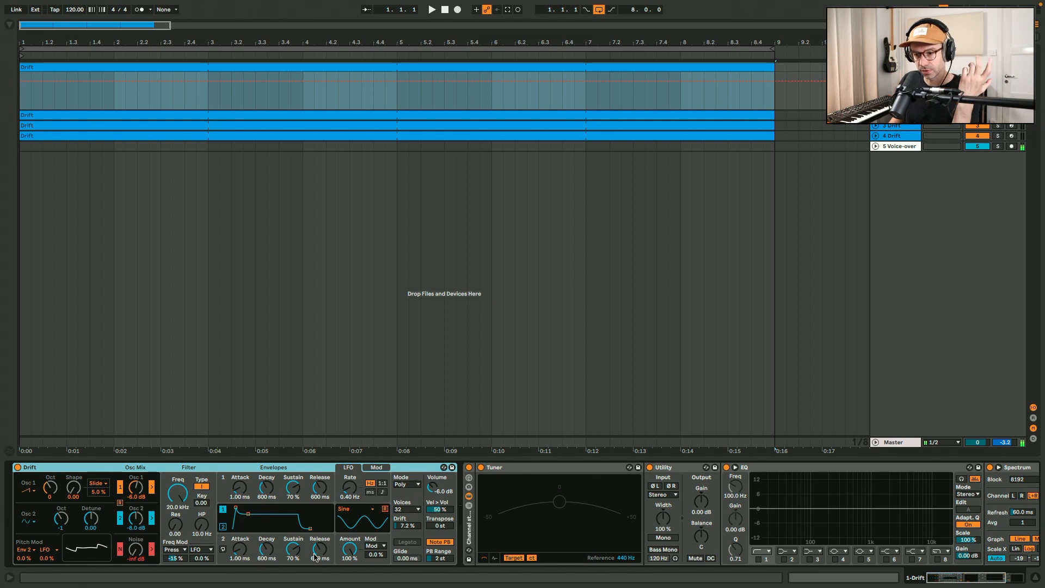
click(378, 467)
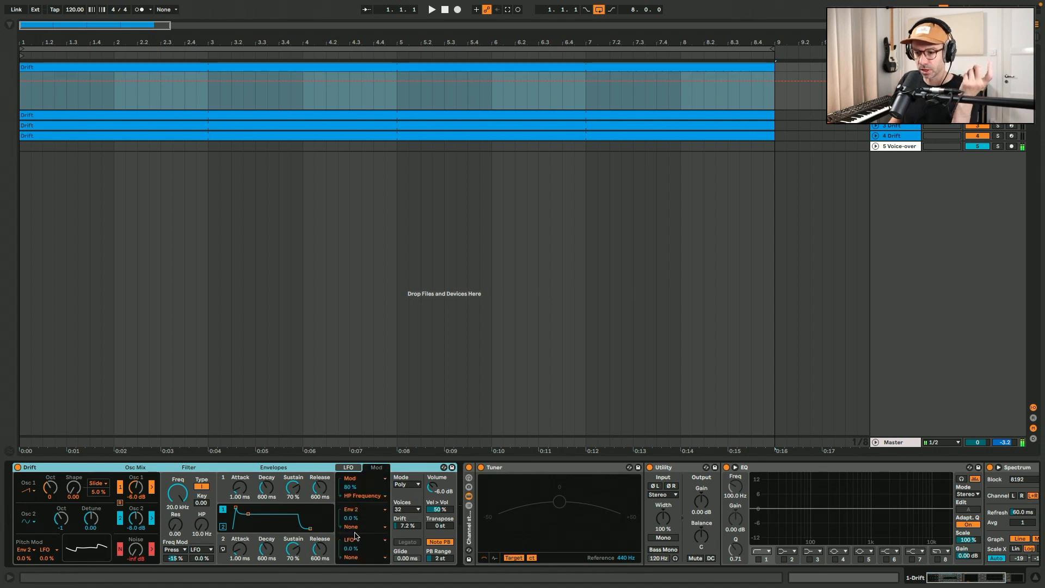
click(348, 467)
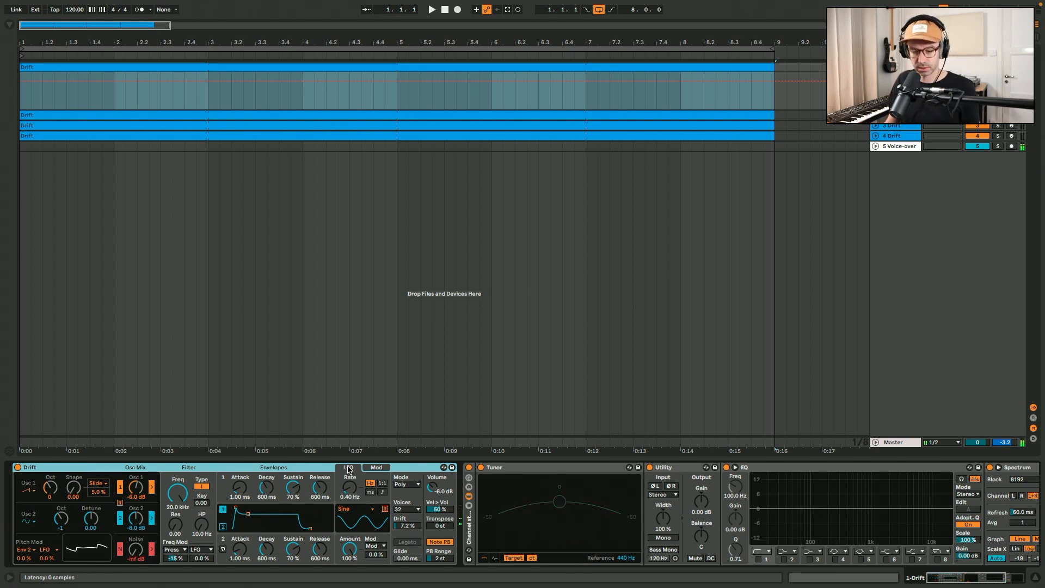
Step: Set Envelope 1's attack to 247 ms and release to 4.20 s, auditioning low test notes
key(z)
key(a)
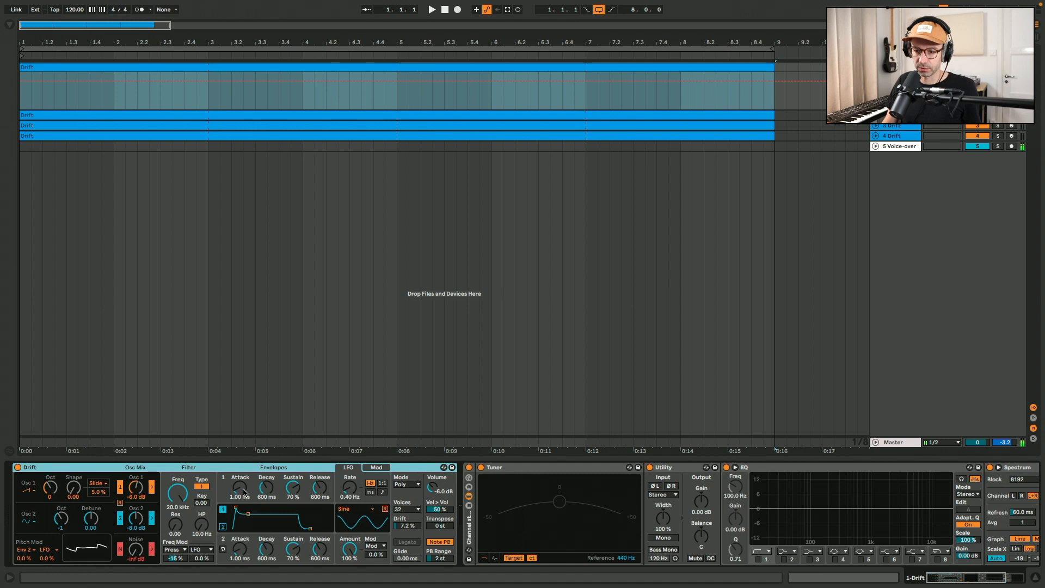
key(a)
drag(244, 493, 243, 463)
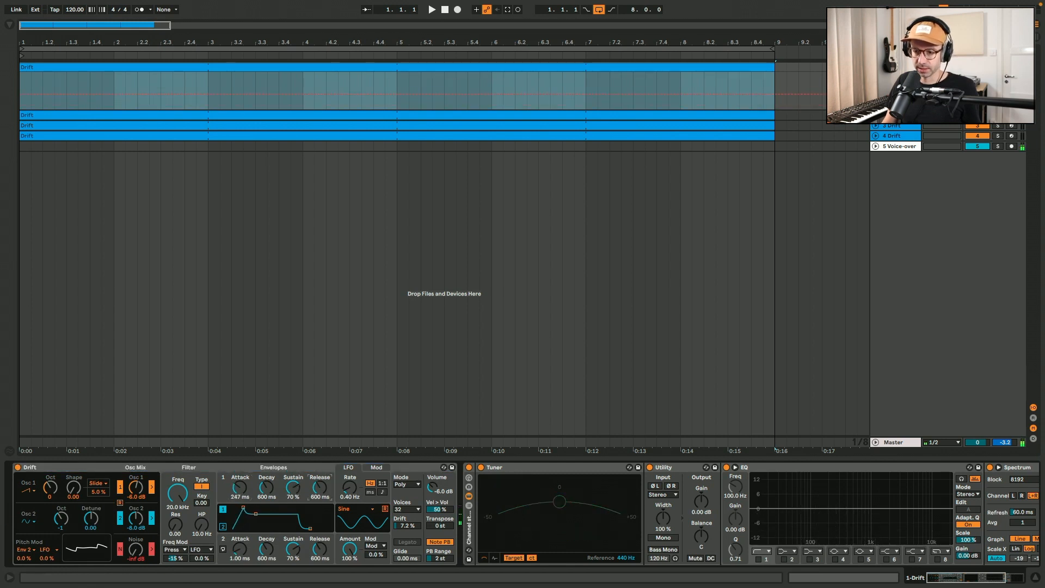
drag(317, 486, 317, 484)
key(a)
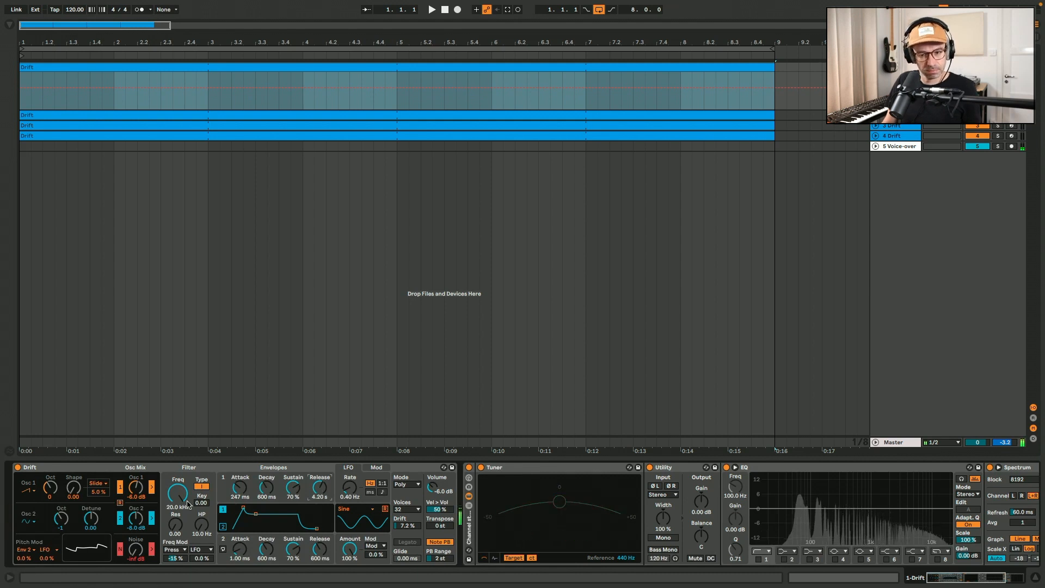
Step: Switch oscillator 1 to the pulse waveform, muting oscillator 2 while auditioning it and re-enabling it at the end
click(120, 518)
key(a)
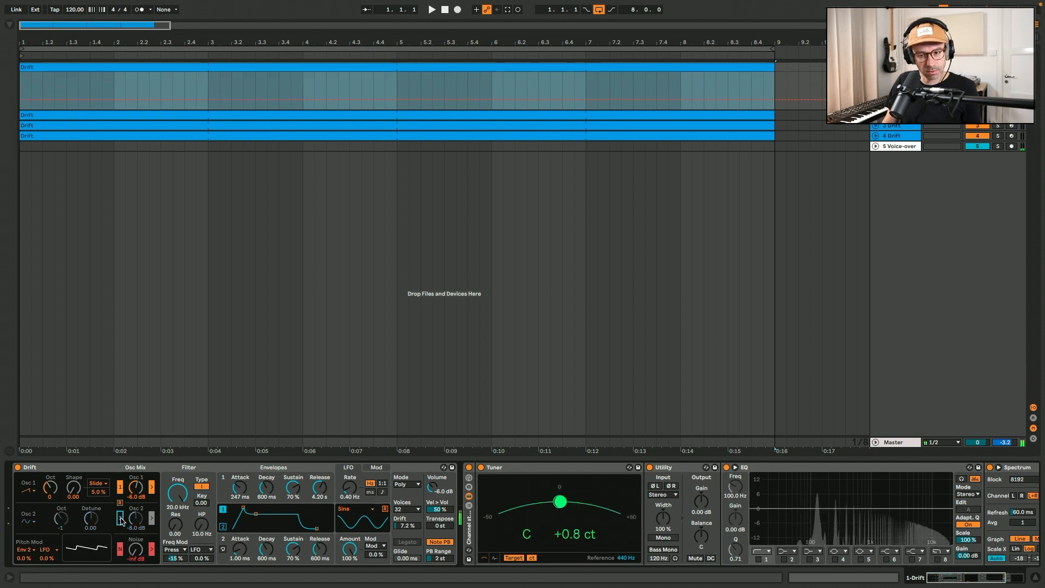
click(28, 493)
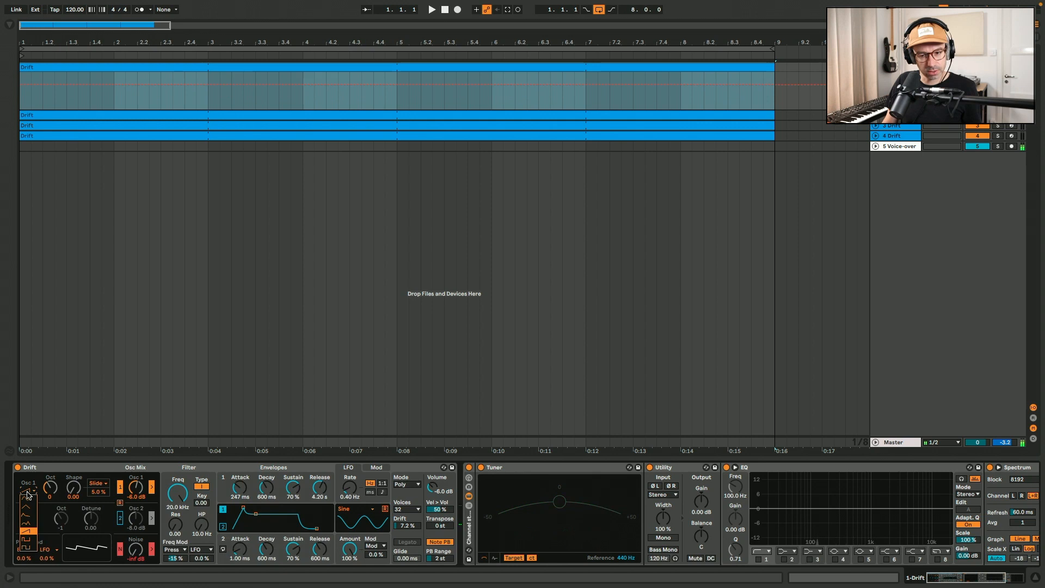
click(28, 541)
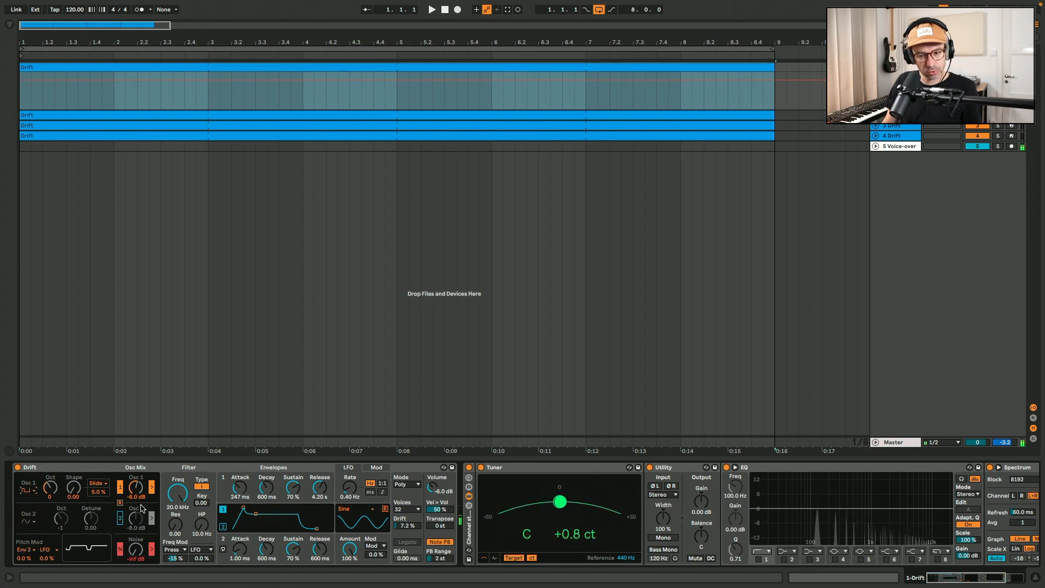
click(120, 517)
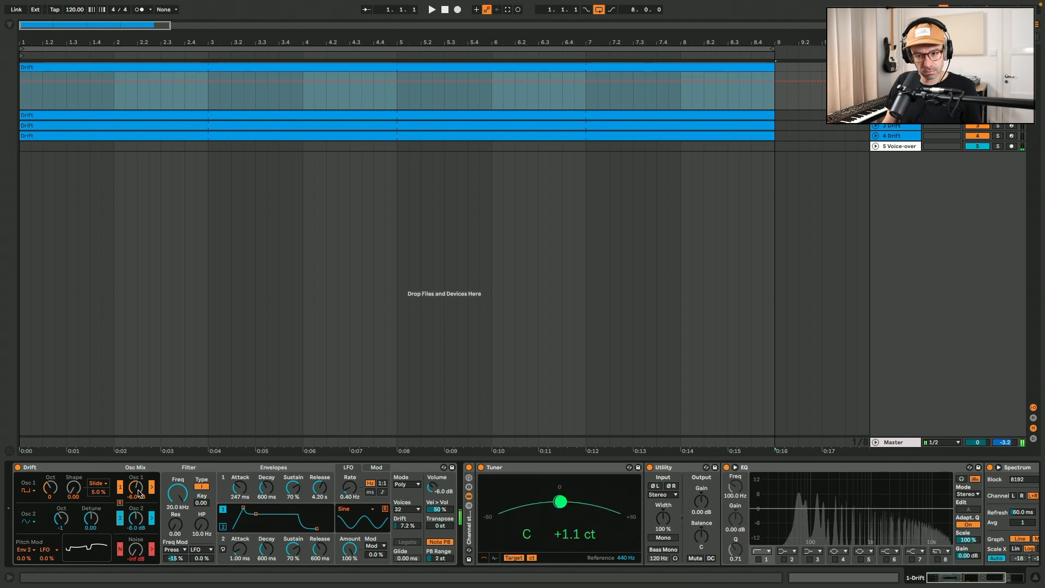
Step: Lower the low-pass filter frequency to 2.11 kHz with resonance at 0.30 and audition a note one octave higher
drag(185, 493, 185, 527)
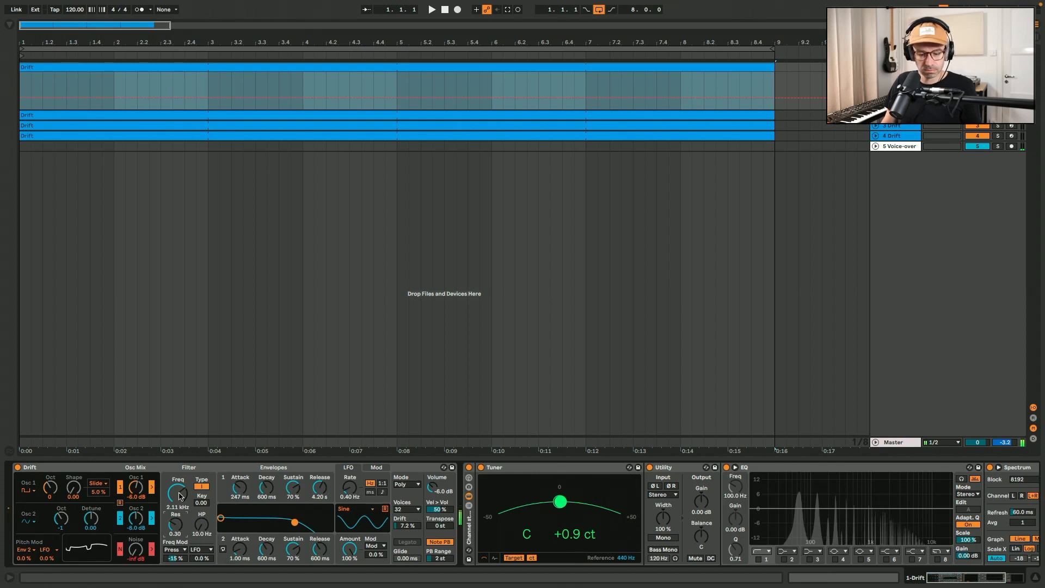
key(x)
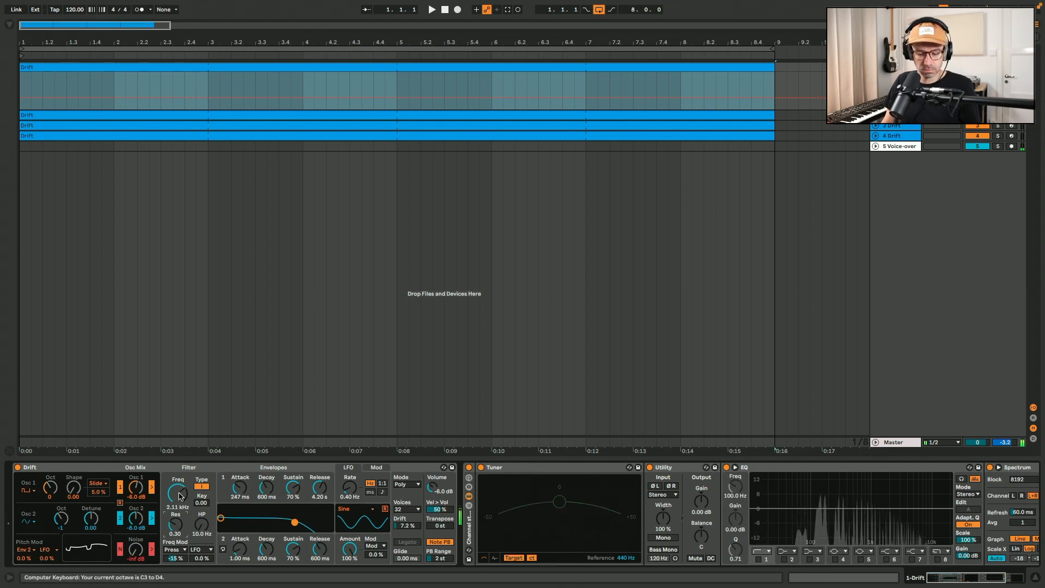
key(g)
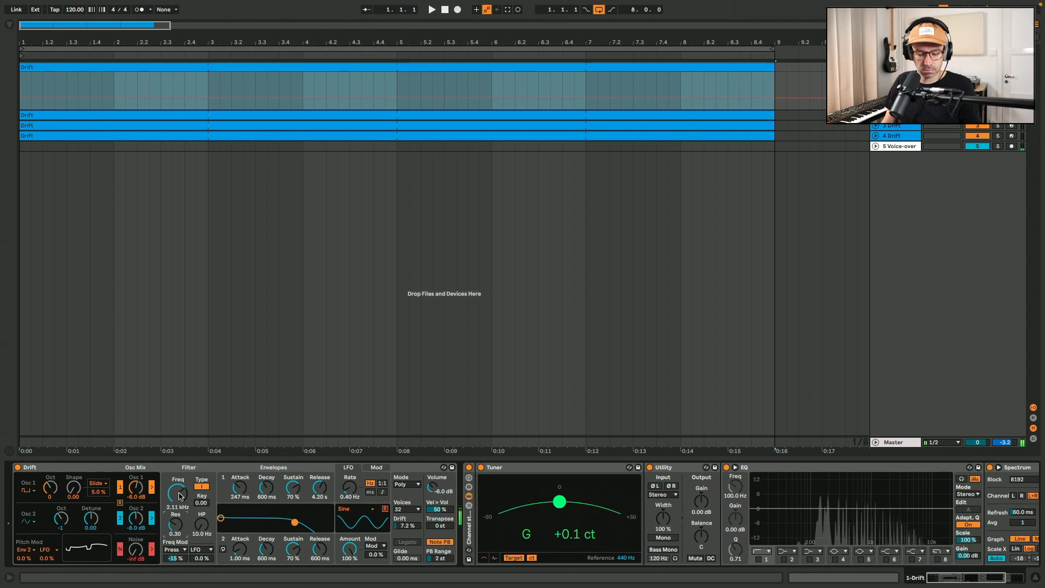
Step: Write two one-bar chords in the first Drift clip, C3-E3-G3 in bar 1 and G2-B2-D3 in bar 2, and play them
double_click(323, 68)
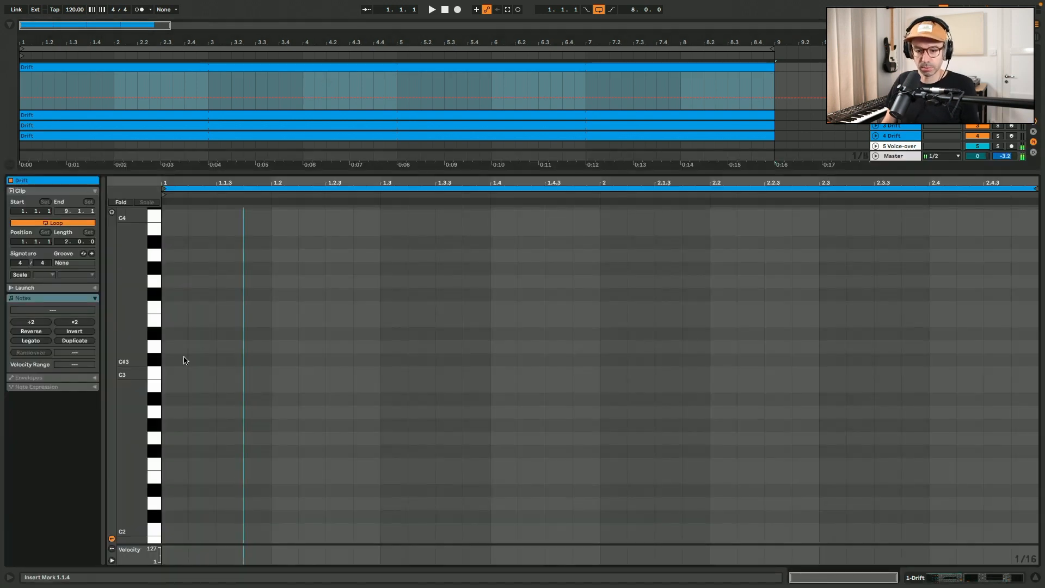
double_click(173, 373)
double_click(177, 321)
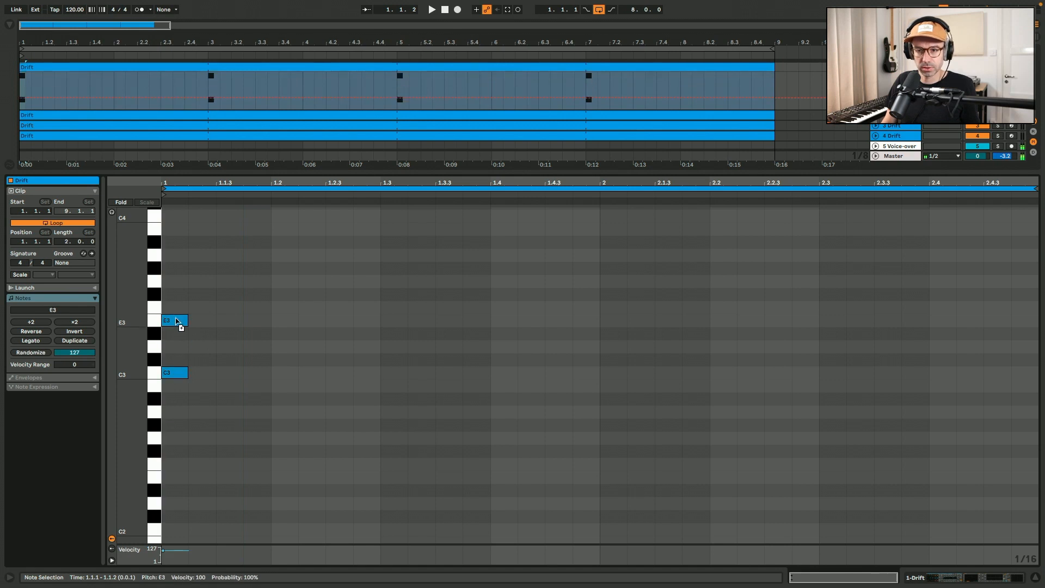
double_click(175, 282)
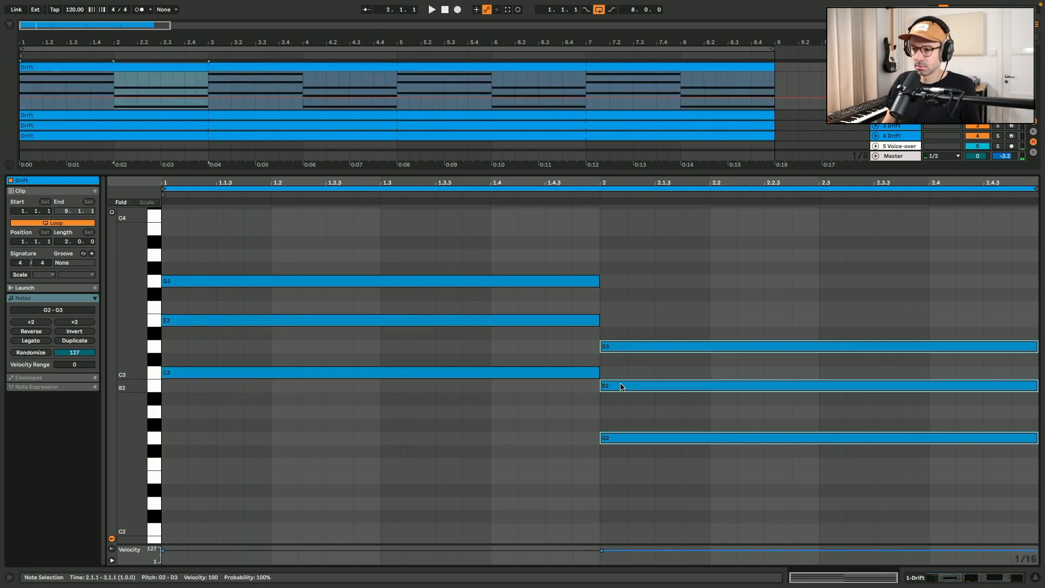
key(space)
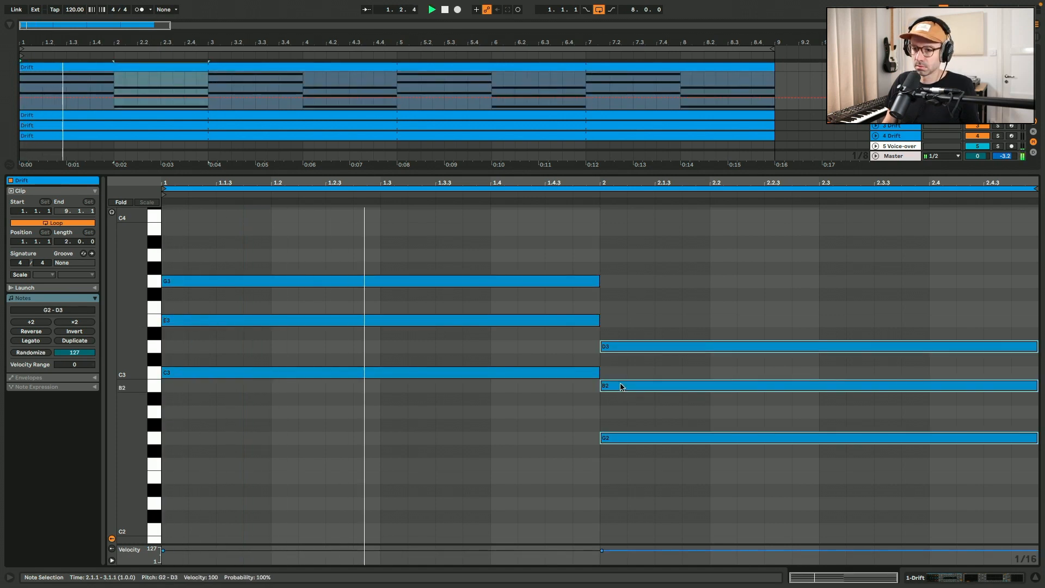
Step: Extend the clip loop to four bars with one-and-a-half-bar chords starting at bars 1 and 3, and restart playback
click(65, 242)
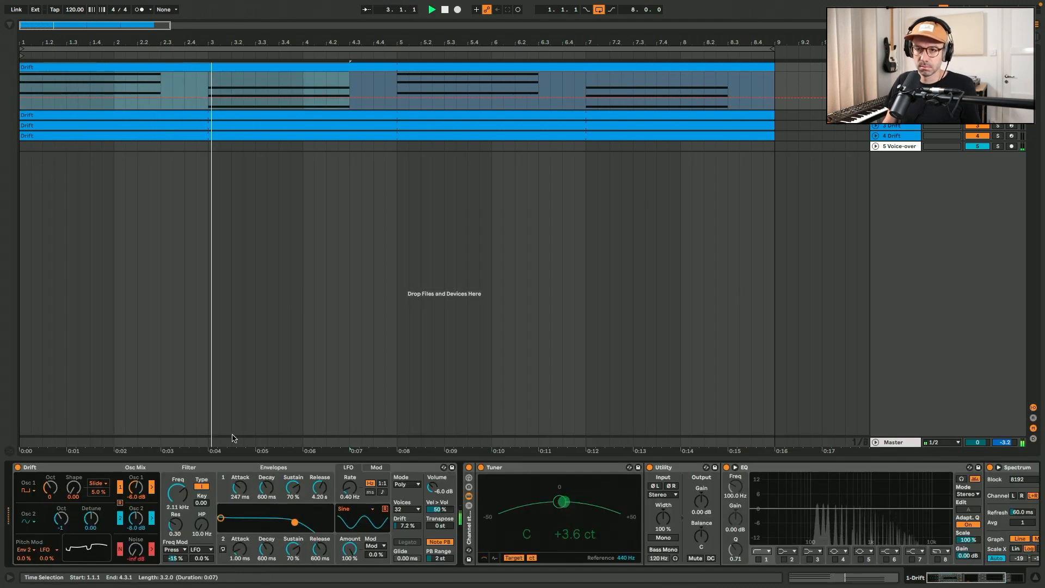
key(space)
key(space)
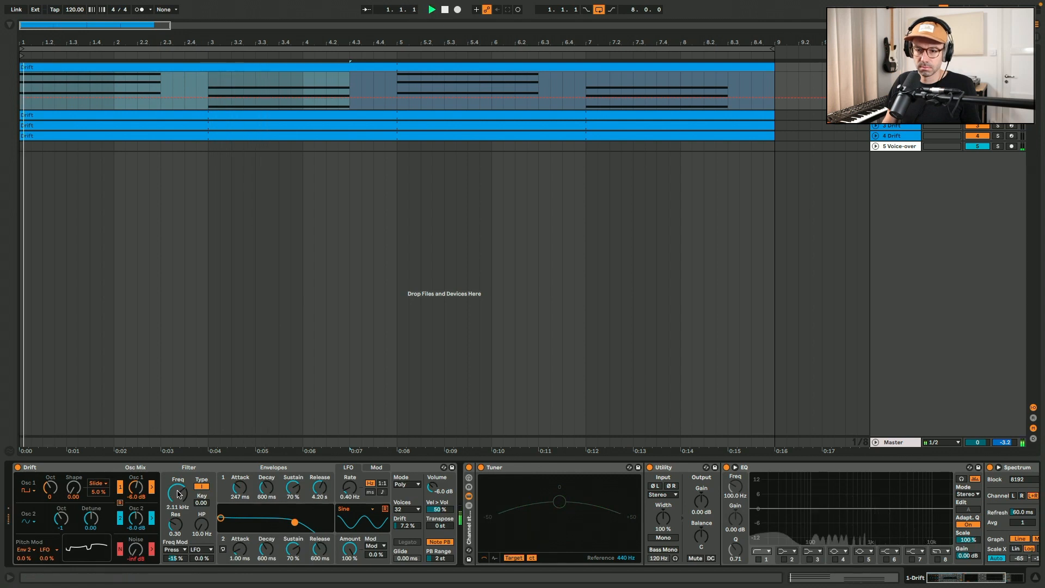
Step: Lower the filter frequency to 1.36 kHz and set oscillator 2's octave to 0, checking the sound in playback
drag(177, 492, 178, 501)
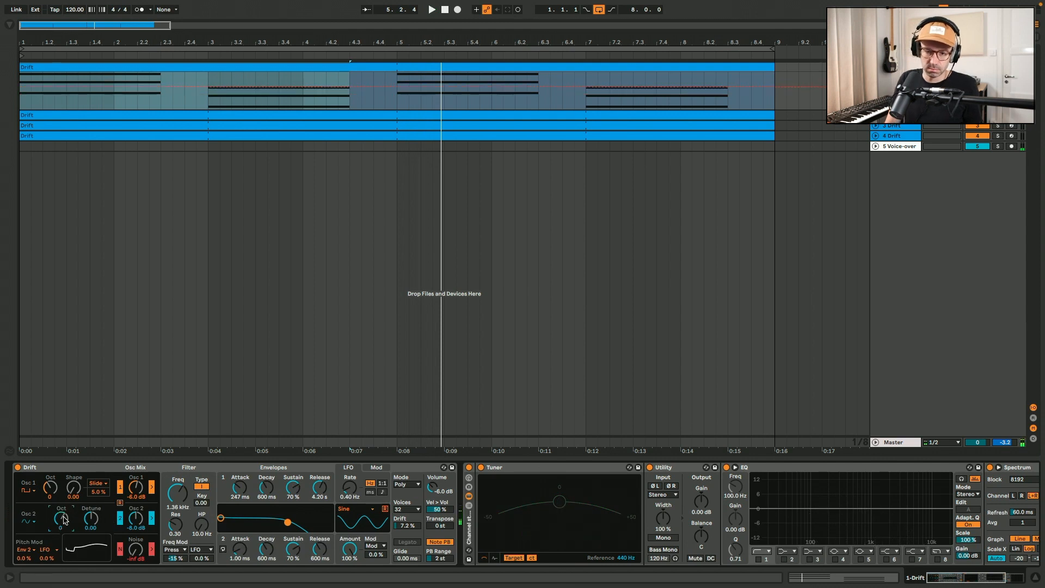
key(space)
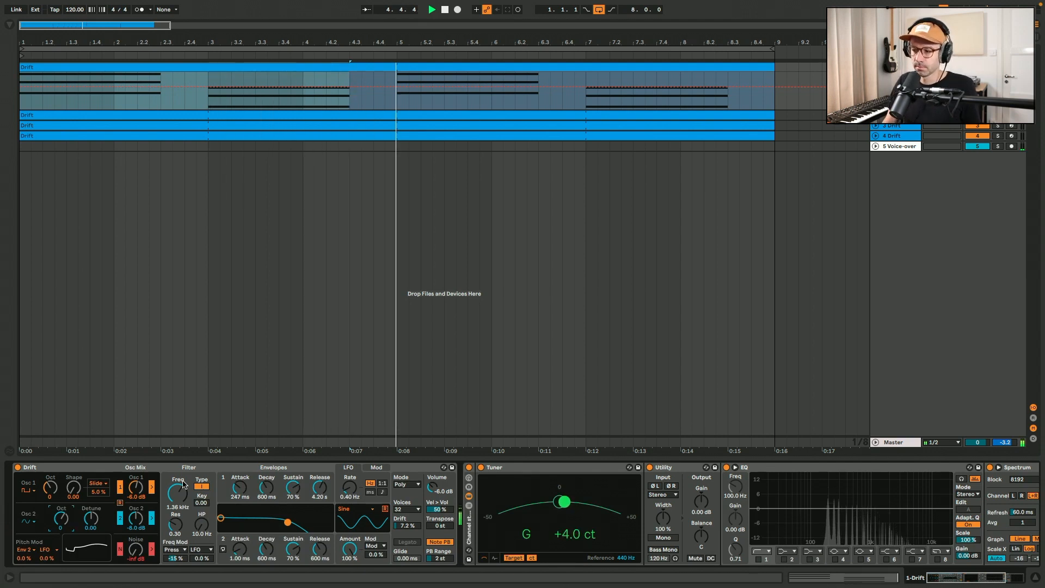
key(space)
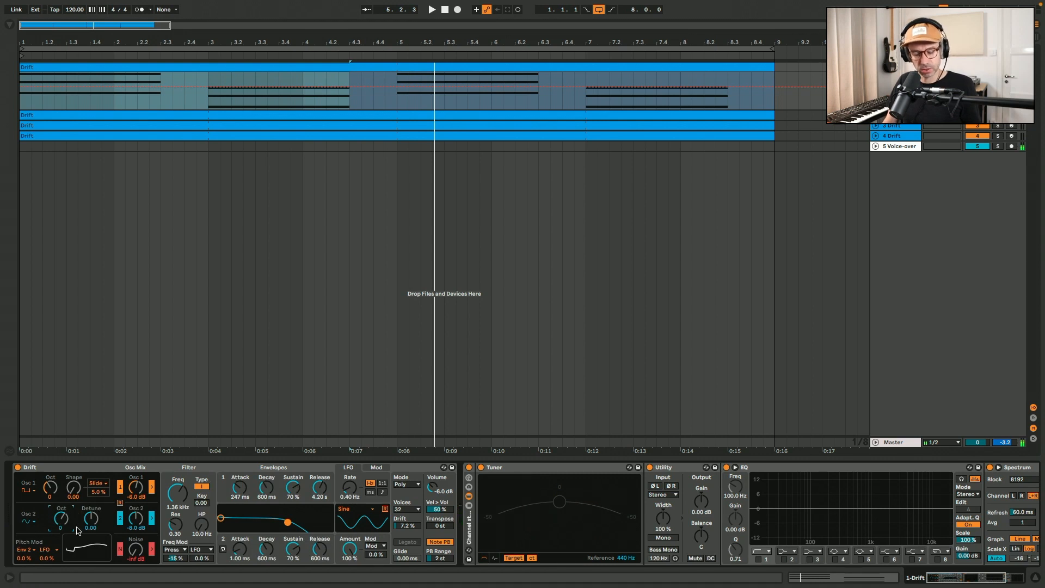
Step: Adjust the filter frequency to 1.04 kHz while the chords play
key(space)
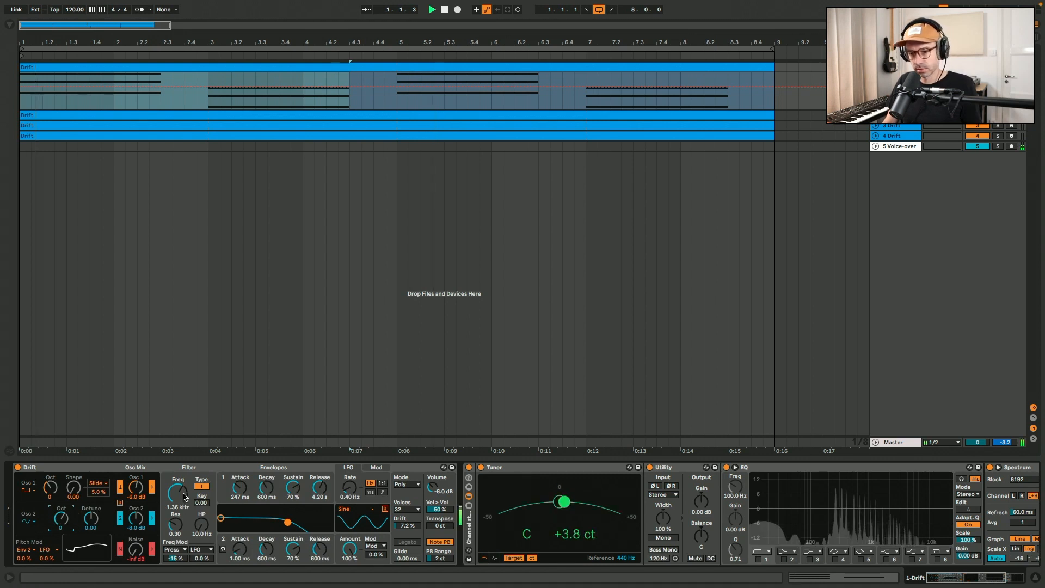
drag(177, 493, 177, 507)
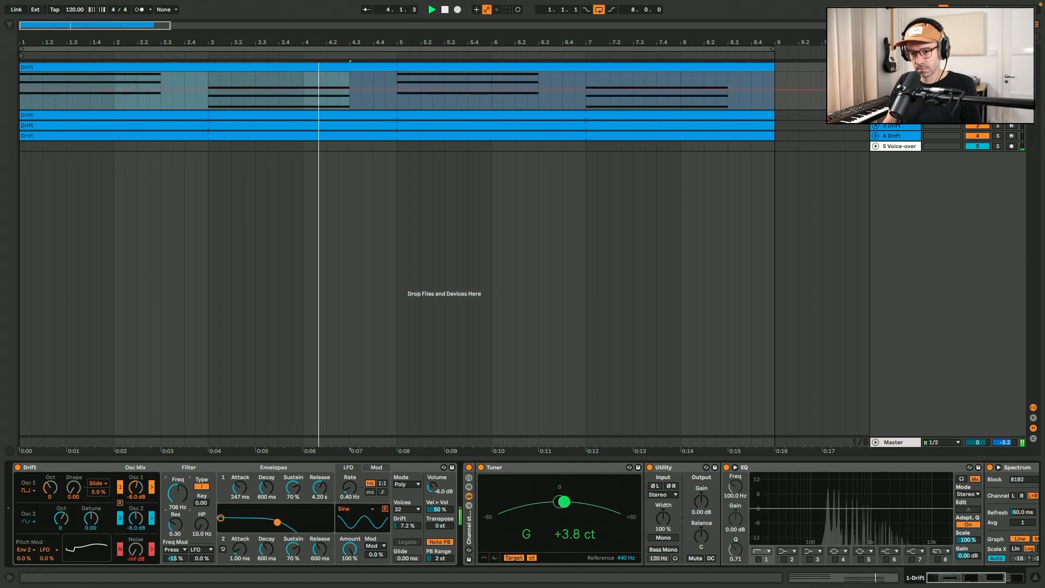
drag(178, 493, 178, 485)
key(space)
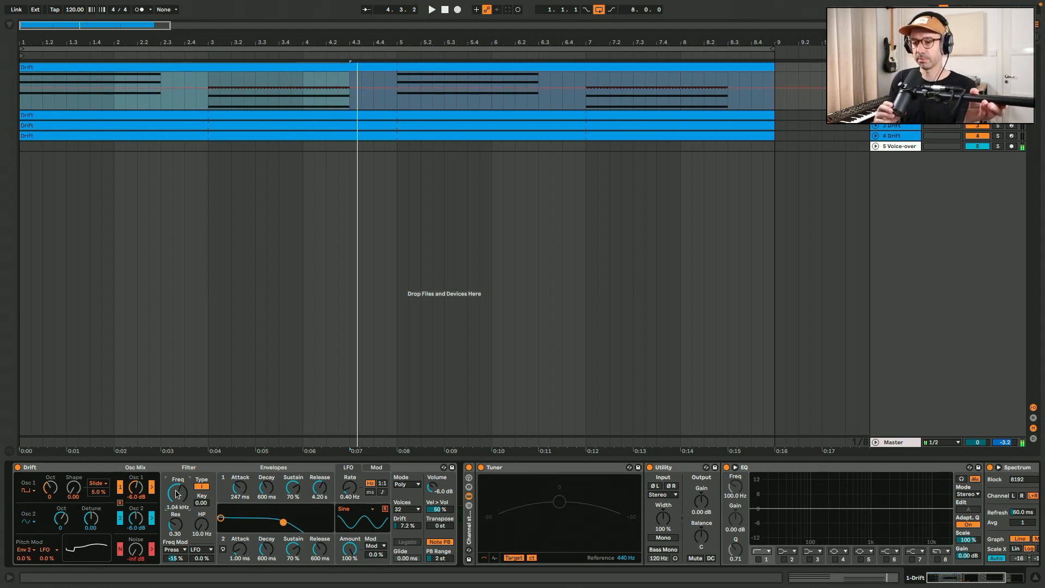
Step: Route the LFO to LP Frequency in the third modulation slot
click(378, 469)
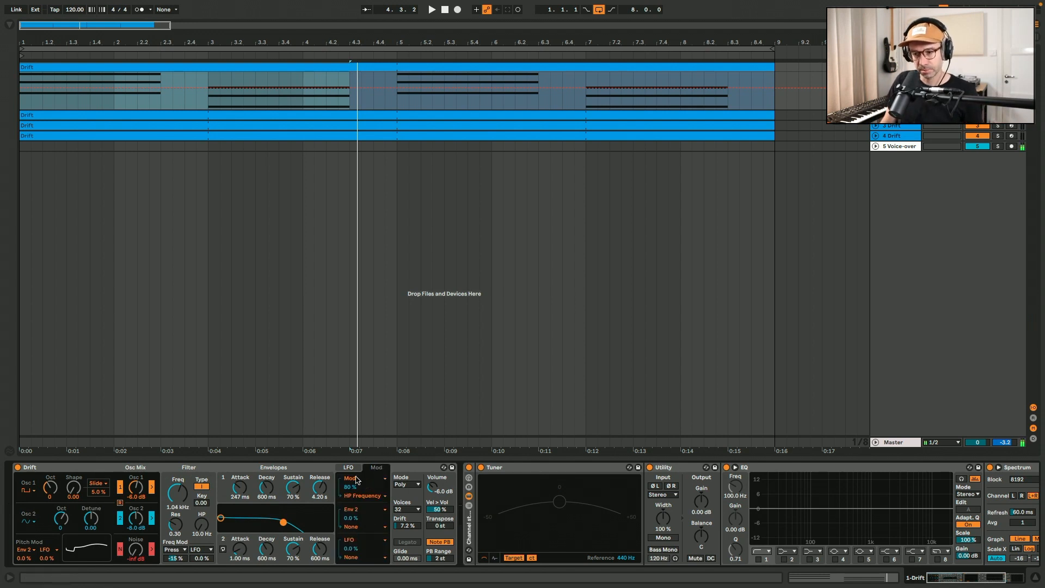
click(371, 541)
click(370, 540)
click(359, 557)
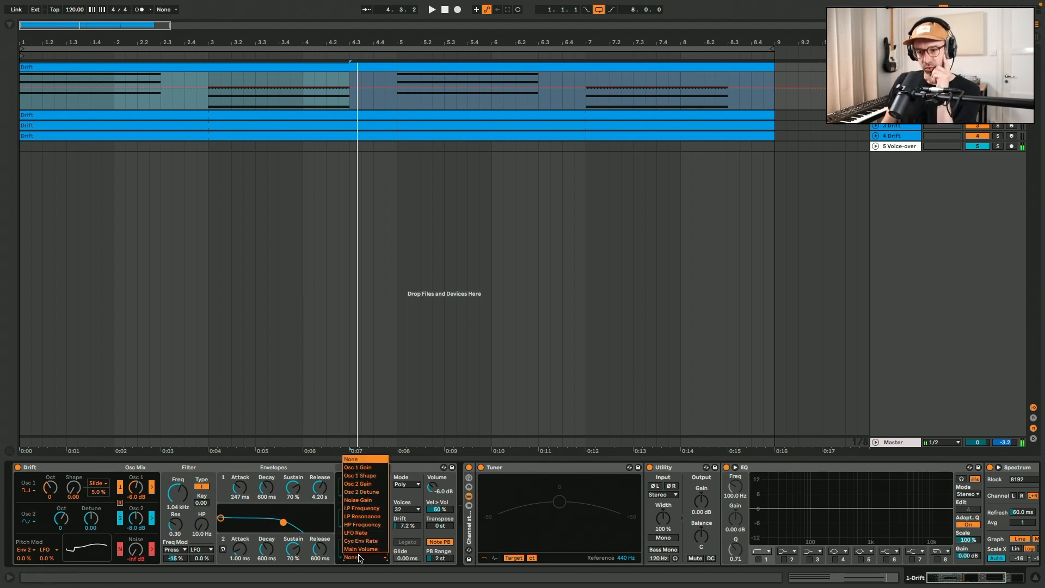
click(383, 511)
Step: Set the LFO to LP Frequency modulation amount to 10% after trying it out during playback
key(space)
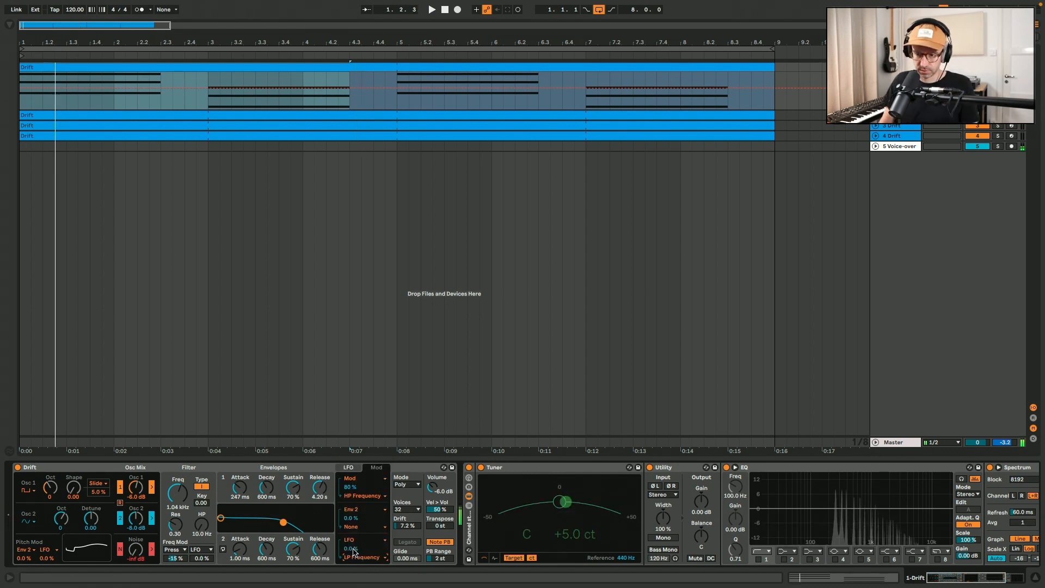
key(space)
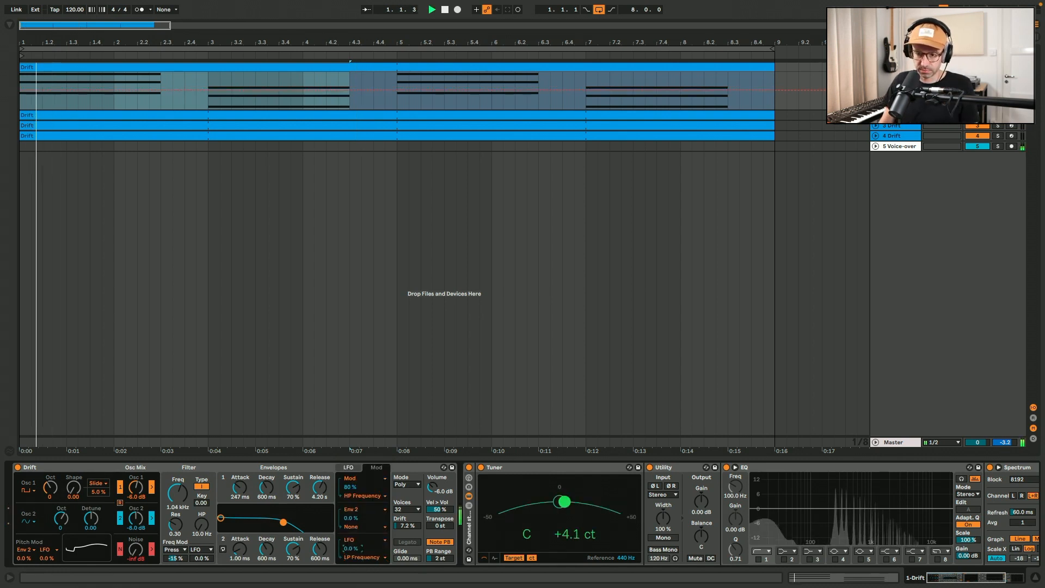
drag(351, 549, 351, 522)
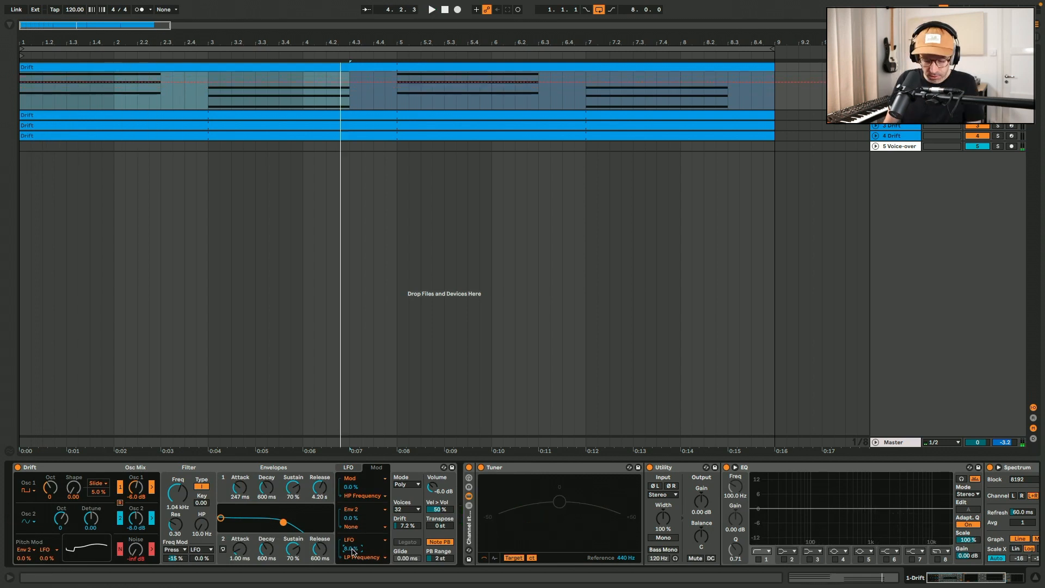
text(10)
key(Return)
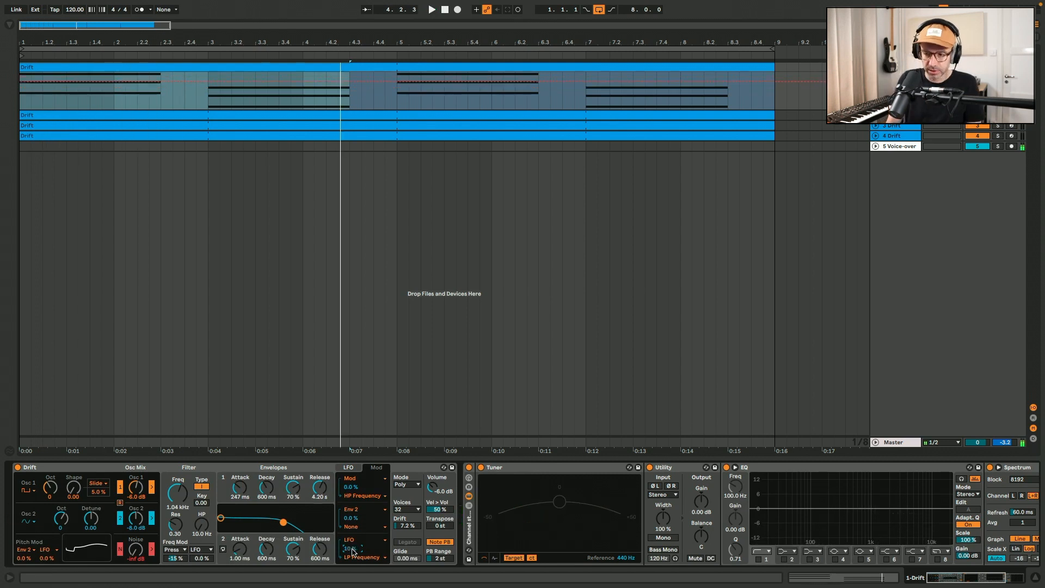
Step: Lengthen Envelope 1's release to 5.82 s during playback and modulate Osc 1 Shape with the LFO at 6.4%
key(space)
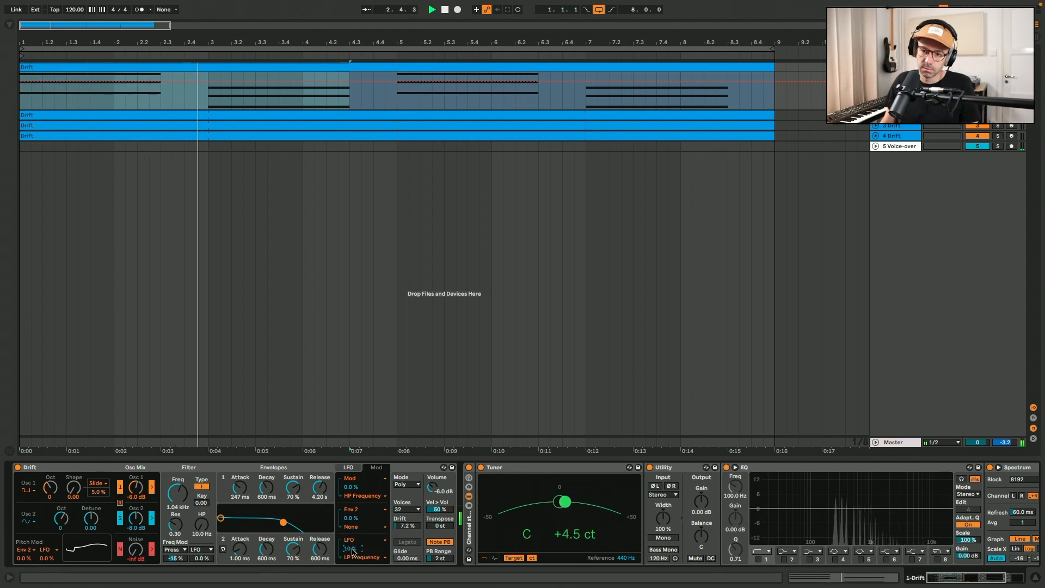
click(320, 488)
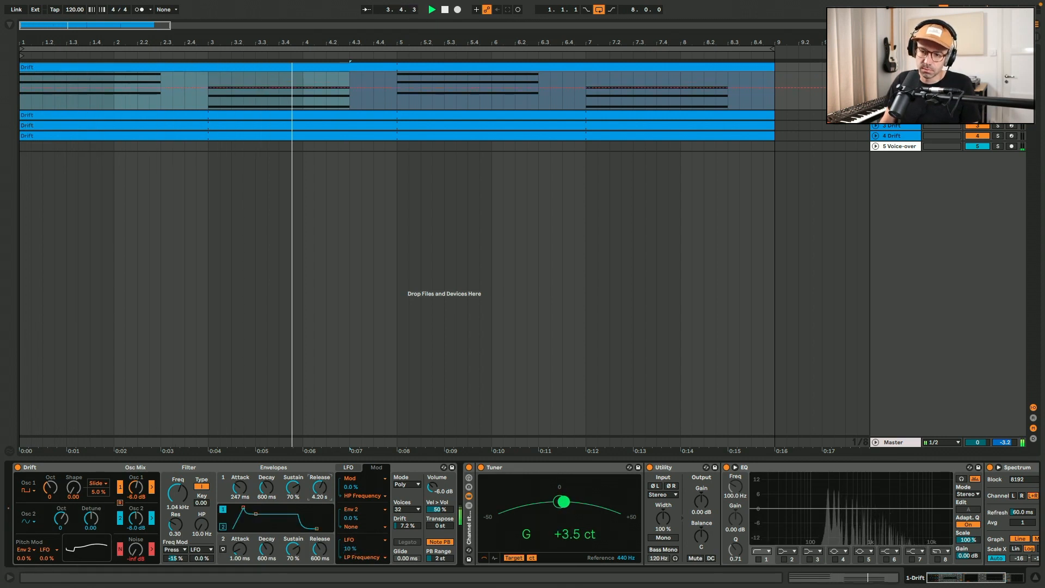
drag(319, 488, 320, 486)
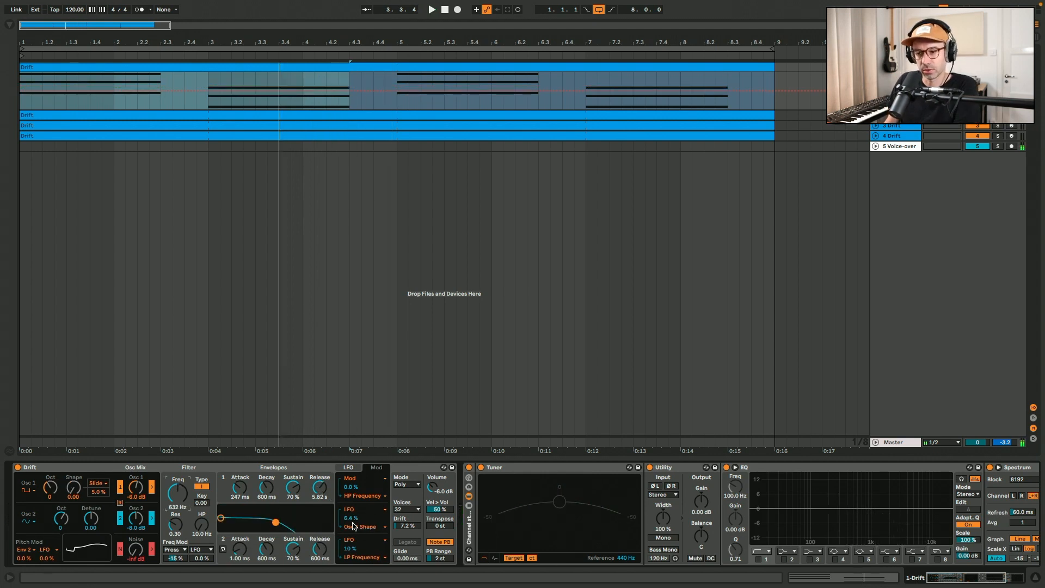
Step: Play back the chords and lower the Osc 1 level to -7.0 dB
key(space)
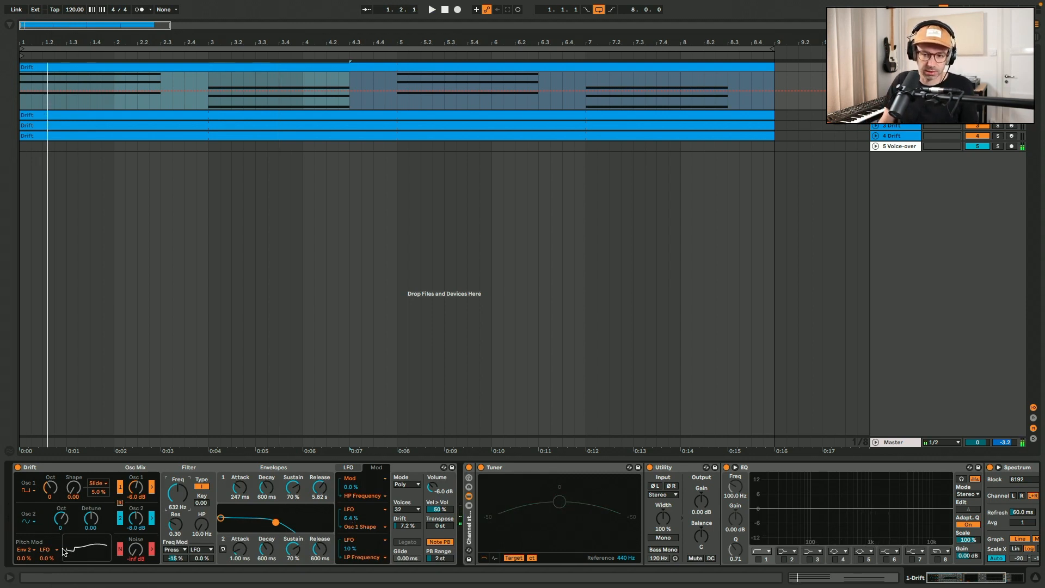
key(space)
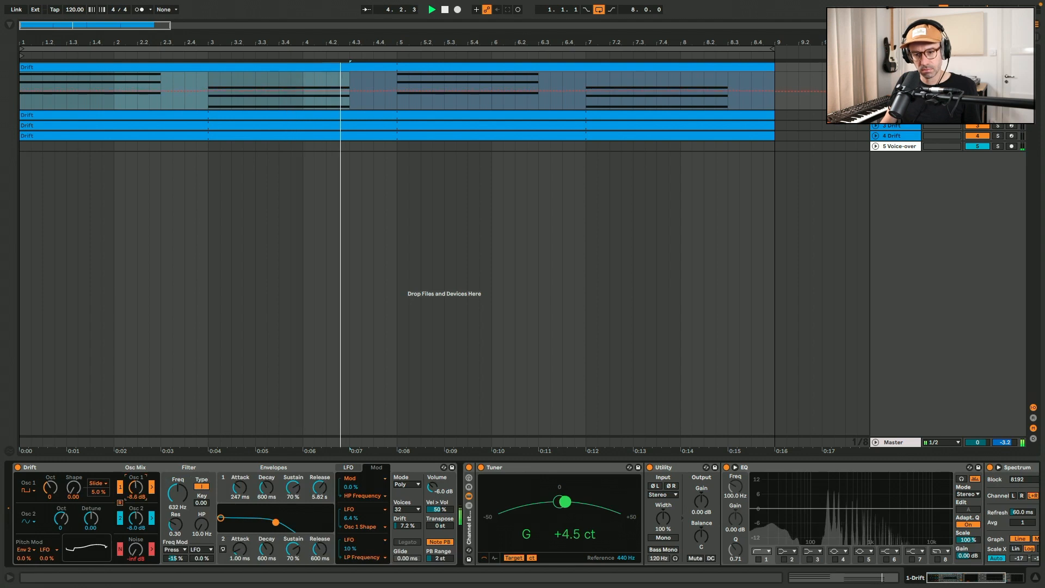
drag(139, 492, 139, 499)
click(161, 469)
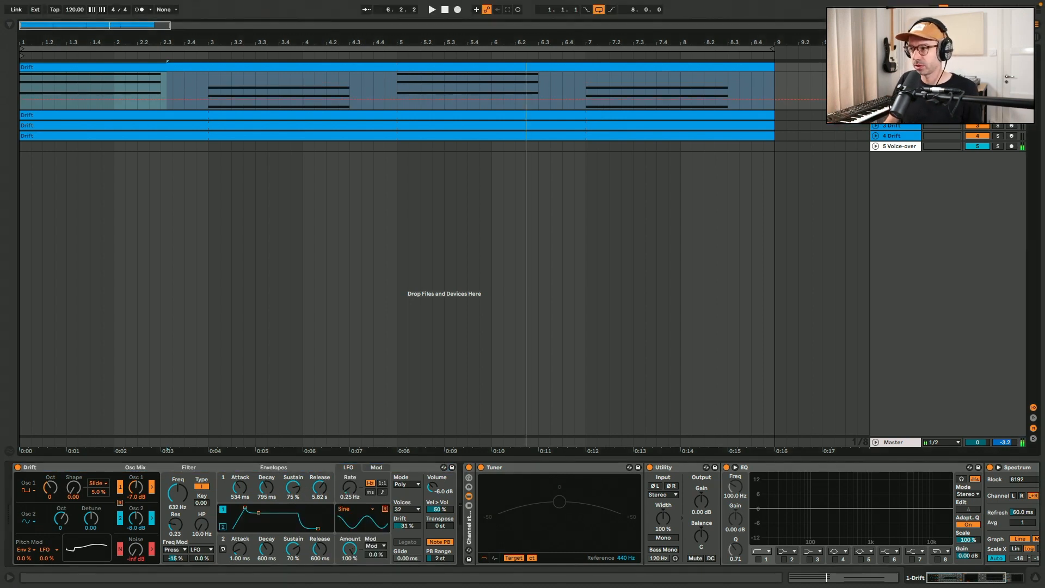
Step: On the second Drift track, set Envelope 1's sustain to 0% and its decay to 252 ms
click(740, 116)
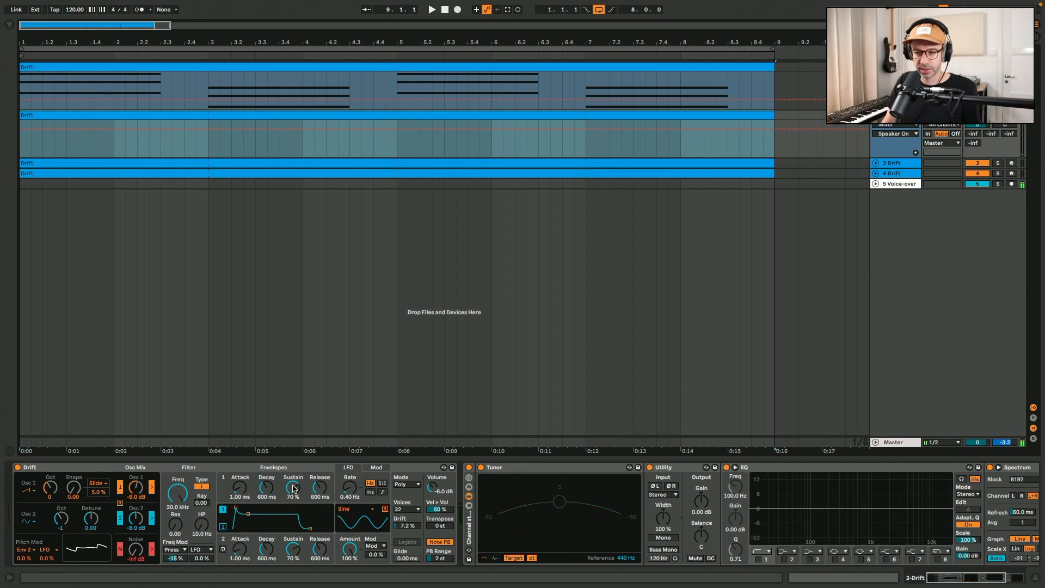
drag(292, 488, 299, 485)
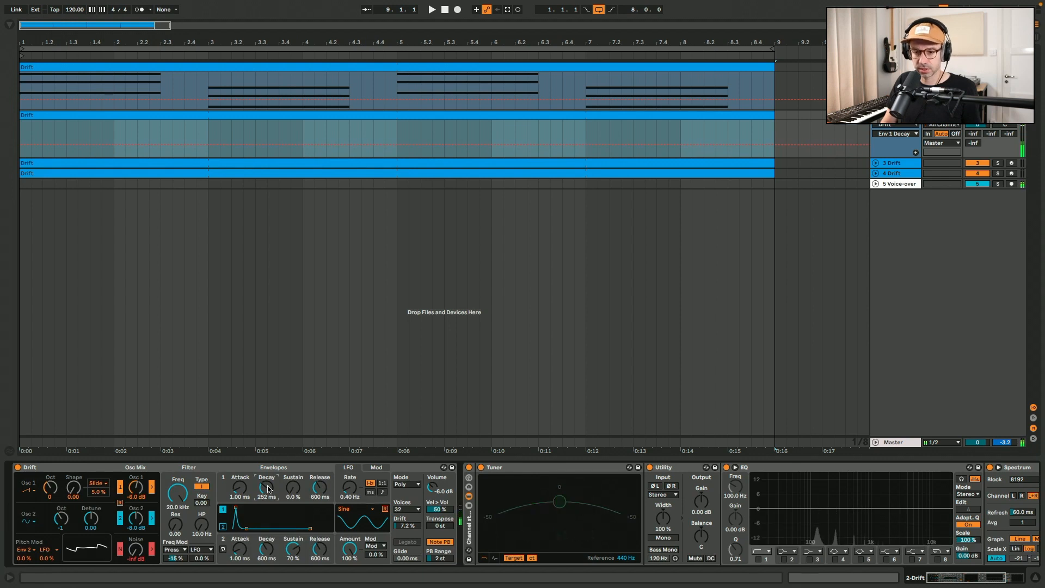
Step: Change Osc 1's waveform with Osc 2 switched off, and audition the sound in lower and higher keyboard octaves
click(27, 490)
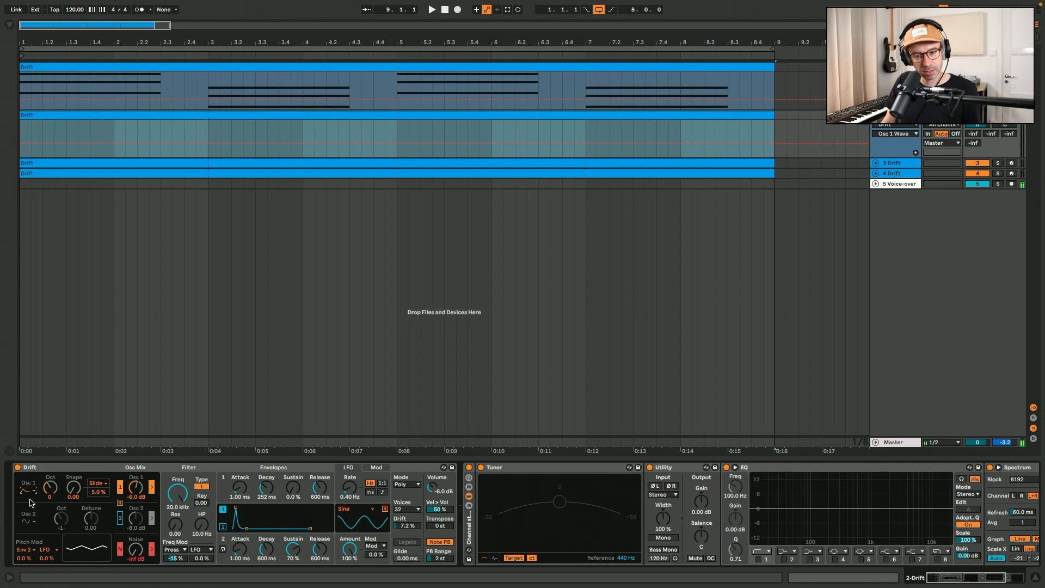
click(31, 516)
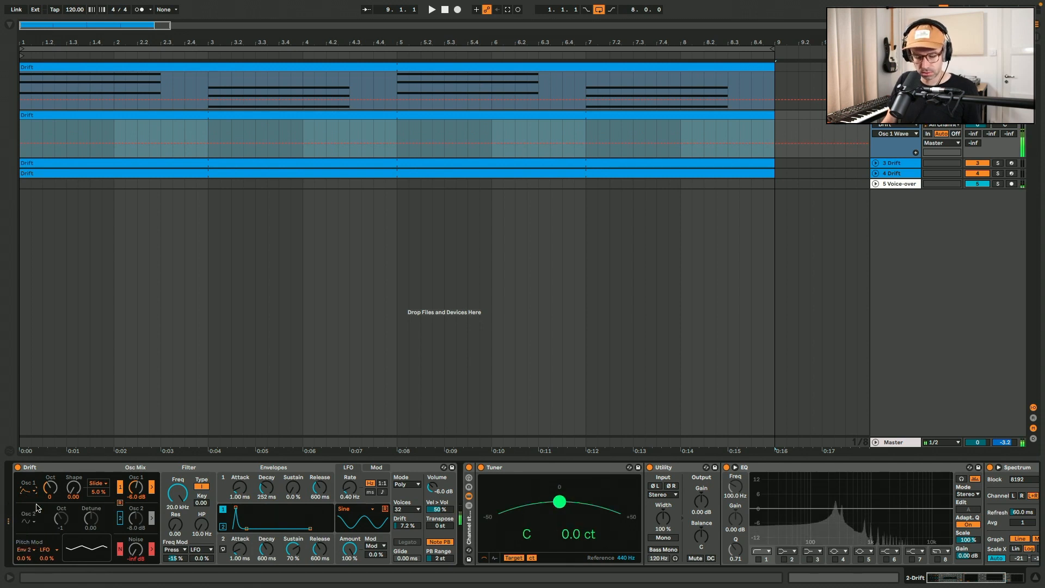
key(z)
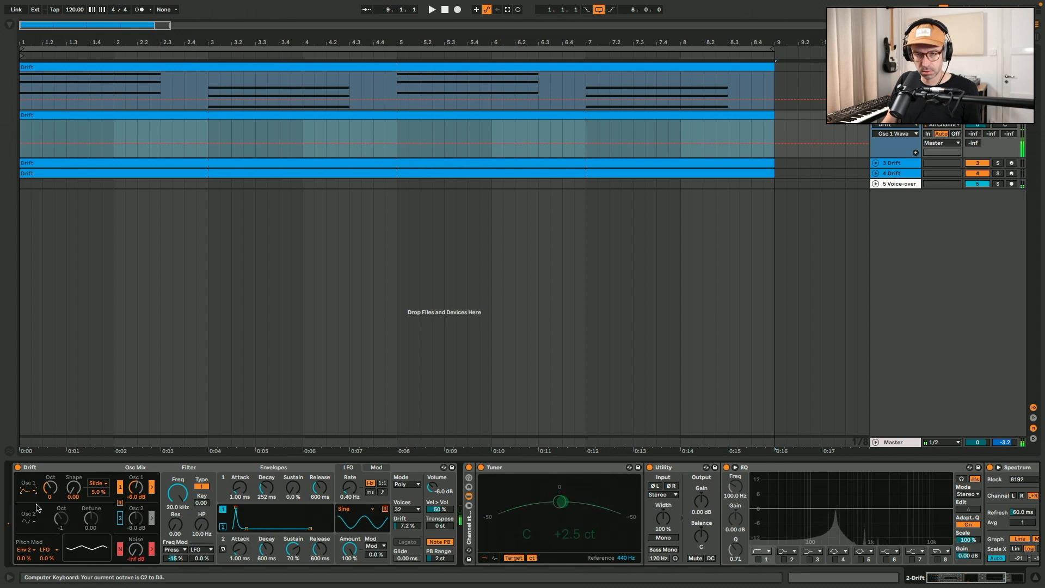
key(x)
key(x)
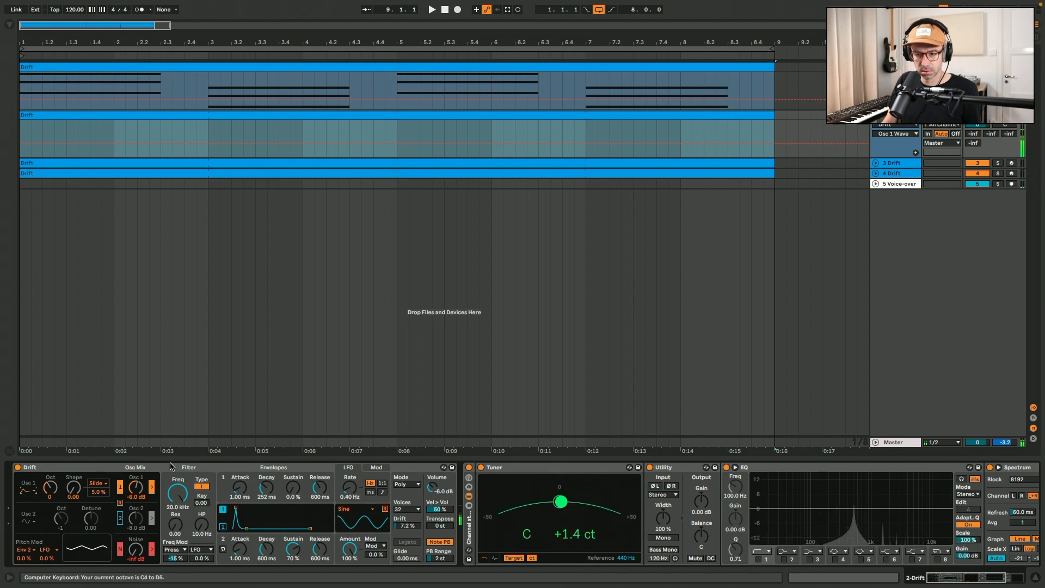
Step: Insert an Arpeggiator MIDI effect before Drift on the second track and set its style to DownUp
key(super+alt+b)
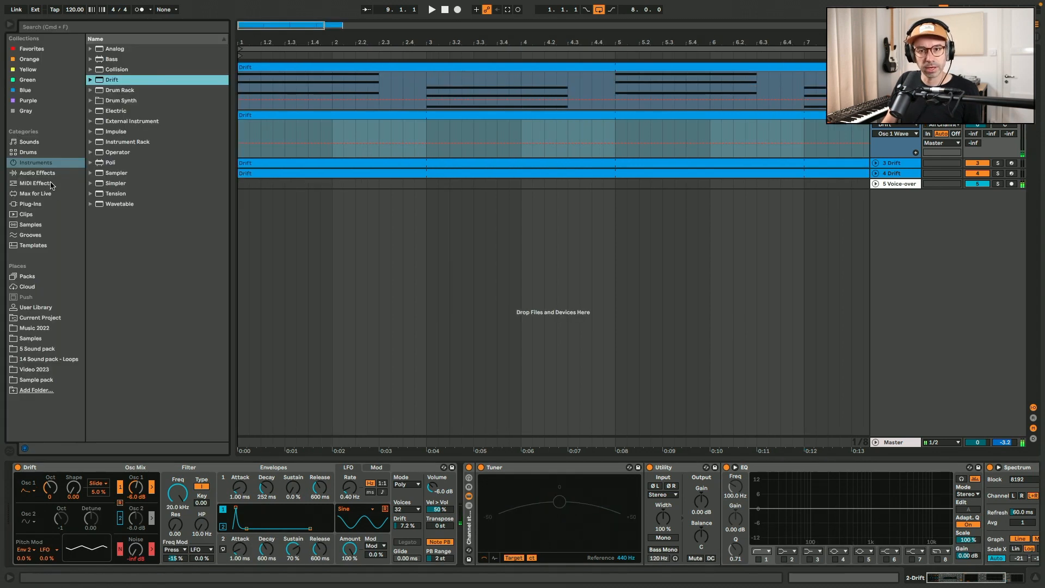
click(51, 185)
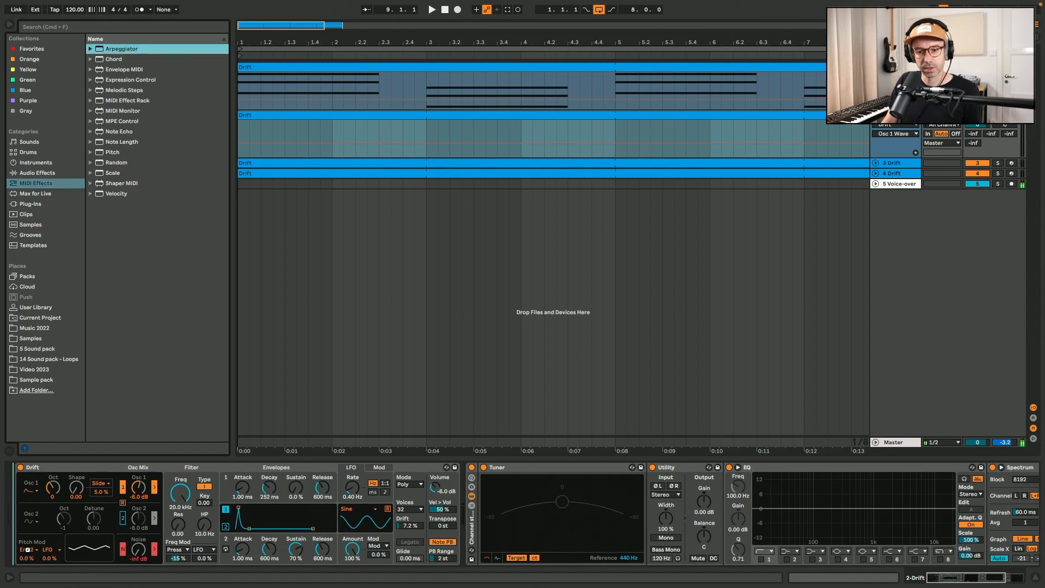
key(Return)
click(11, 27)
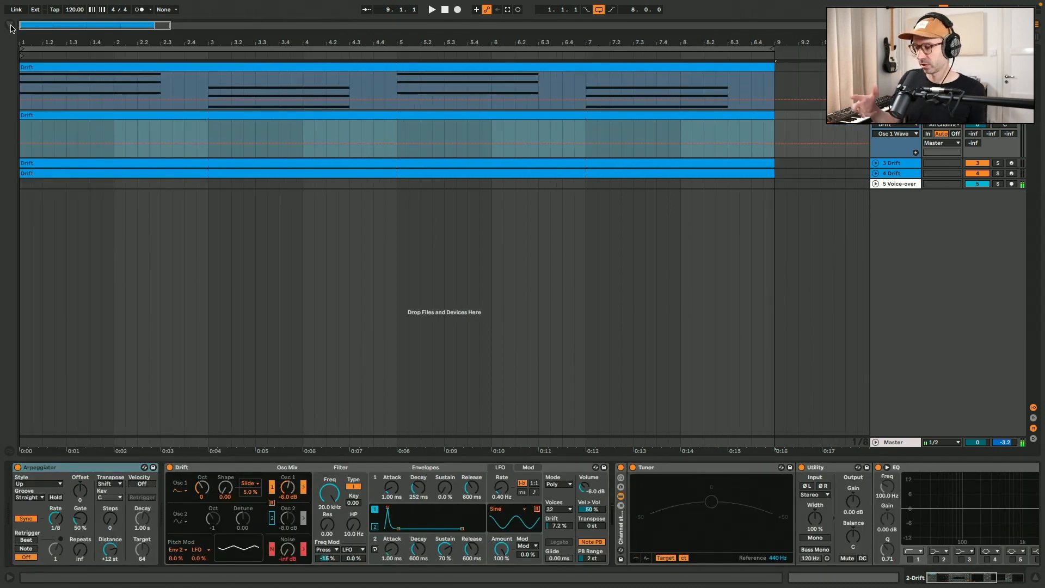
click(52, 483)
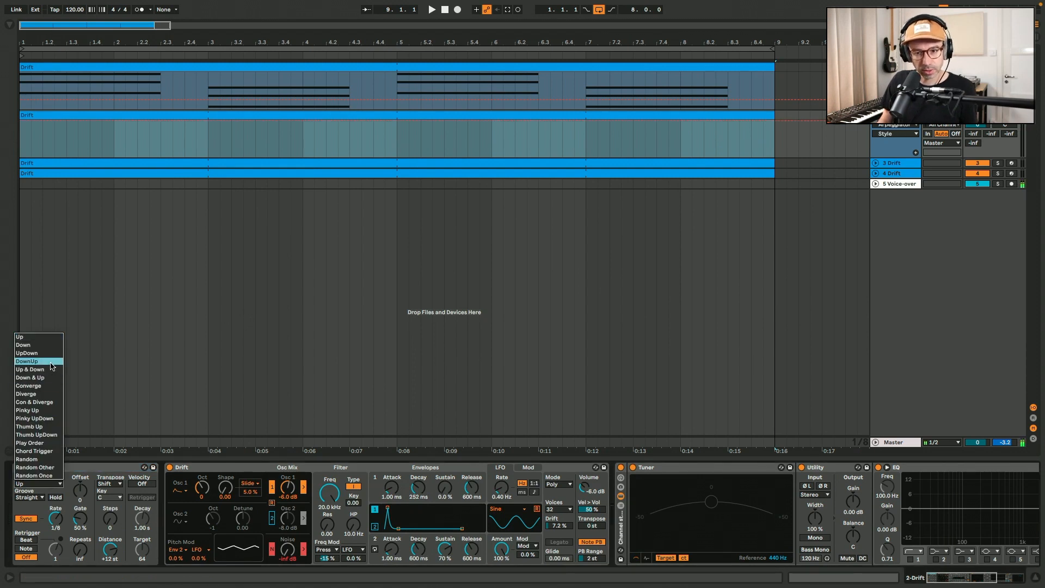
click(51, 366)
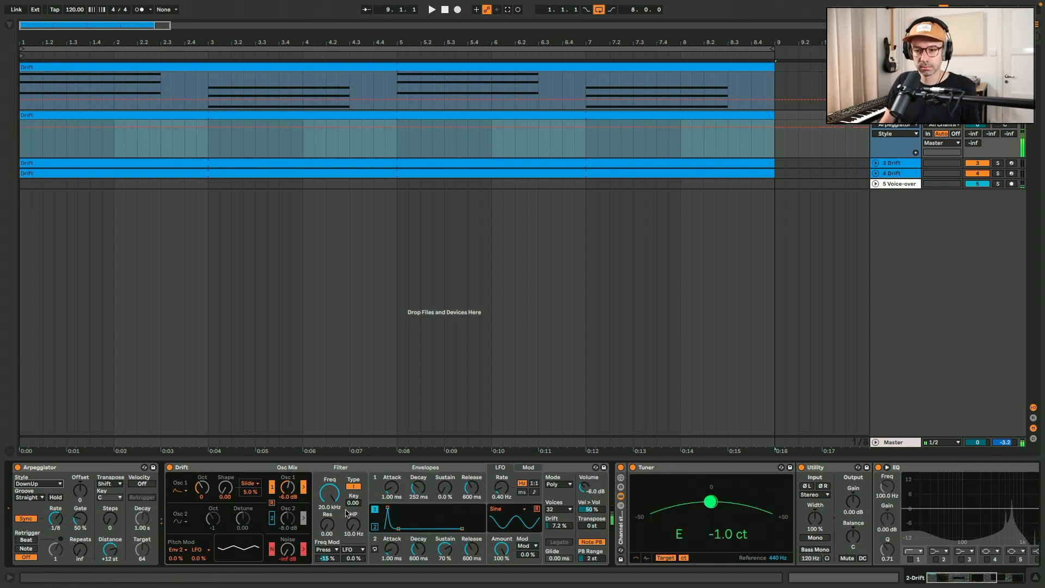
Step: Raise Drift's high-pass filter frequency to 263 Hz while playing the arpeggio
drag(346, 515, 347, 506)
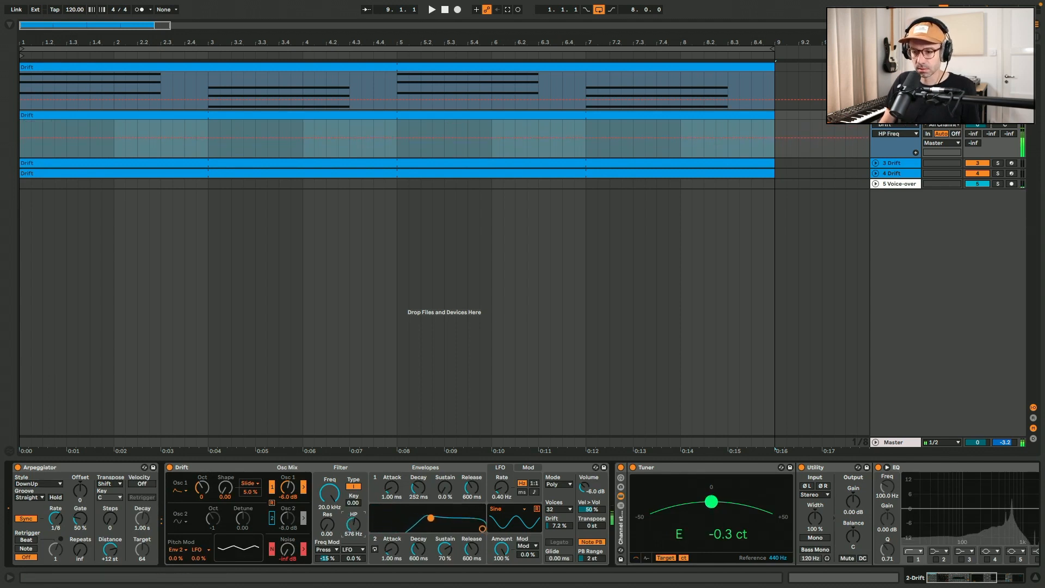
drag(353, 523, 353, 525)
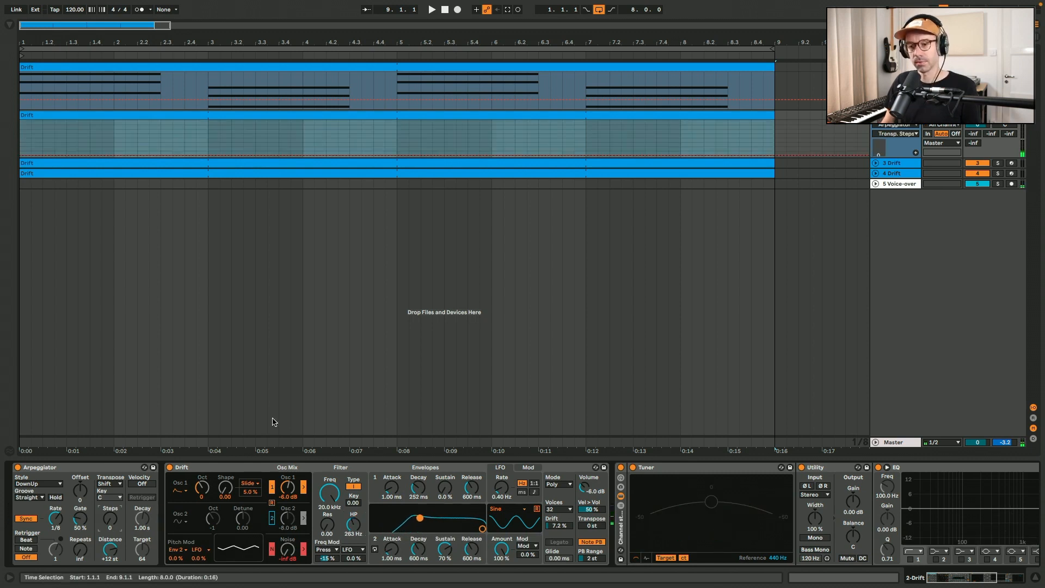
Step: Choose a target for Envelope 2 in Drift's second modulation slot
click(224, 491)
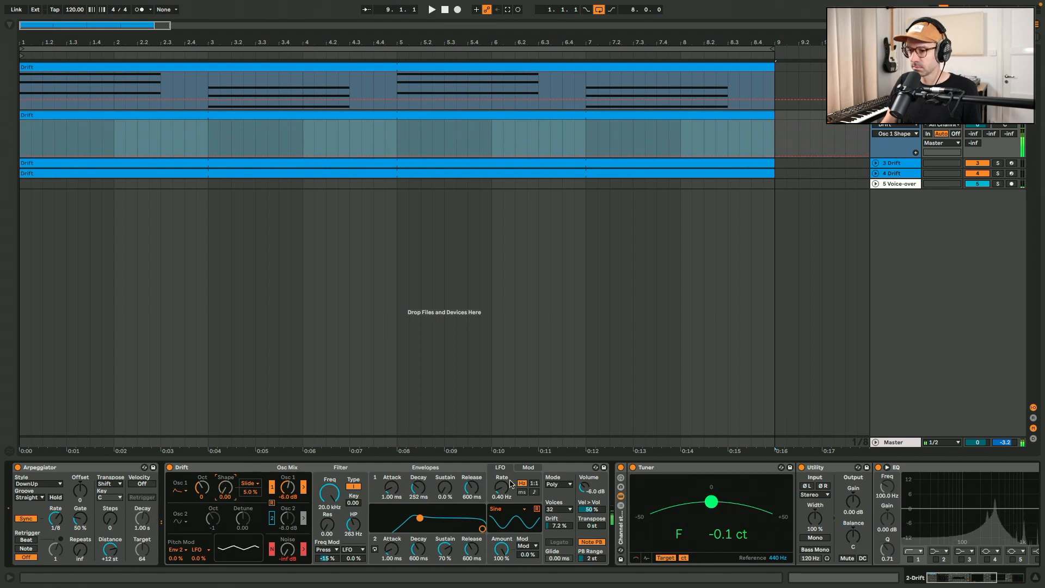
click(528, 468)
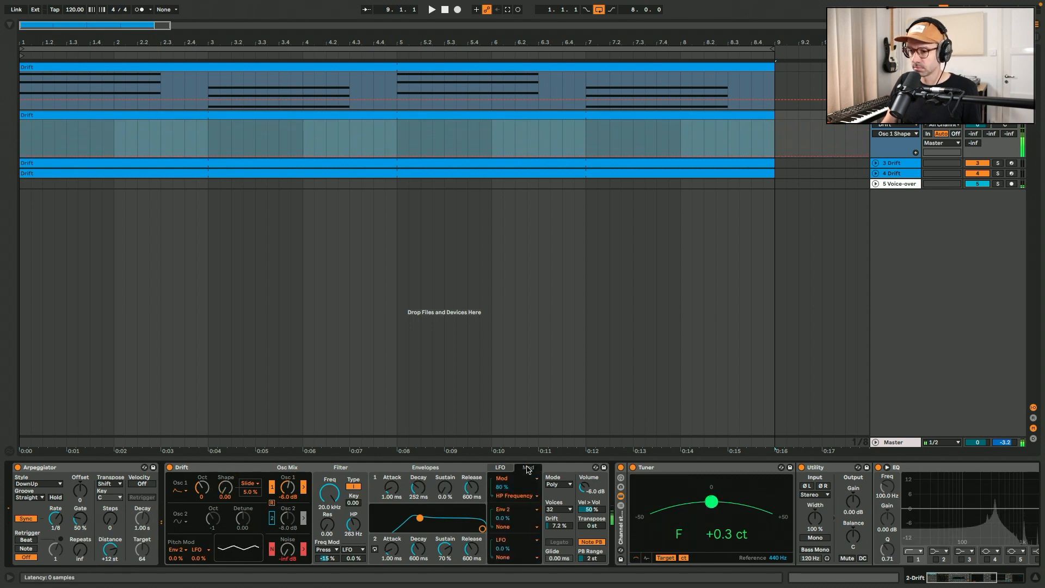
click(505, 527)
click(531, 448)
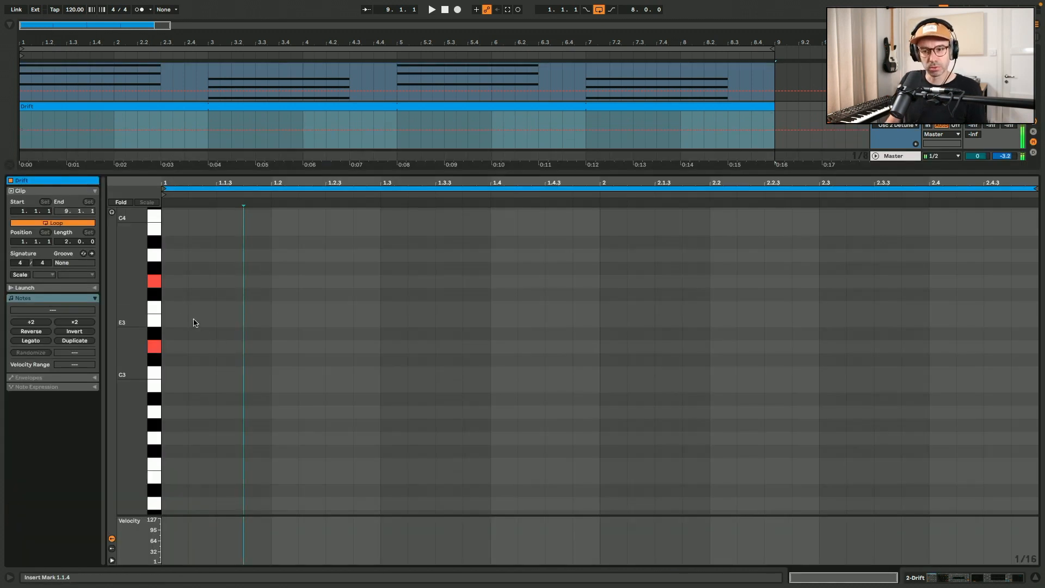
Step: Write a sustained two-bar D3 with a G3 above it that changes to F3 at 2.4, and play the clip
double_click(176, 344)
drag(176, 344, 176, 281)
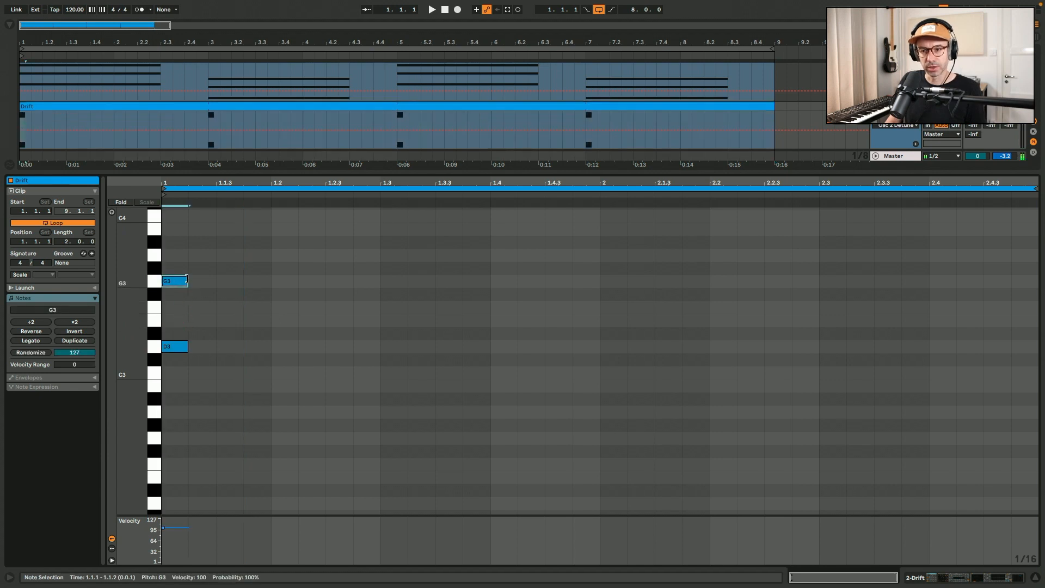
double_click(187, 282)
click(271, 266)
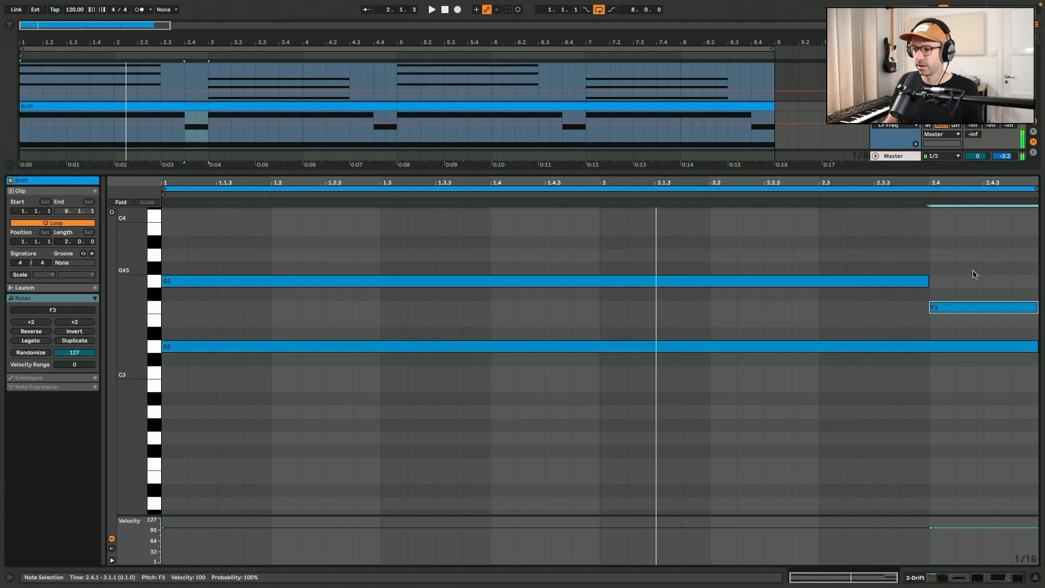
key(space)
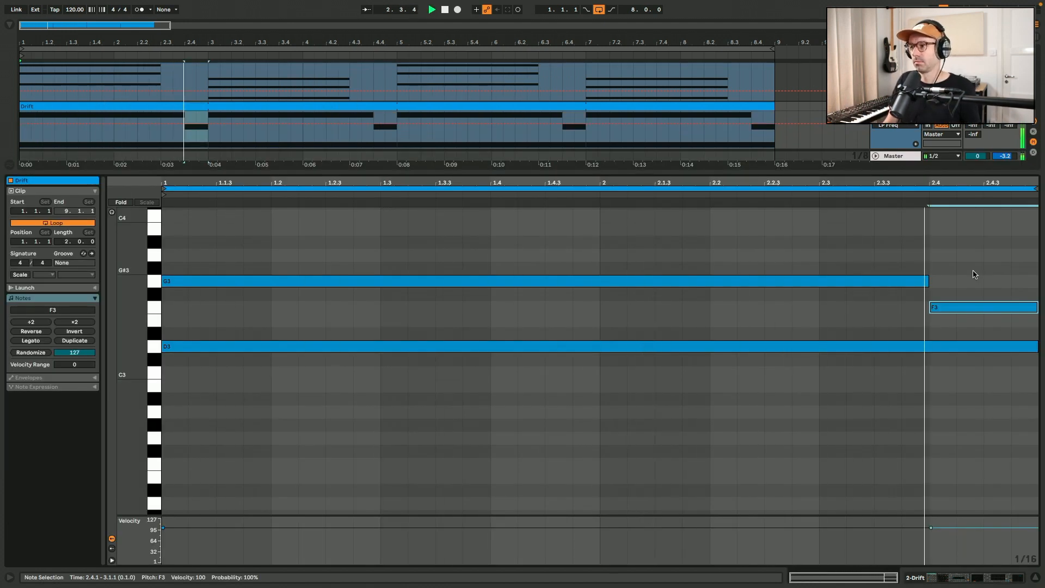
Step: Automate Envelope 1's decay in a new lane, rising from 354 ms at bar 8 to 3.35 s at bar 9
key(shift+Tab)
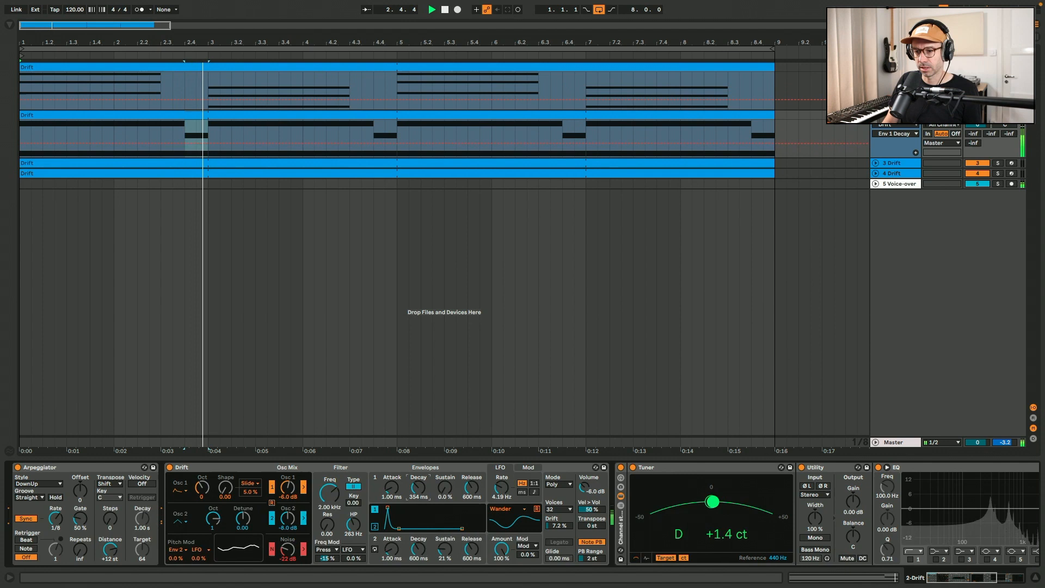
right_click(418, 489)
click(427, 501)
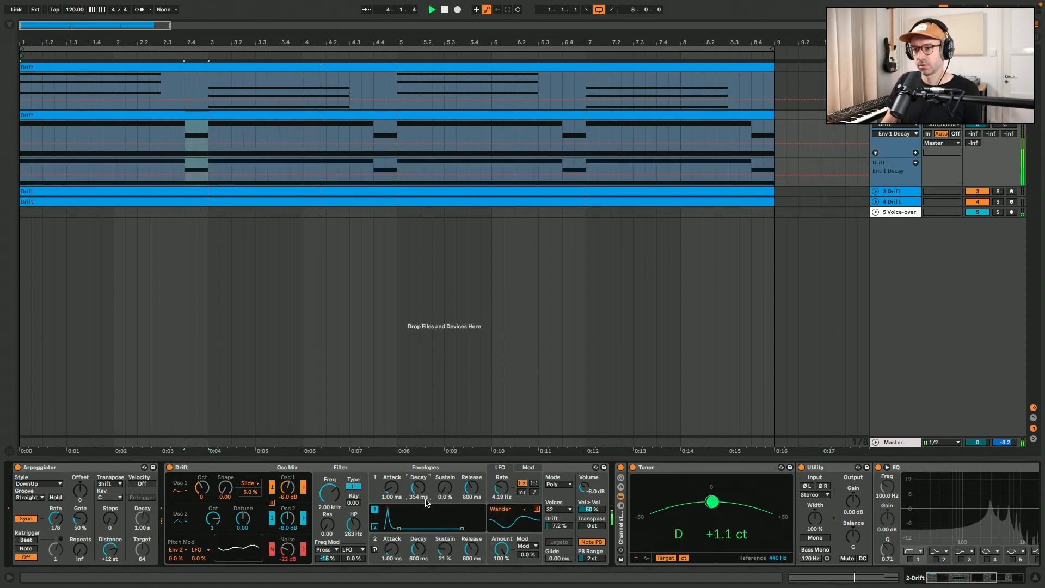
click(586, 177)
drag(775, 177, 774, 166)
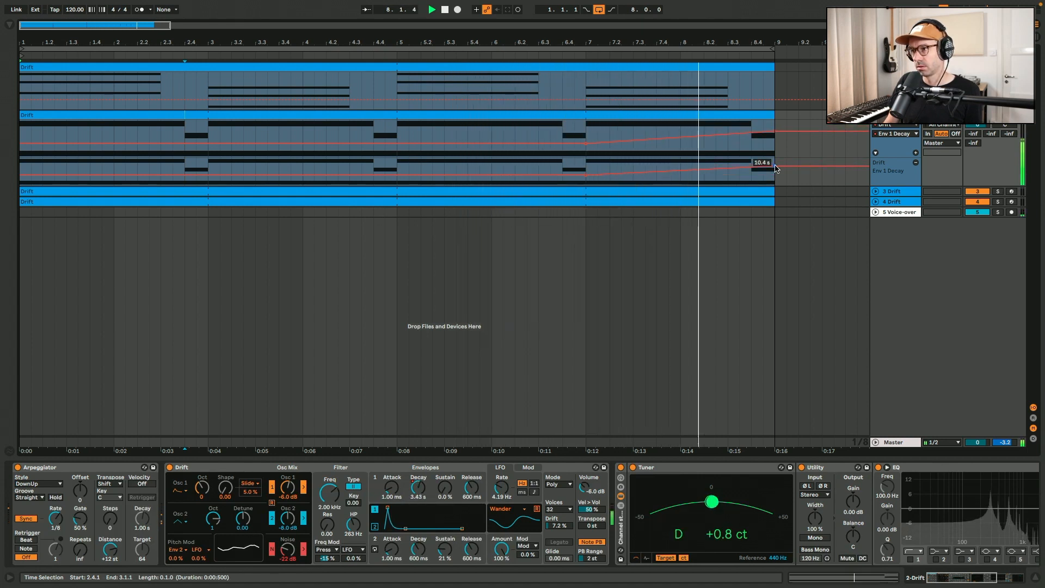
drag(585, 174, 681, 175)
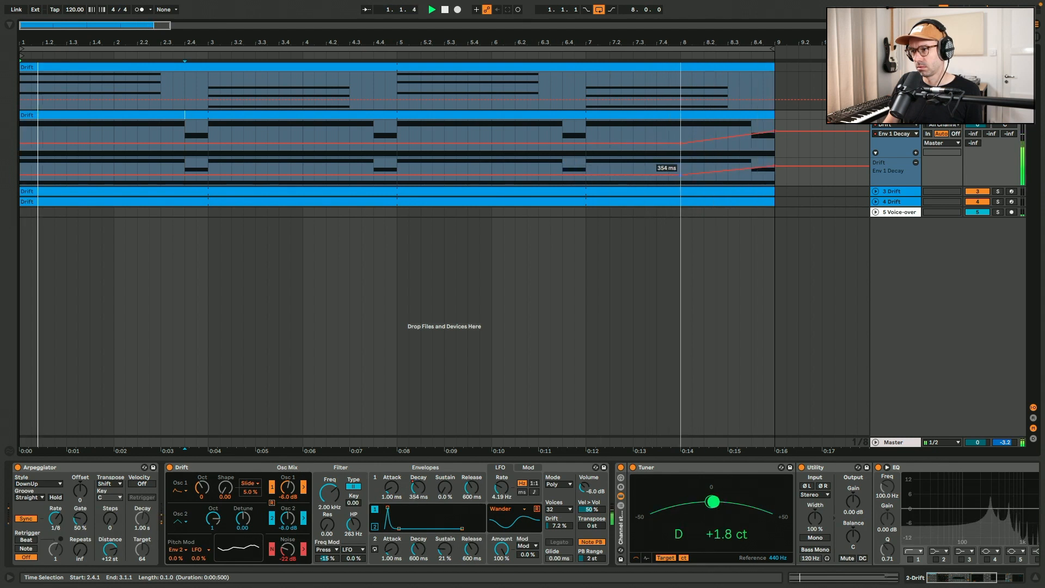
right_click(775, 165)
click(768, 174)
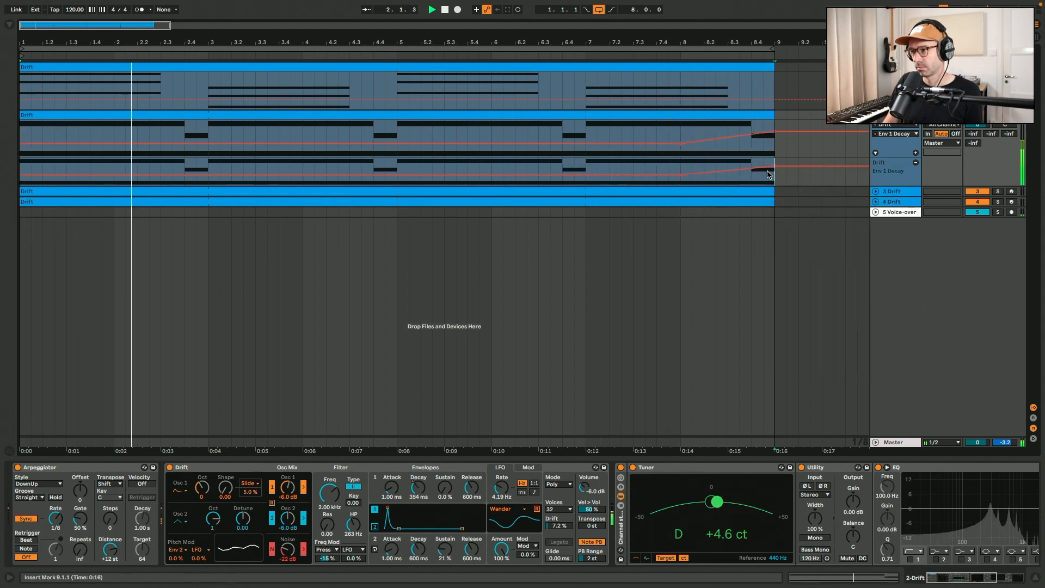
drag(767, 173, 767, 177)
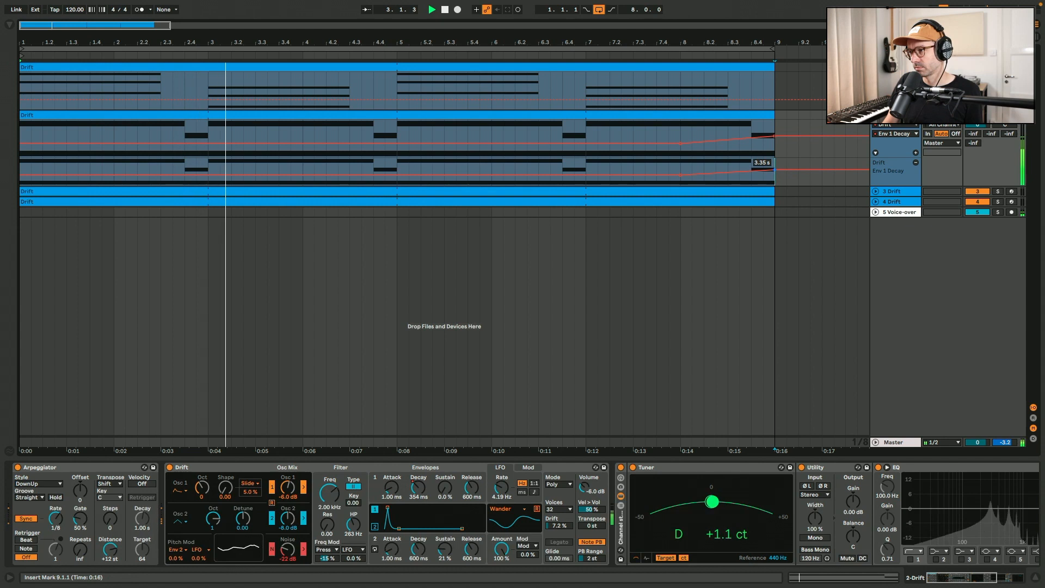
Step: Automate Drift's low-pass frequency in a new lane, rising from 2.00 kHz to peaks just before bar 5 and around 7.4
right_click(330, 494)
click(348, 509)
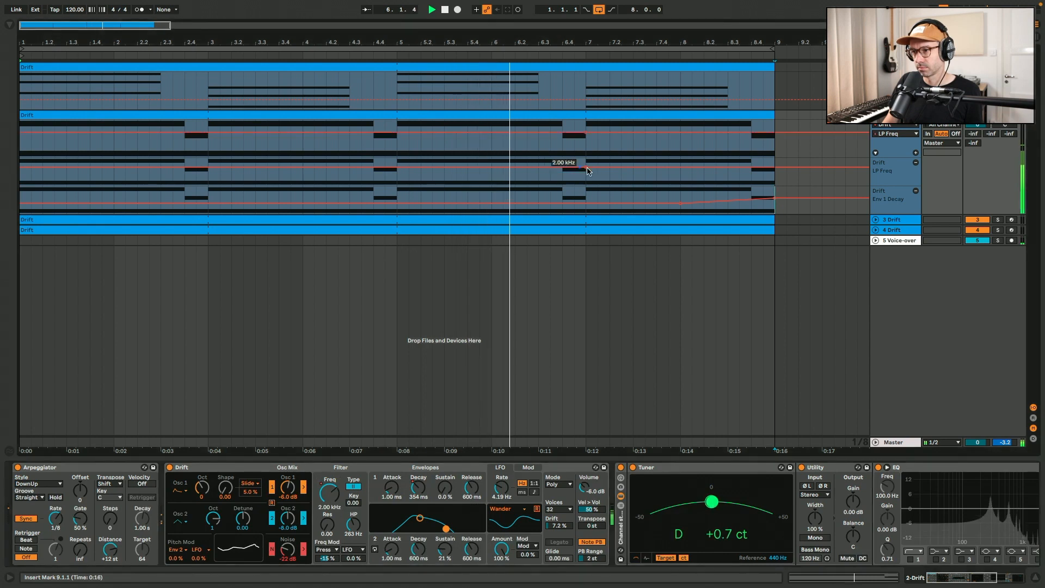
drag(606, 167, 717, 171)
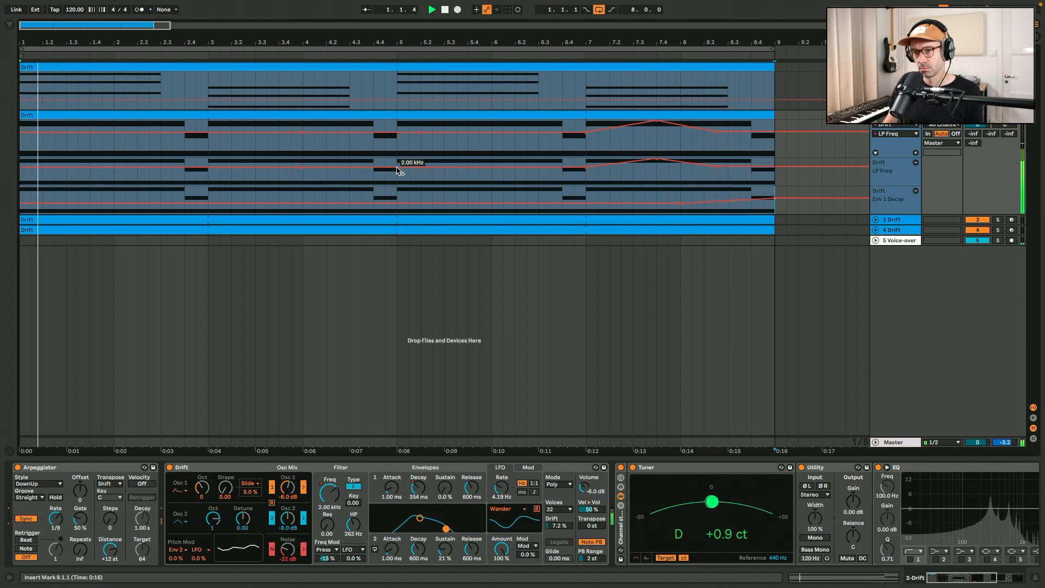
drag(397, 168, 391, 160)
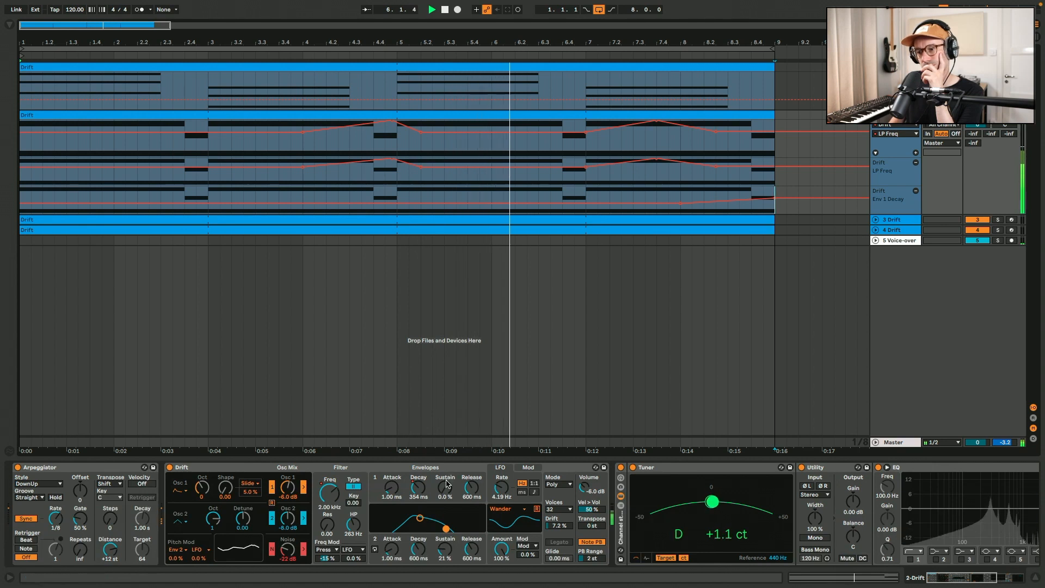
Step: Try out Envelope 1's sustain during playback and set the noise level to -22 dB
mouse_move(445, 487)
mouse_down()
mouse_move(445, 436)
mouse_move(446, 486)
mouse_up()
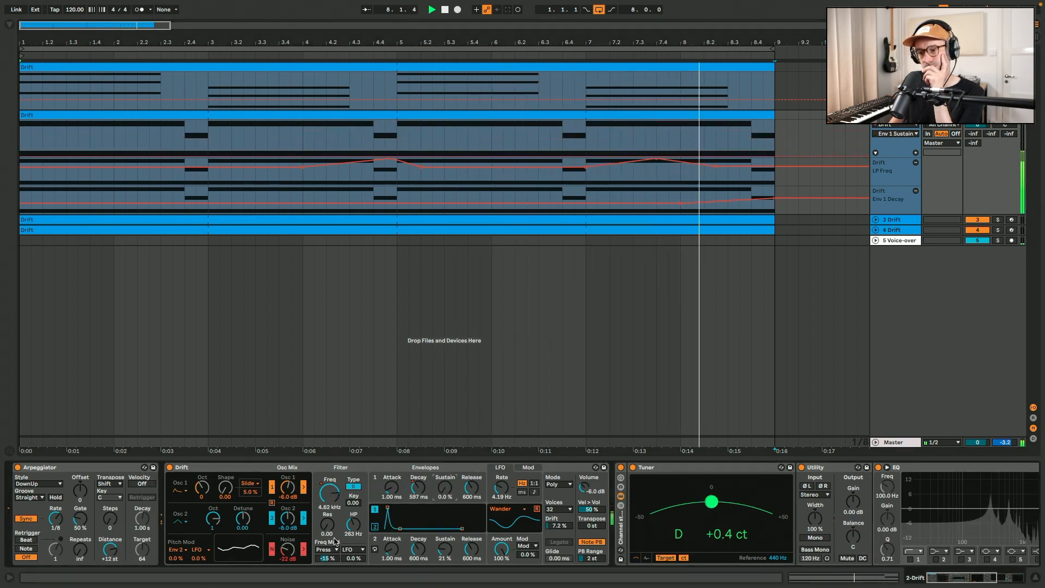
click(288, 551)
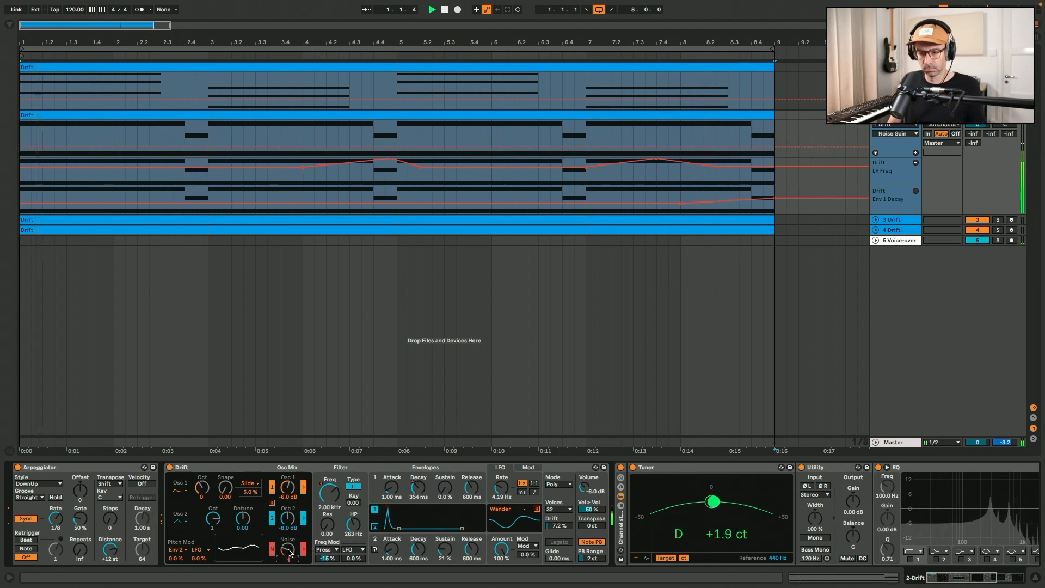
text(-22)
key(Return)
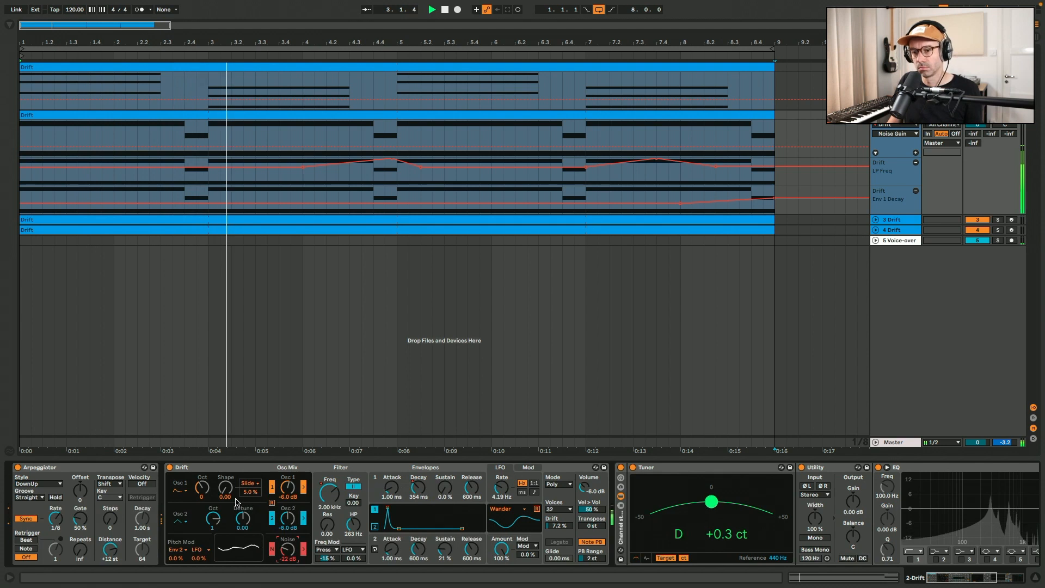
Step: Try out oscillator 2's octave and an Envelope 1 attack of 32.5 ms during playback
drag(215, 519, 215, 527)
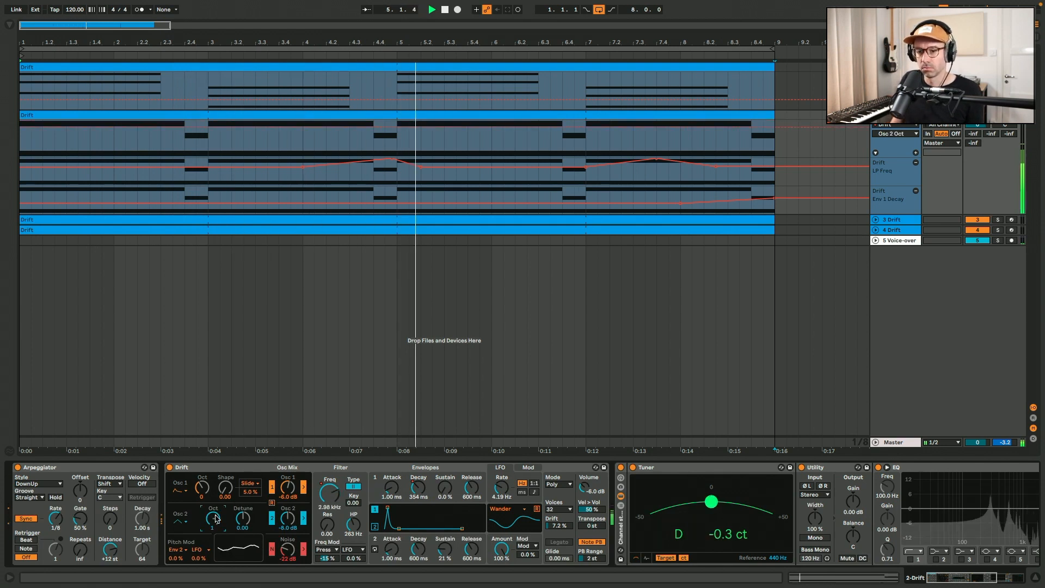
mouse_move(391, 487)
mouse_down()
mouse_move(391, 466)
mouse_move(391, 491)
mouse_move(391, 480)
mouse_up()
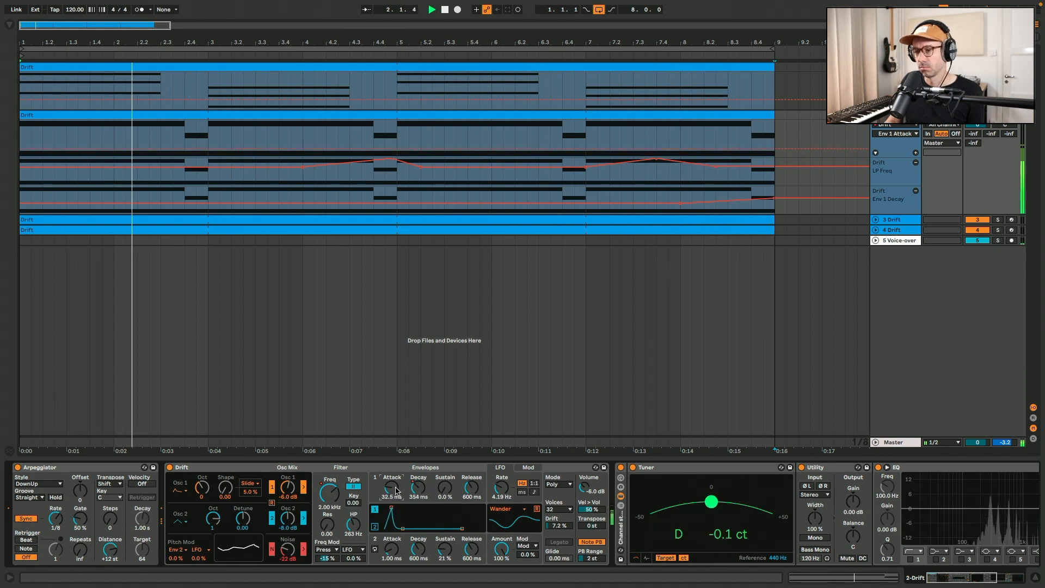
Step: Set the source of Drift's second modulation slot to LFO and leave its target at None
click(529, 467)
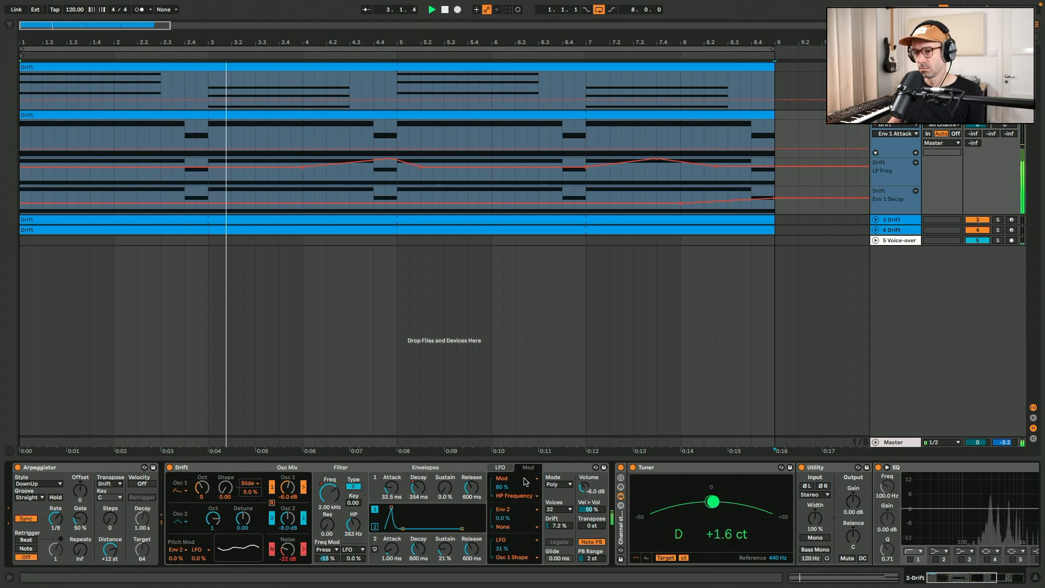
click(521, 514)
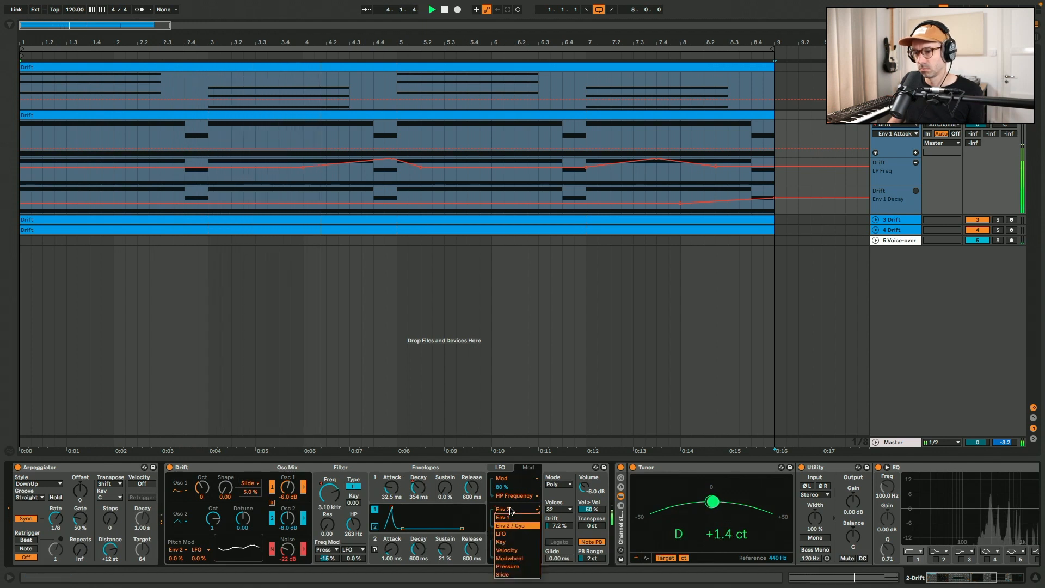
click(508, 526)
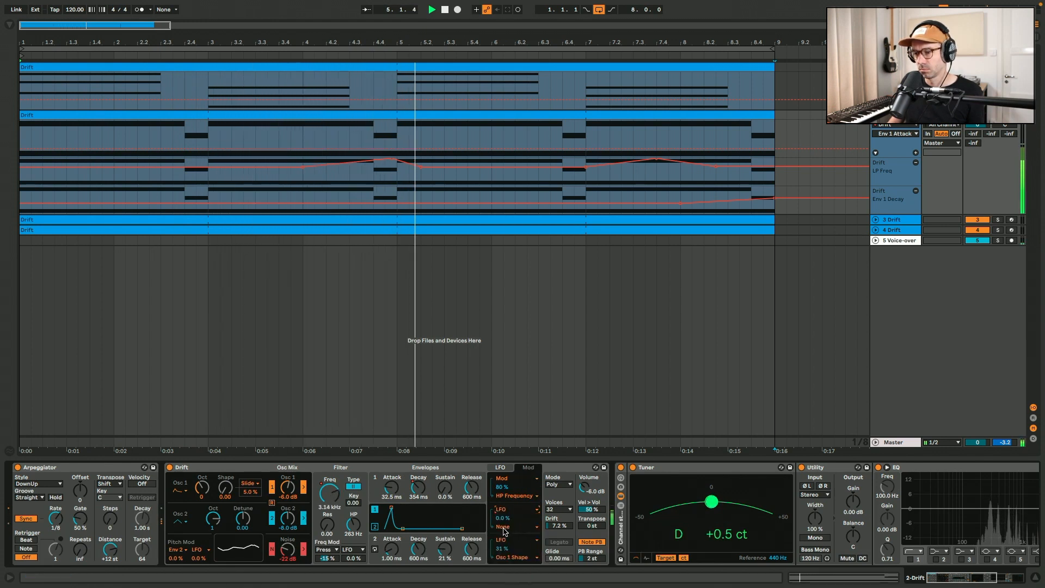
click(507, 527)
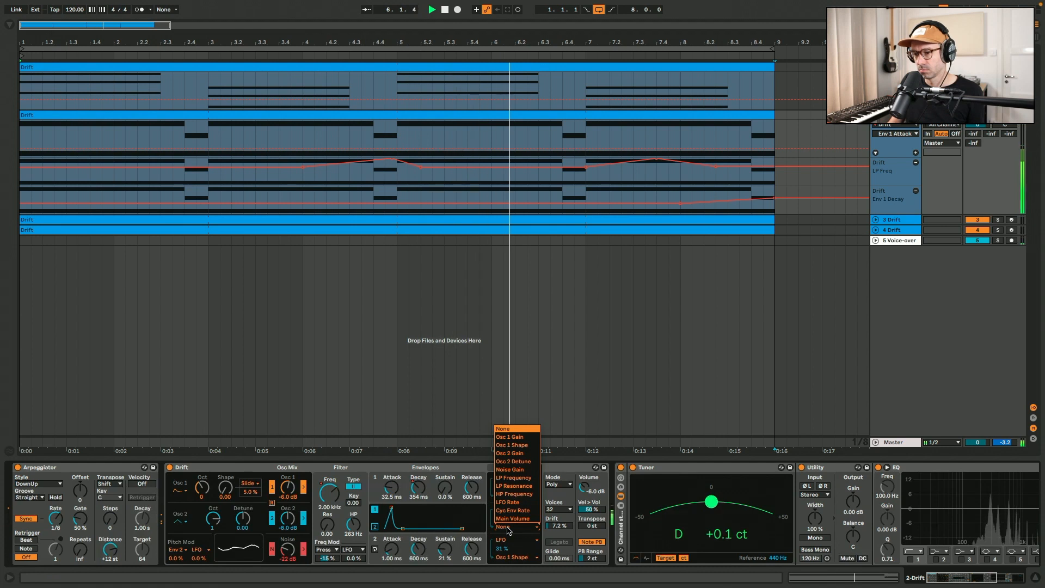
click(508, 528)
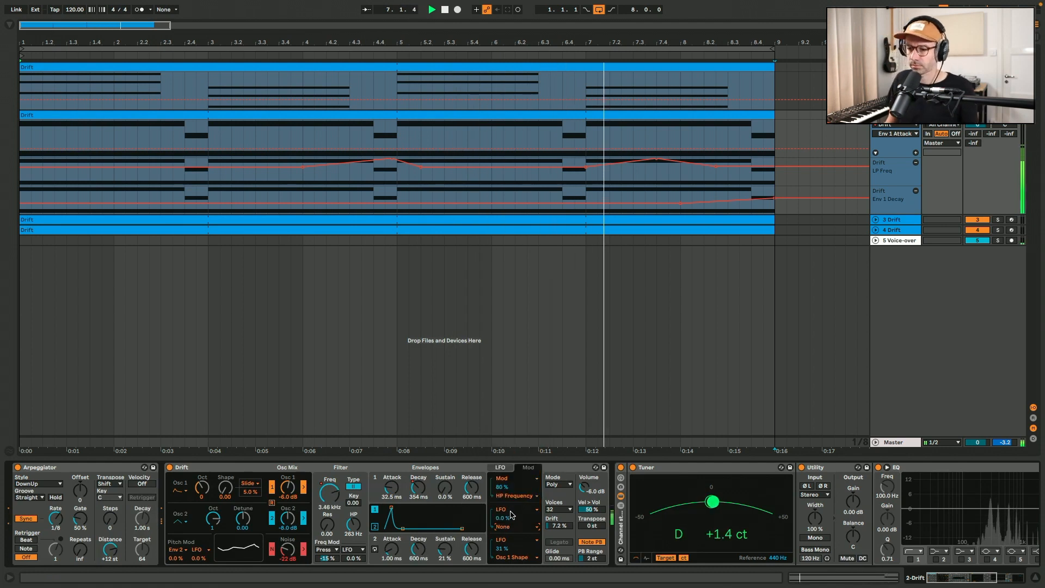
click(501, 469)
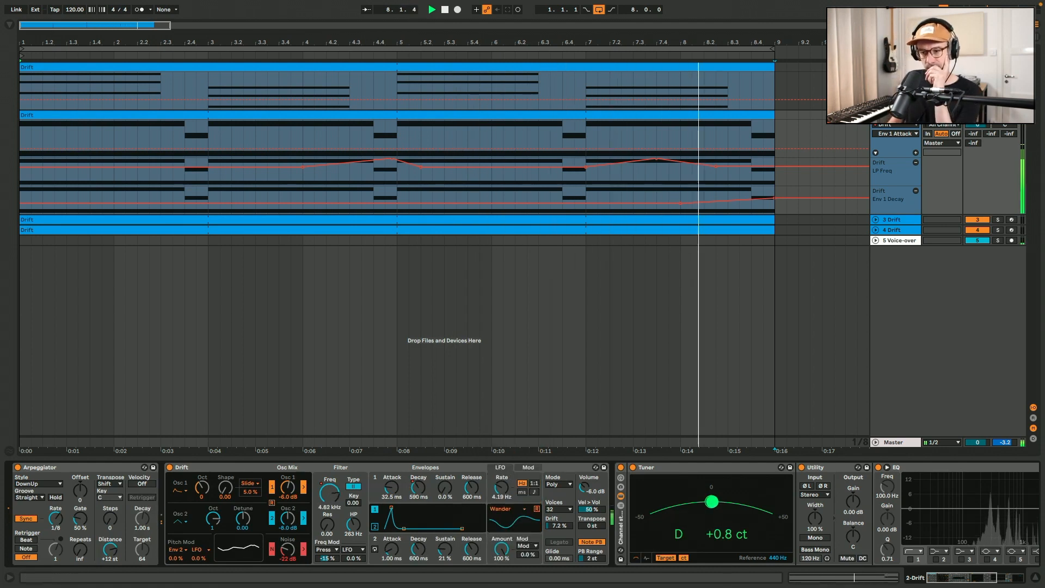
Step: Try out longer Envelope 1 attack times up to about 170 ms during playback and reset the attack to its default
drag(395, 489, 395, 483)
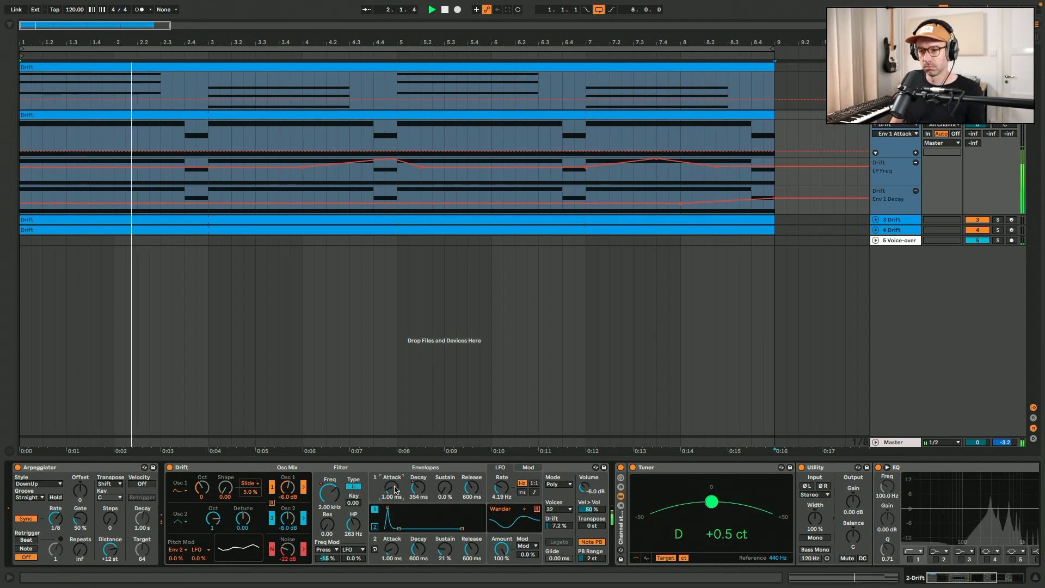
double_click(395, 490)
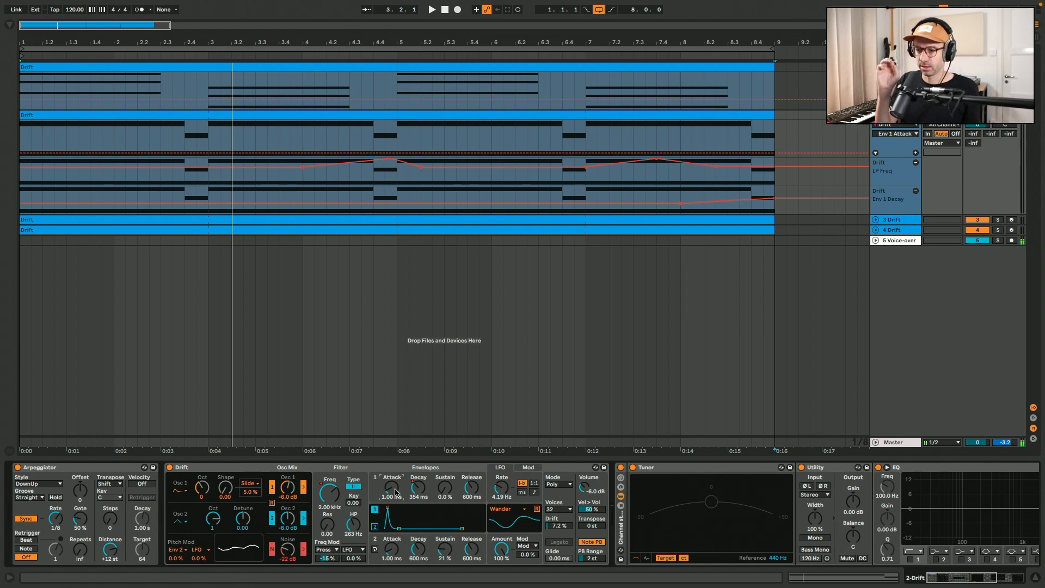
key(space)
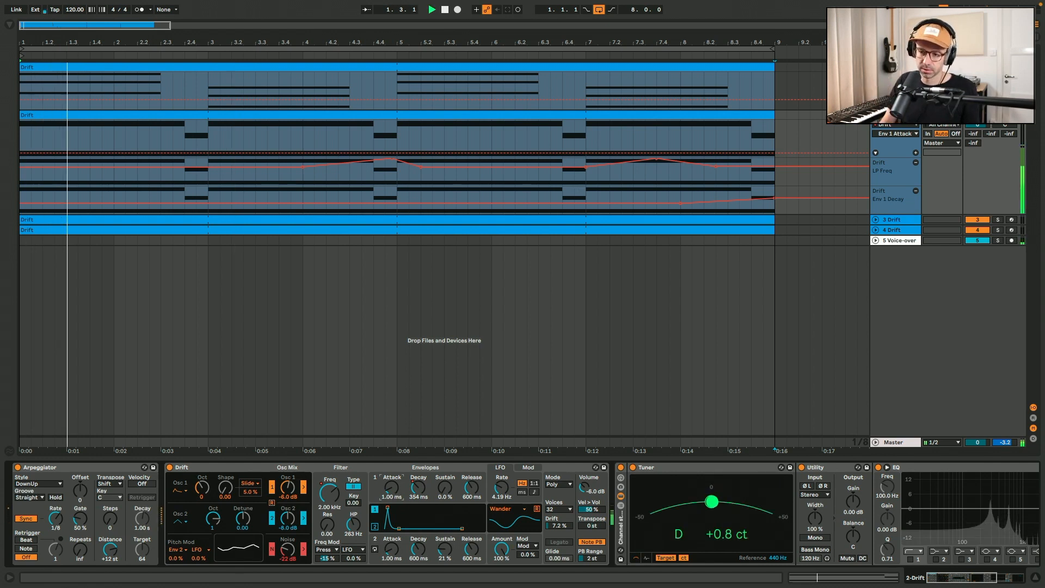
drag(395, 492, 395, 467)
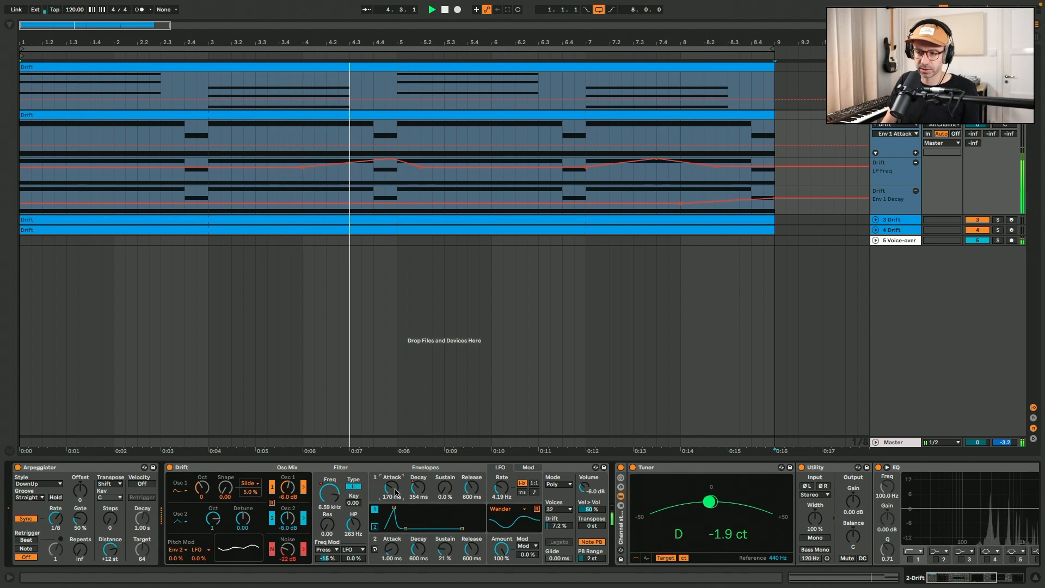
key(Delete)
Step: Automate Envelope 1's attack in a new lane, with a peak at bar 3 falling back to 1.00 ms at bar 4
right_click(396, 490)
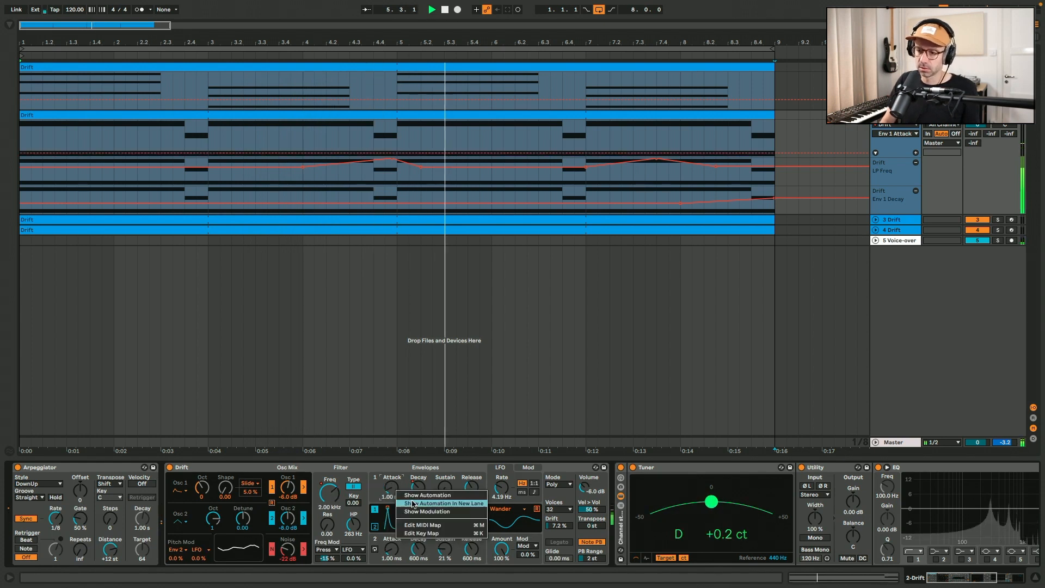
click(443, 504)
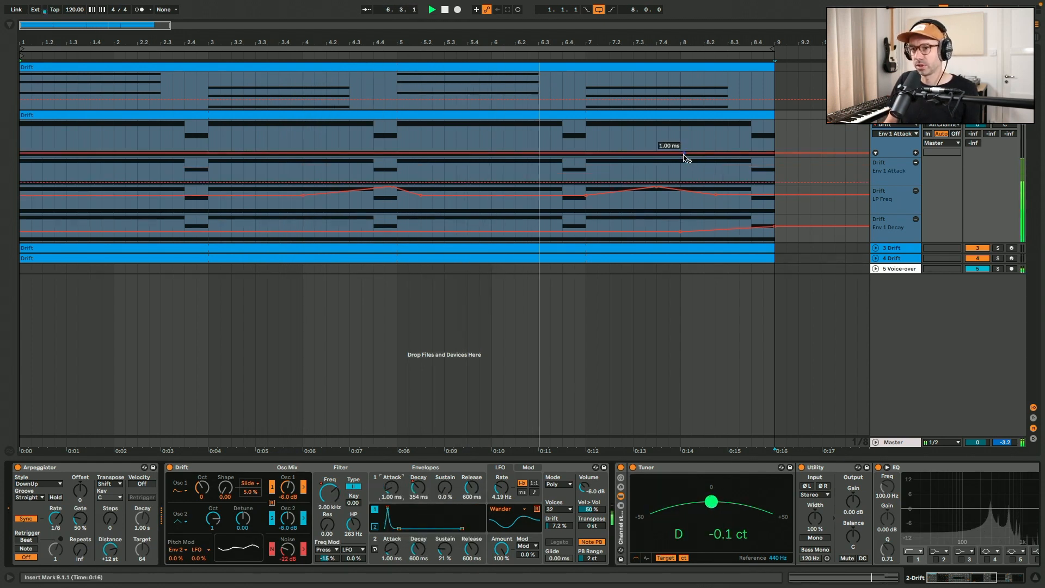
click(208, 154)
click(303, 154)
drag(216, 154, 208, 138)
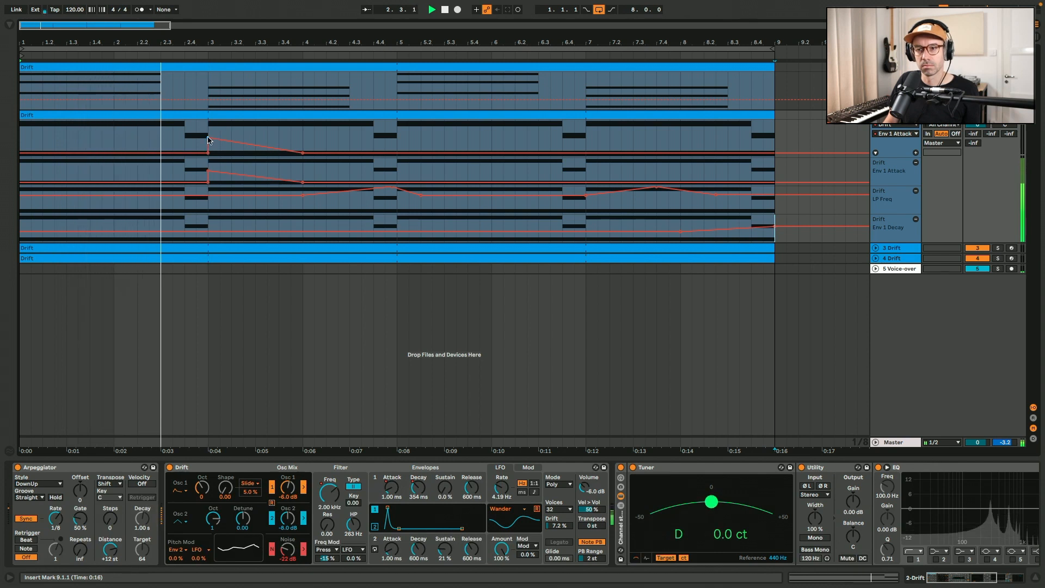
drag(208, 139, 211, 143)
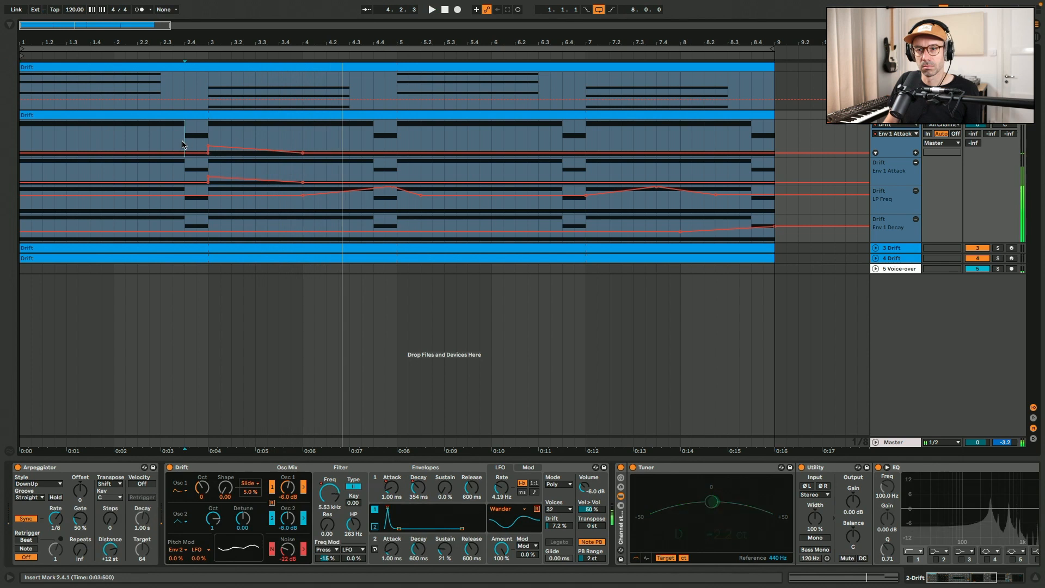
Step: Add Auto Pan between Utility and EQ with its amount at 40% and rate at 0.27 Hz
key(super+alt+b)
click(90, 100)
drag(109, 113, 891, 494)
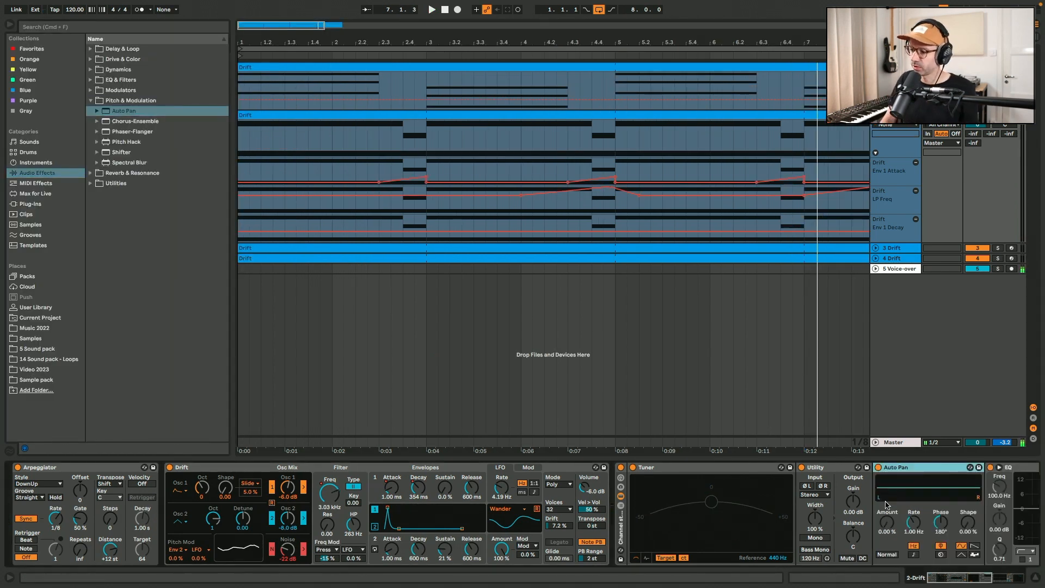
key(space)
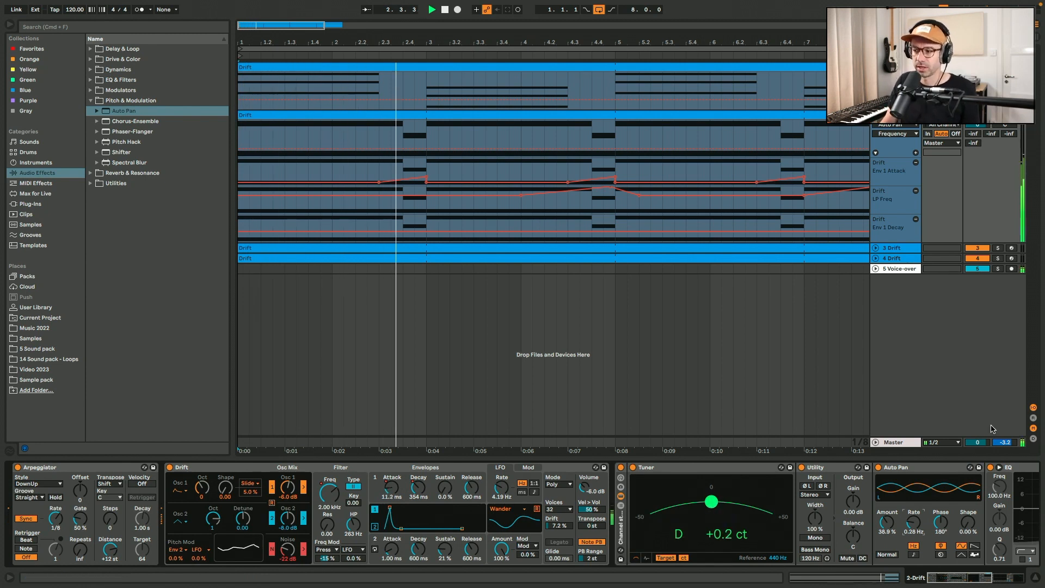
drag(888, 527, 914, 525)
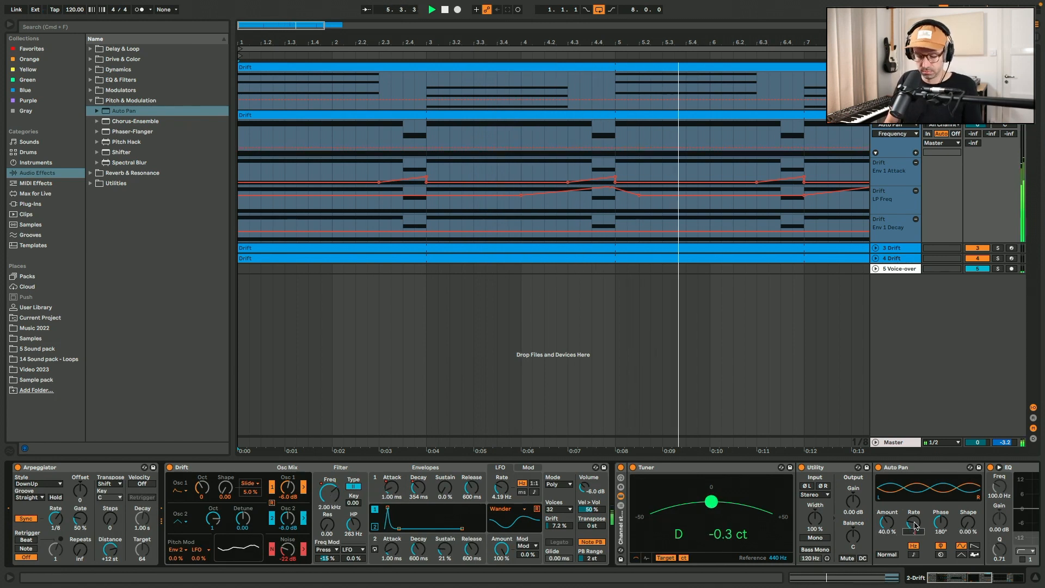
click(8, 25)
Step: Raise the arpeggiated Drift's volume to -4.0 dB
click(583, 488)
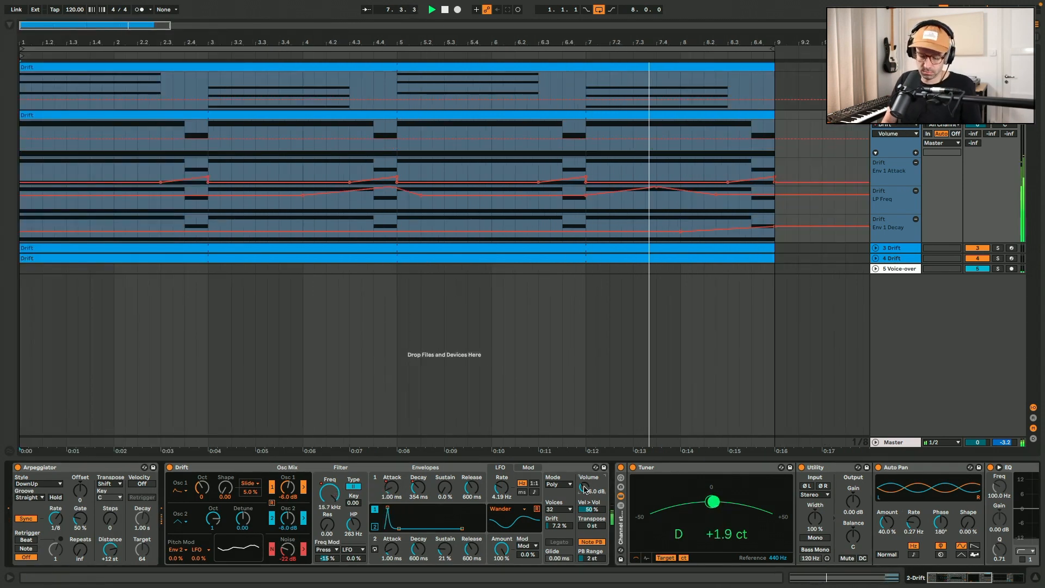
key(Up)
key(Up)
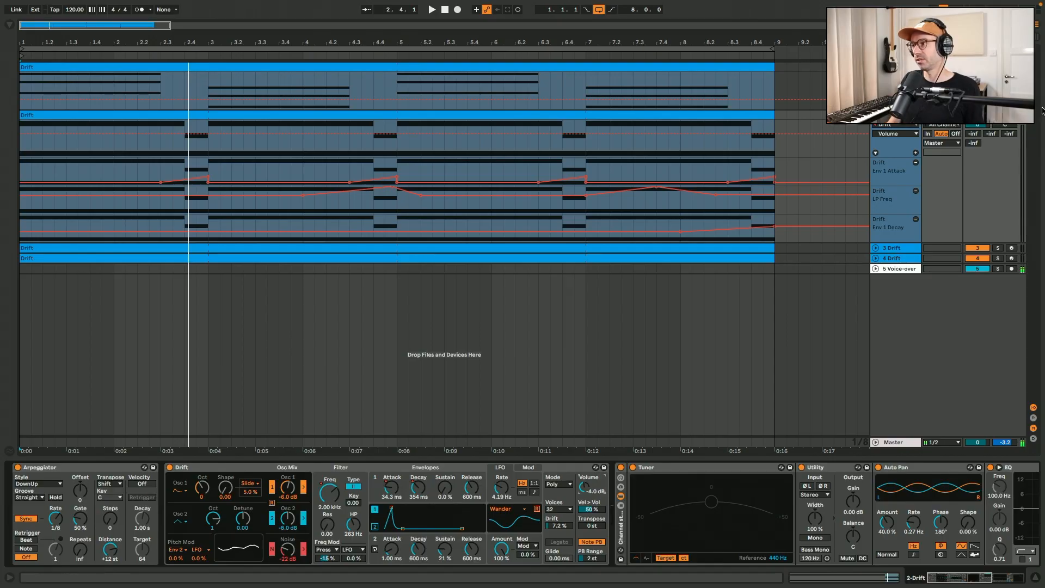
Step: Unfold and arm the third Drift track and select its clip to show its devices
click(875, 248)
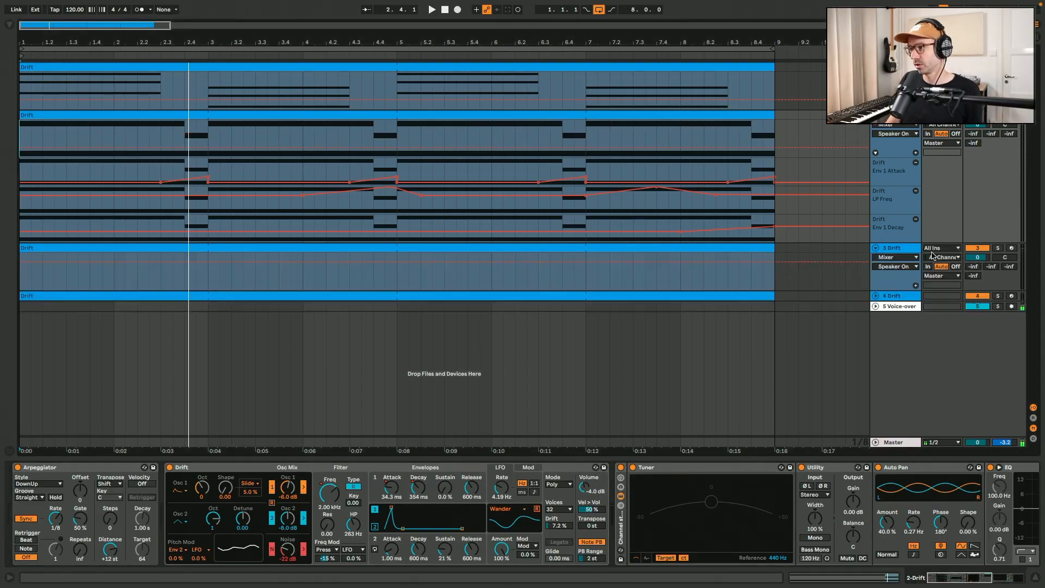
click(1012, 248)
click(690, 249)
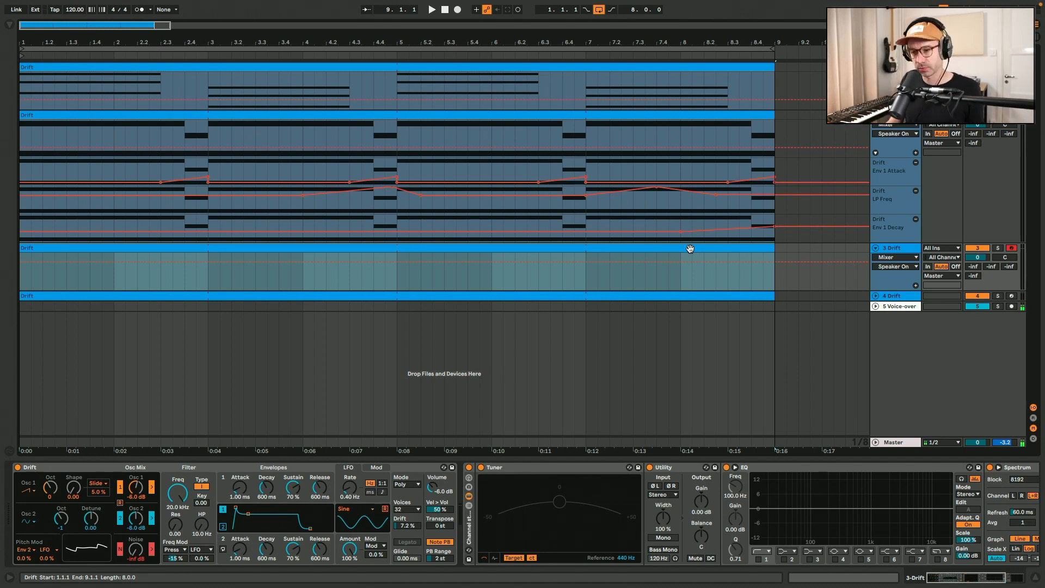
Step: Turn off oscillators 1 and 2 in the third track's Drift and set the noise level to -6.0 dB
click(121, 486)
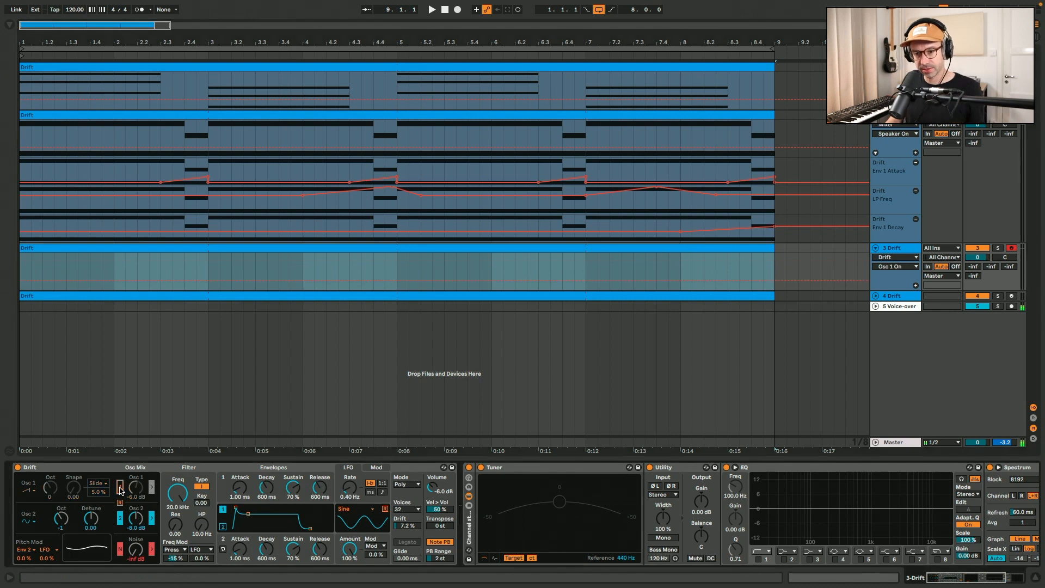
click(120, 517)
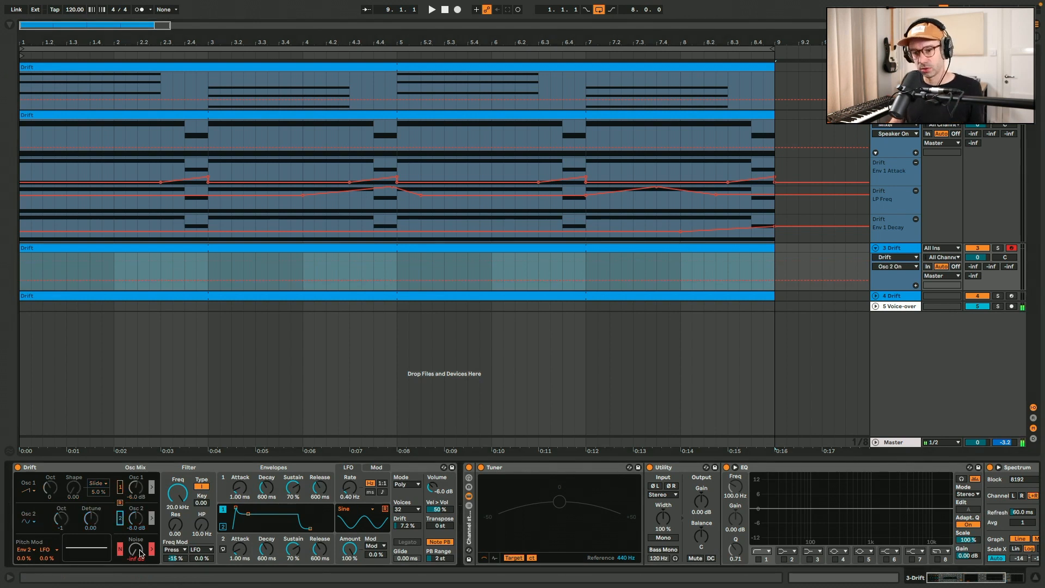
drag(140, 553, 140, 523)
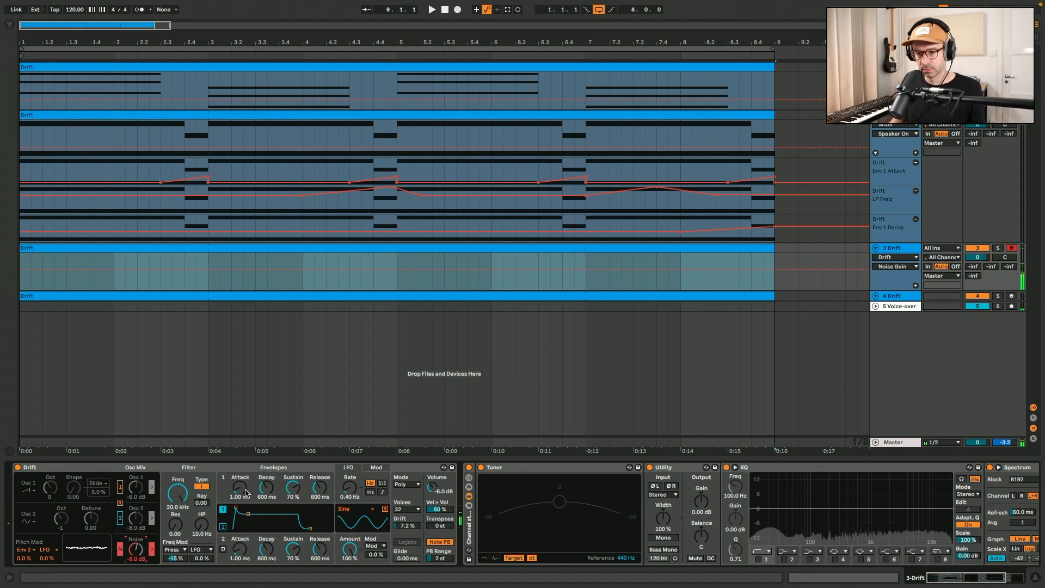
Step: Shape Envelope 1 with an attack of 85.8 ms, a release of 1.25 s and a sustain of 16%
drag(245, 490, 245, 473)
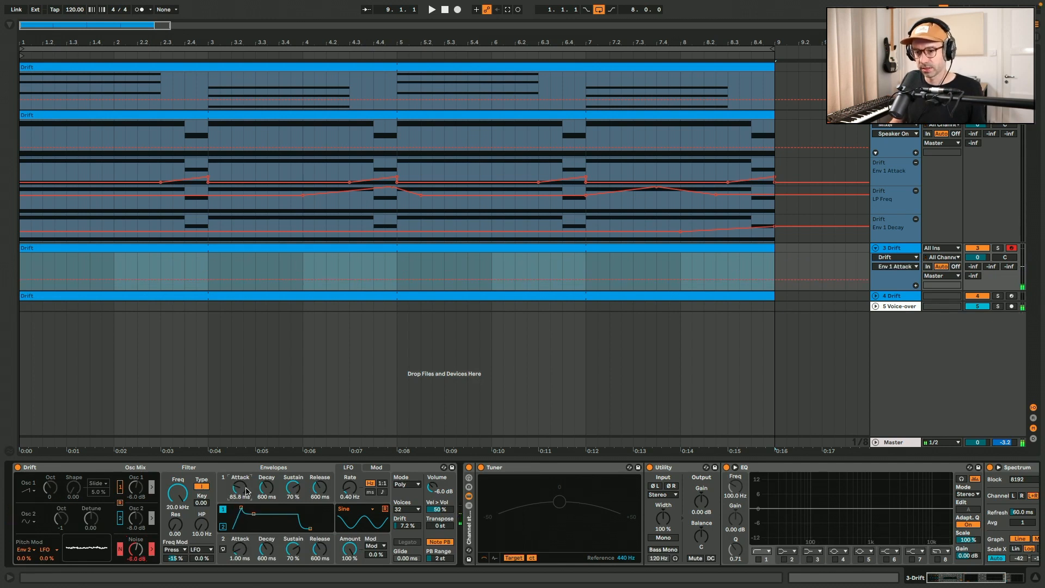
drag(320, 492, 293, 530)
drag(295, 491, 295, 495)
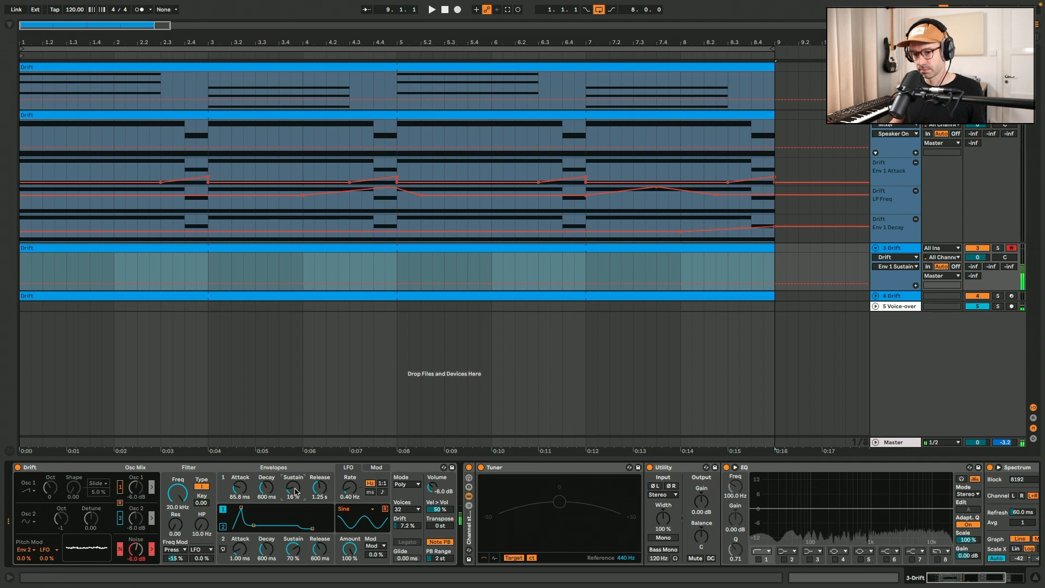
Step: Set the high-pass filter frequency to 994 Hz and Envelope 1's sustain to 57%
drag(207, 525, 206, 483)
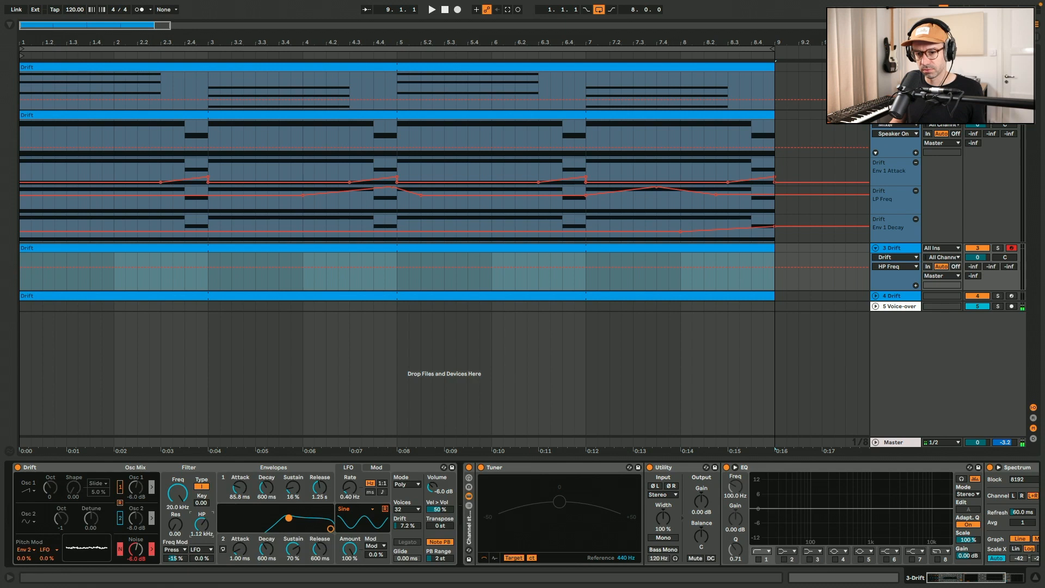
drag(207, 483, 207, 525)
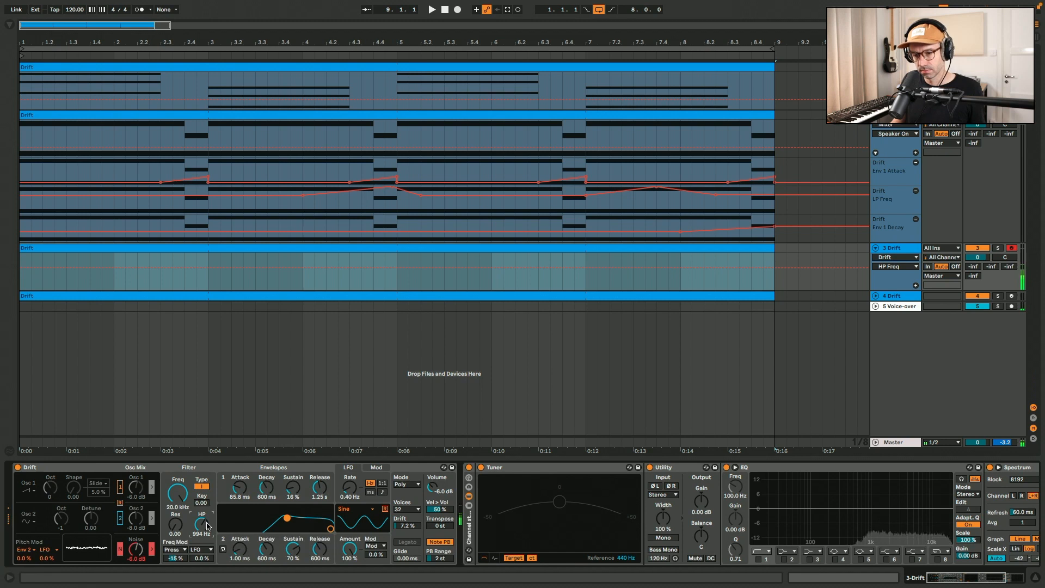
drag(293, 488, 293, 455)
Step: Route the LFO to Main Volume in the third modulation slot with an amount of 72%
click(376, 467)
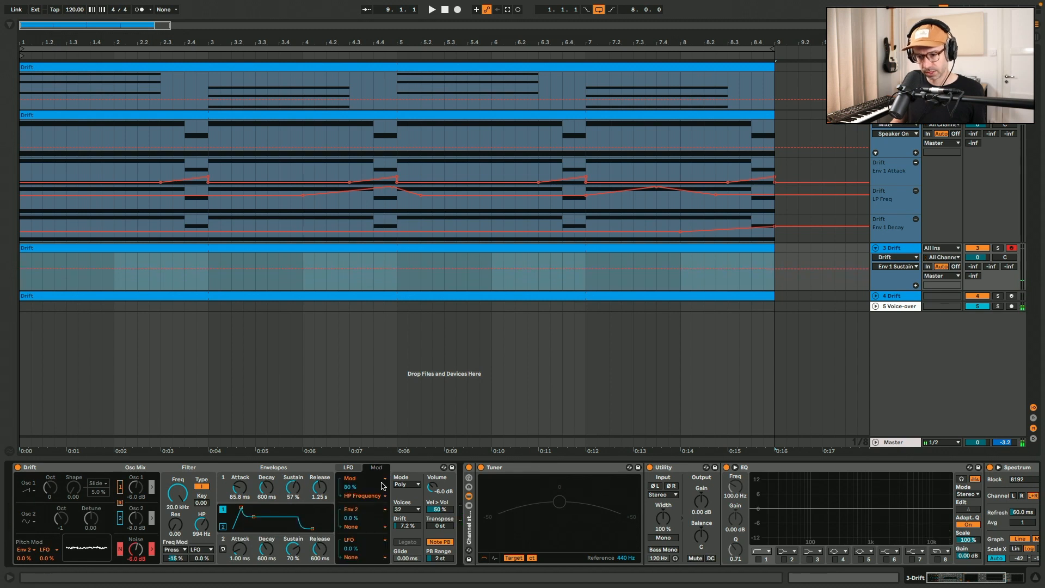
click(354, 557)
click(360, 549)
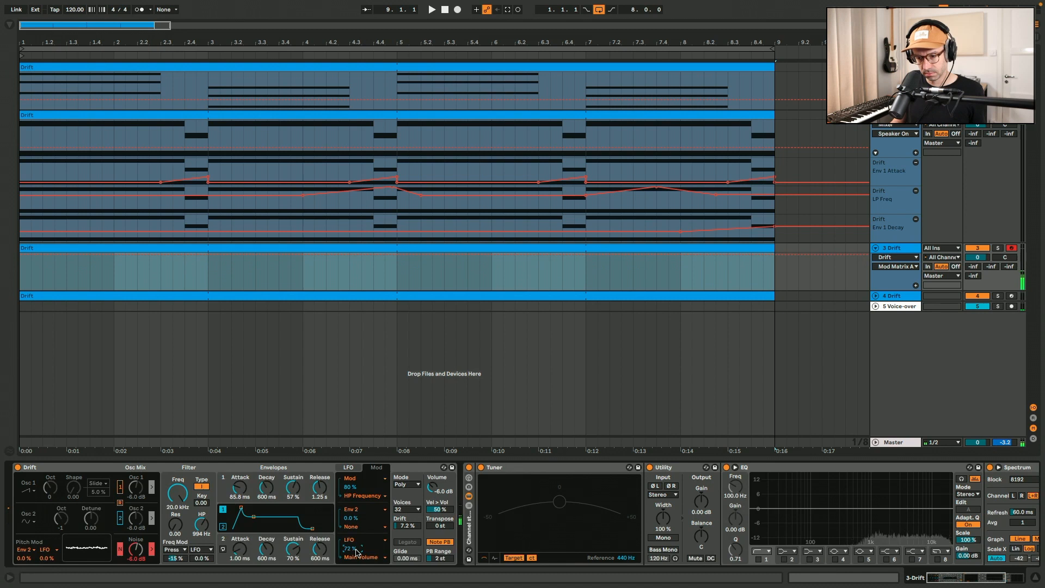
Step: Sync the LFO to the tempo at 1/8 and readjust its Main Volume modulation amount
click(356, 469)
click(382, 493)
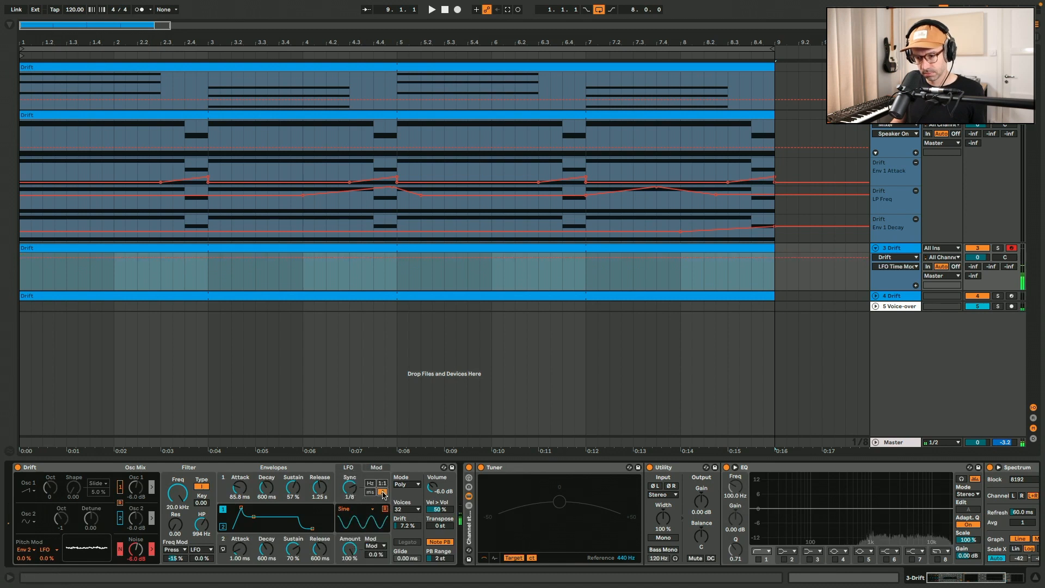
click(376, 467)
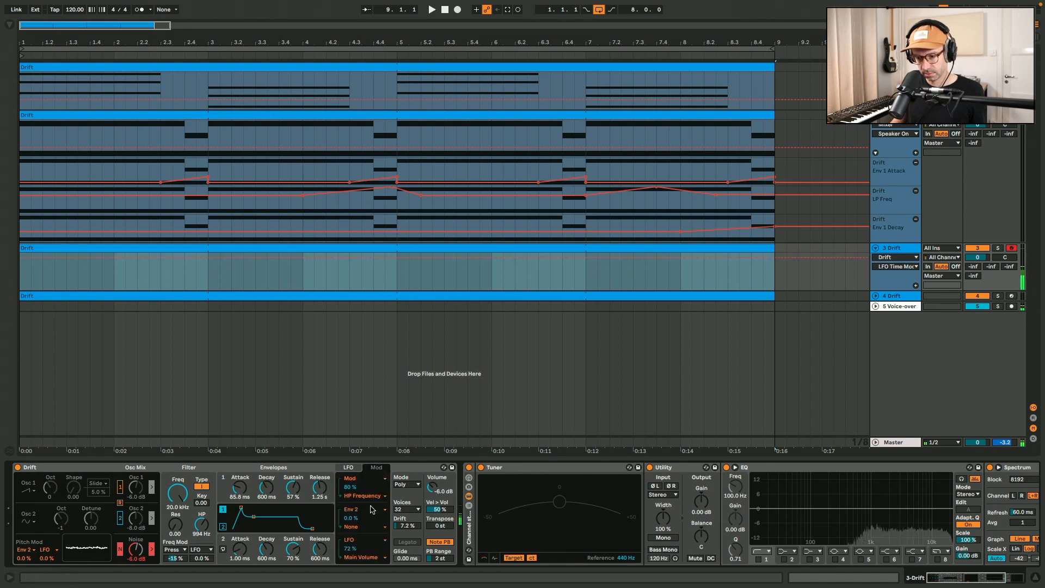
drag(353, 548, 353, 533)
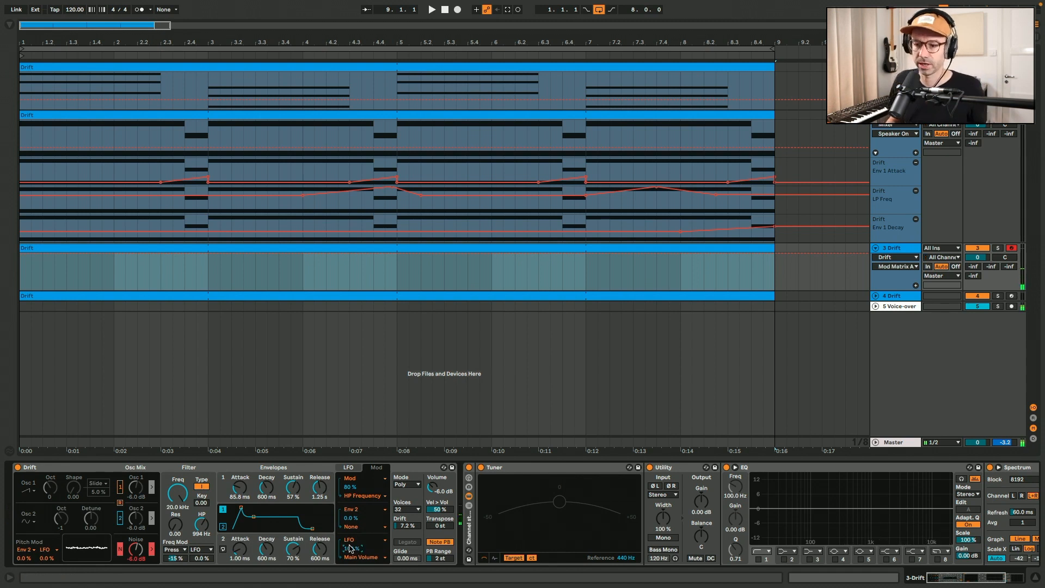
Step: Set the LFO's Main Volume modulation amount to 50%
click(363, 557)
click(361, 549)
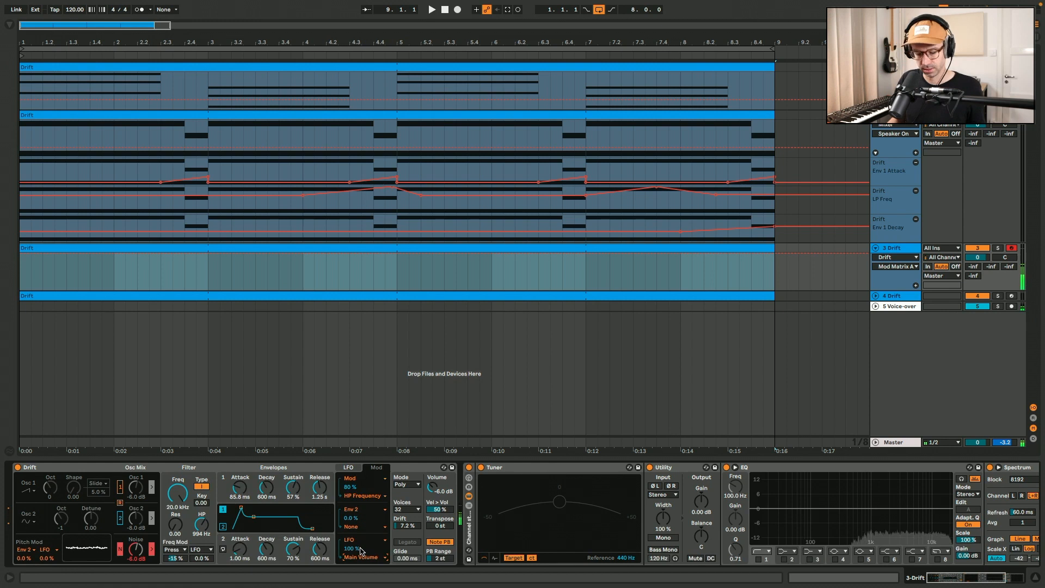
drag(354, 548, 354, 559)
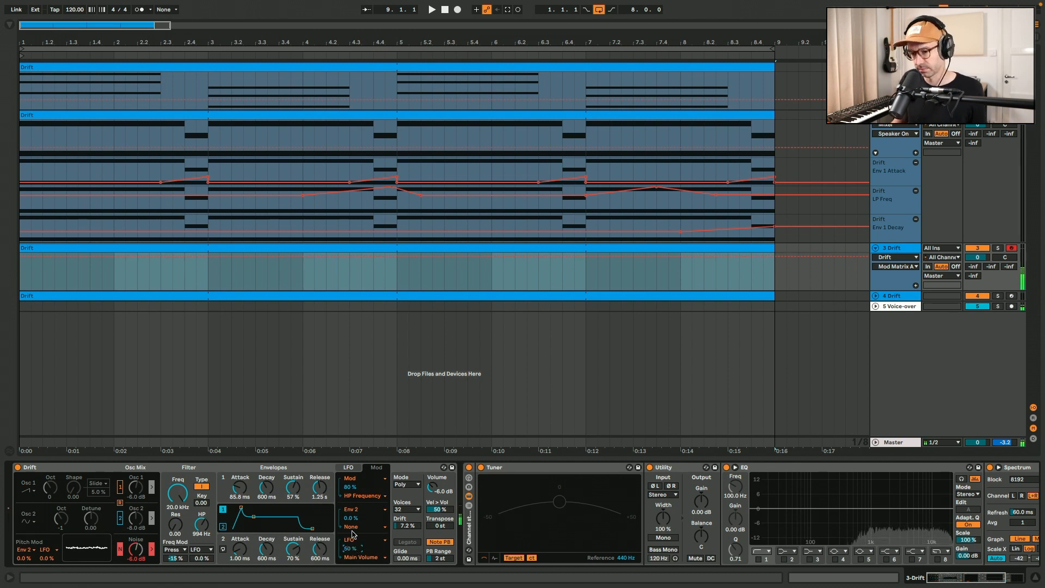
Step: Raise Envelope 1's sustain to 71% and set the low-pass filter frequency to 7.46 kHz
drag(293, 488, 292, 472)
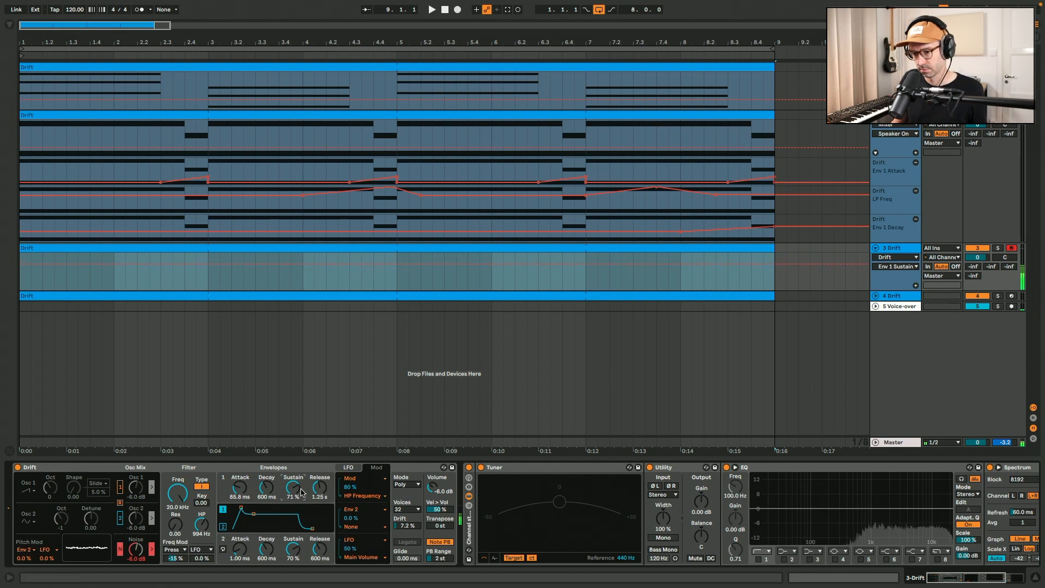
click(354, 475)
click(350, 469)
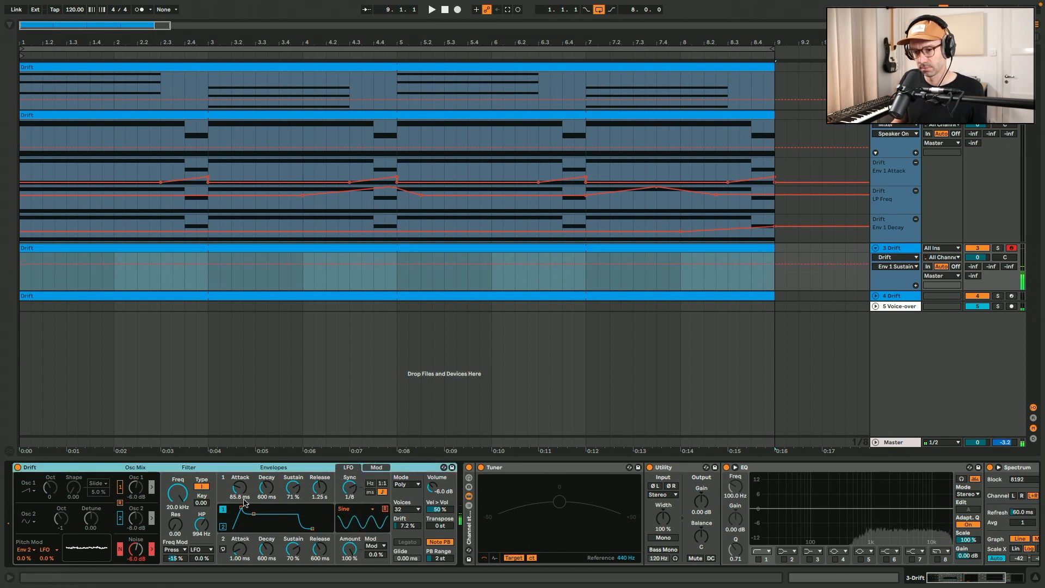
mouse_move(191, 491)
mouse_down()
mouse_move(191, 506)
mouse_move(192, 491)
mouse_up()
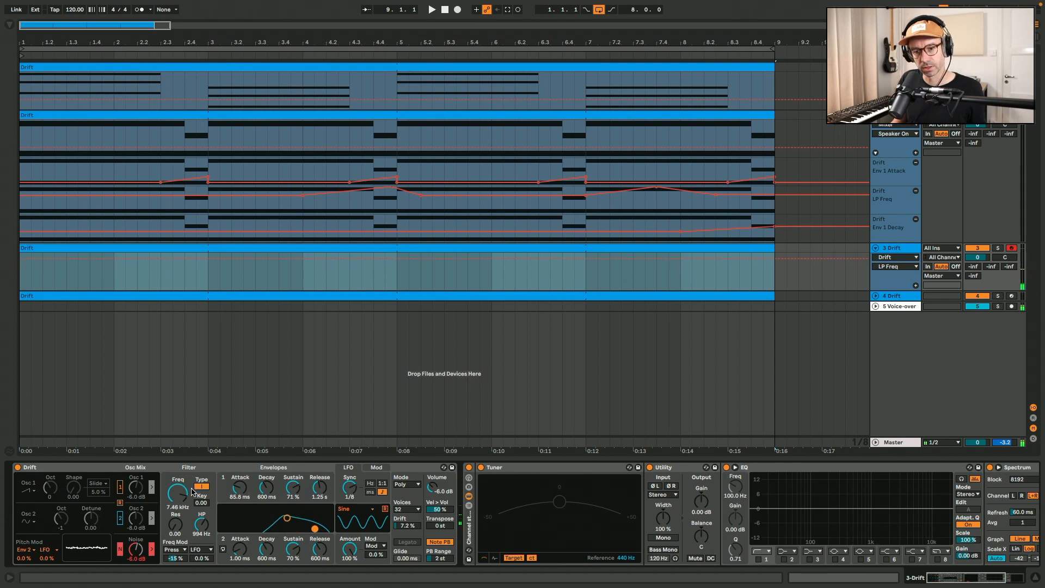
Step: Turn on Oscillator 1 and compare it with and without filter routing, leaving it unfiltered
click(120, 485)
click(152, 488)
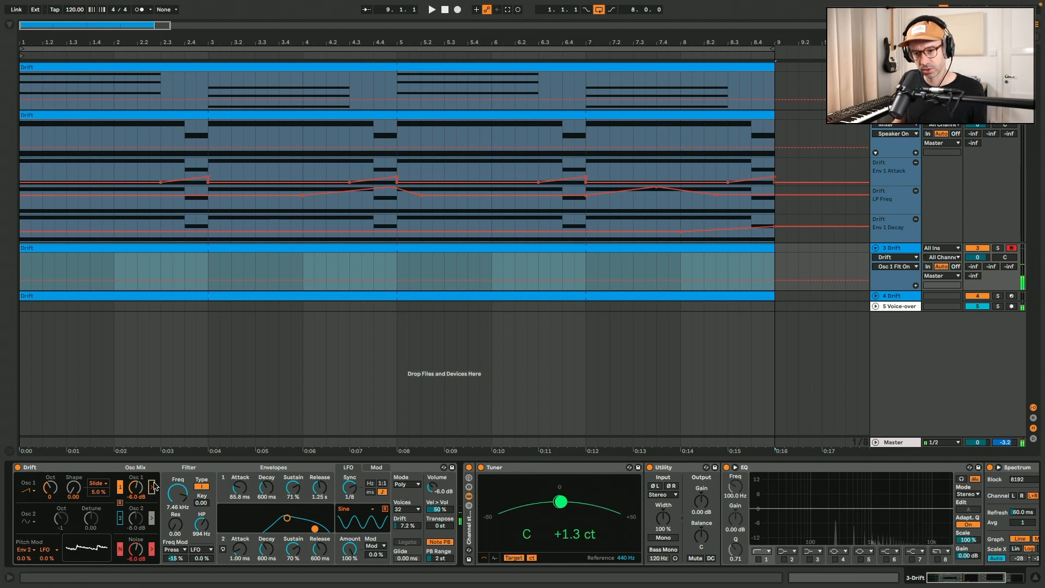
click(154, 486)
click(154, 486)
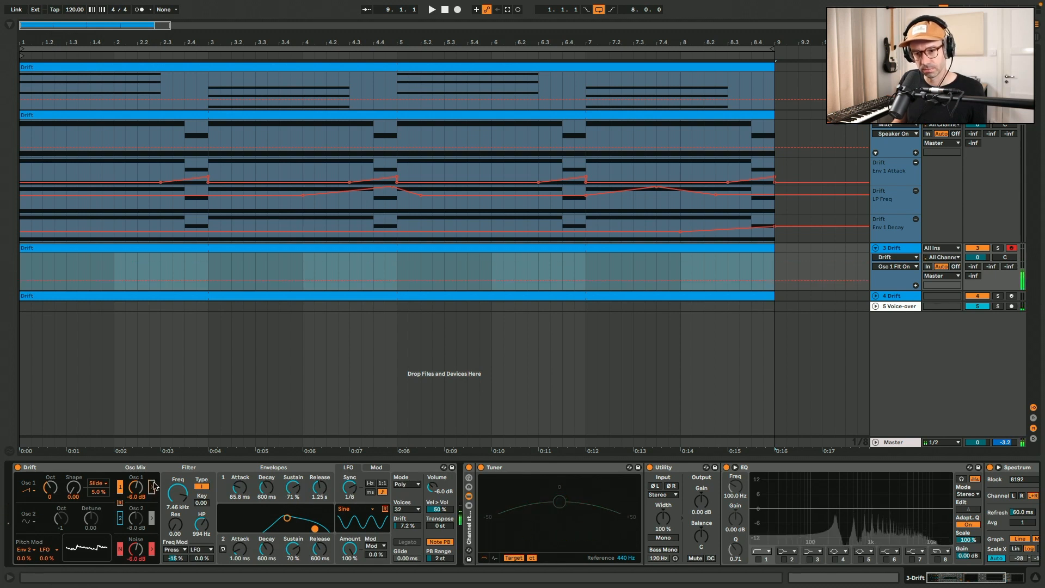
click(154, 486)
click(154, 486)
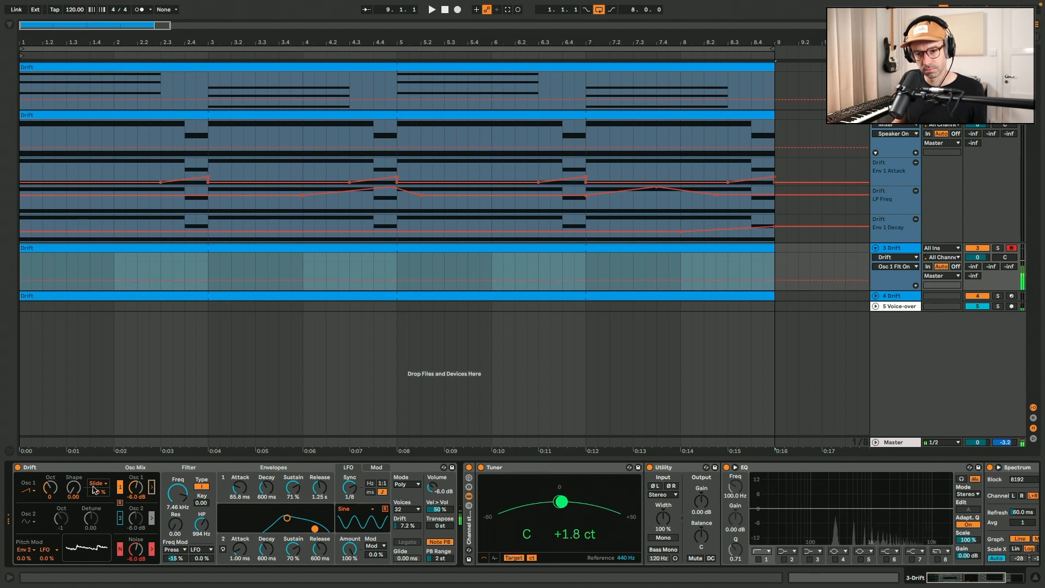
Step: Audition the saturated, pulse and rectangle waveforms on Oscillator 1 and settle on the triangle
click(27, 490)
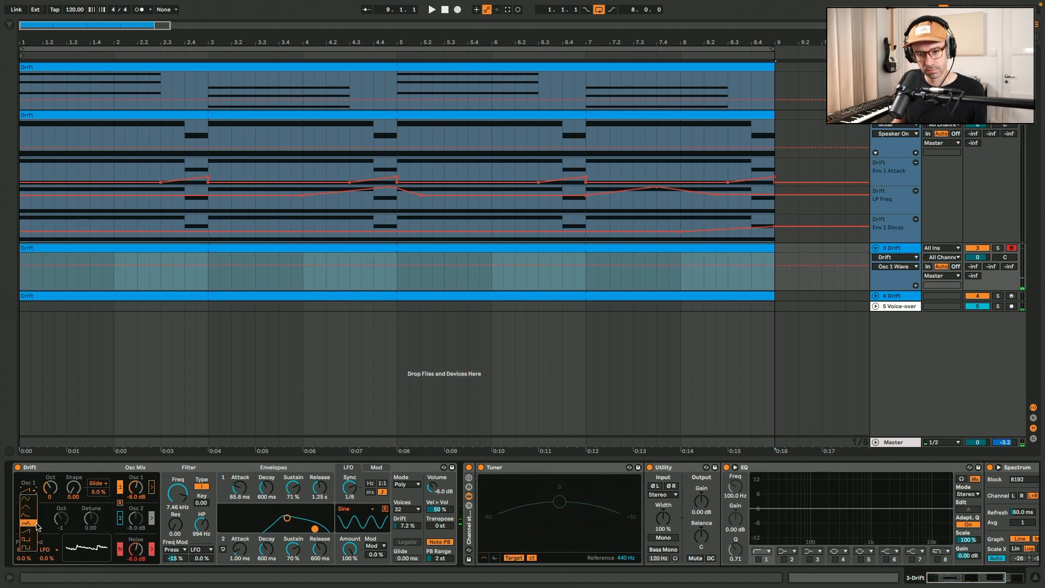
click(35, 523)
mouse_move(74, 488)
mouse_down()
mouse_move(74, 462)
mouse_move(71, 496)
mouse_up()
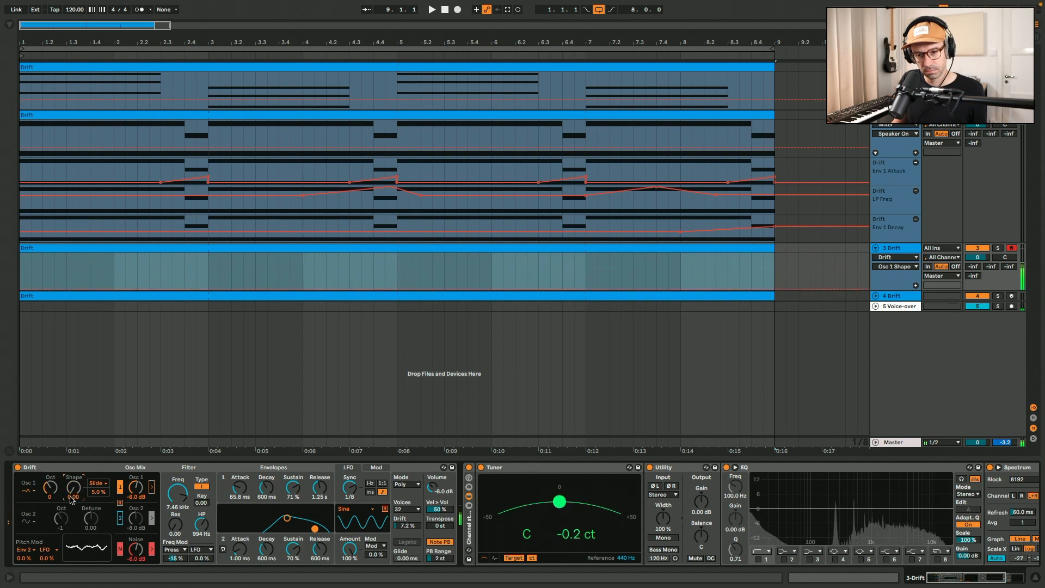
click(33, 489)
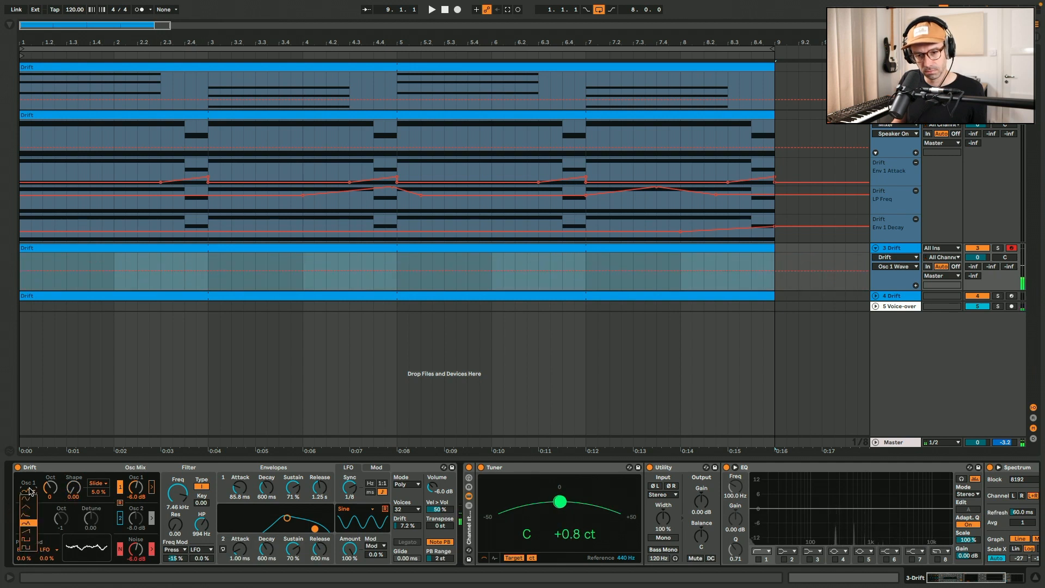
click(31, 539)
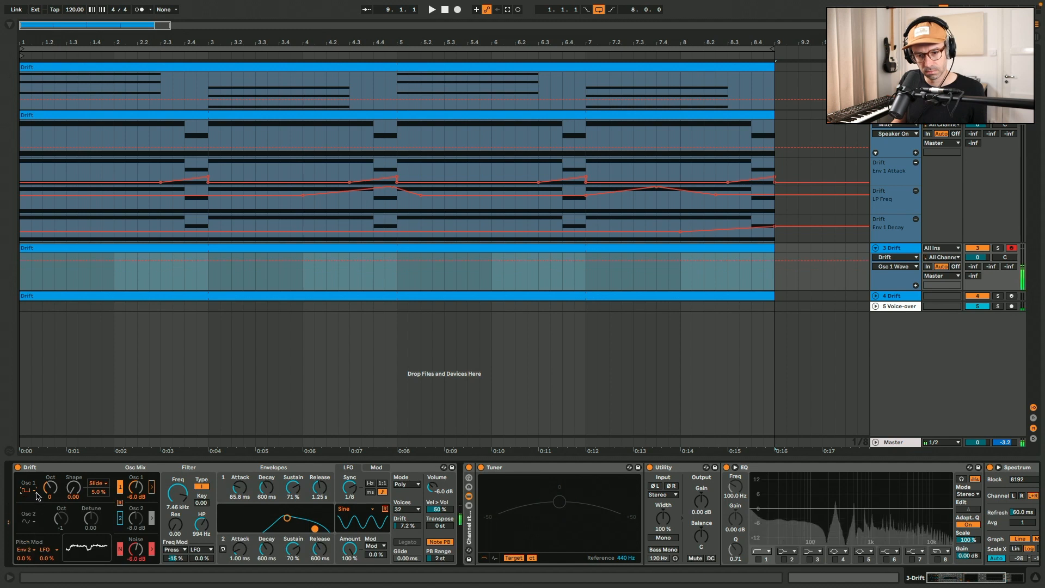
click(32, 490)
click(27, 548)
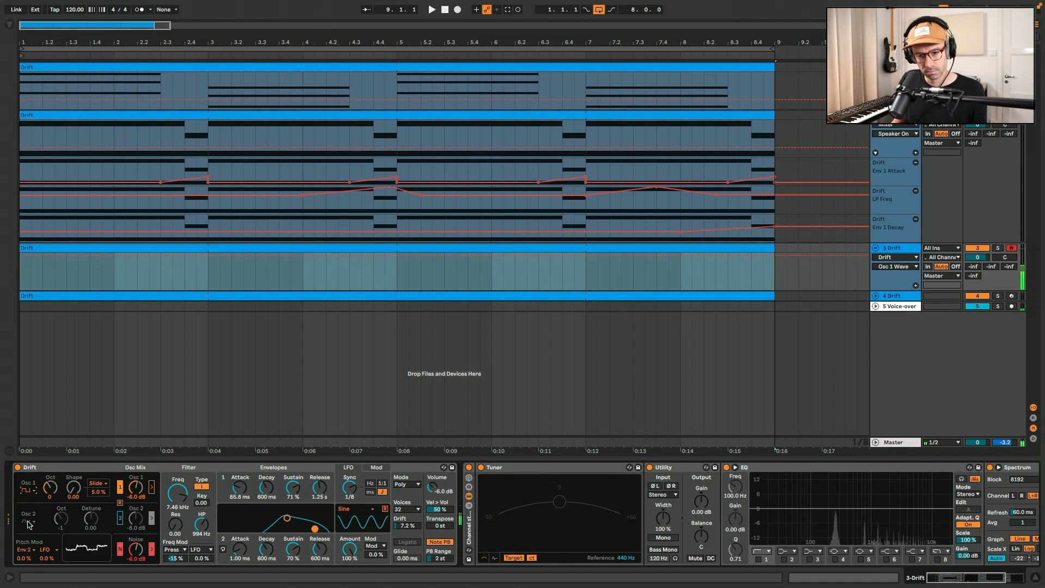
click(27, 490)
click(24, 502)
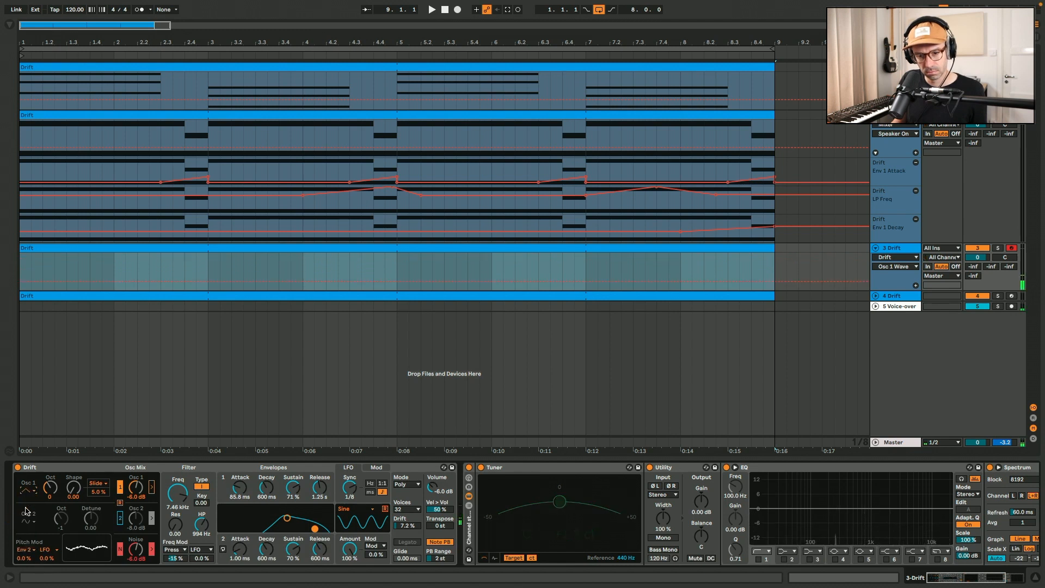
Step: Lower Oscillator 1's octave to -2 and try out its Shape control
click(57, 489)
drag(52, 489, 51, 500)
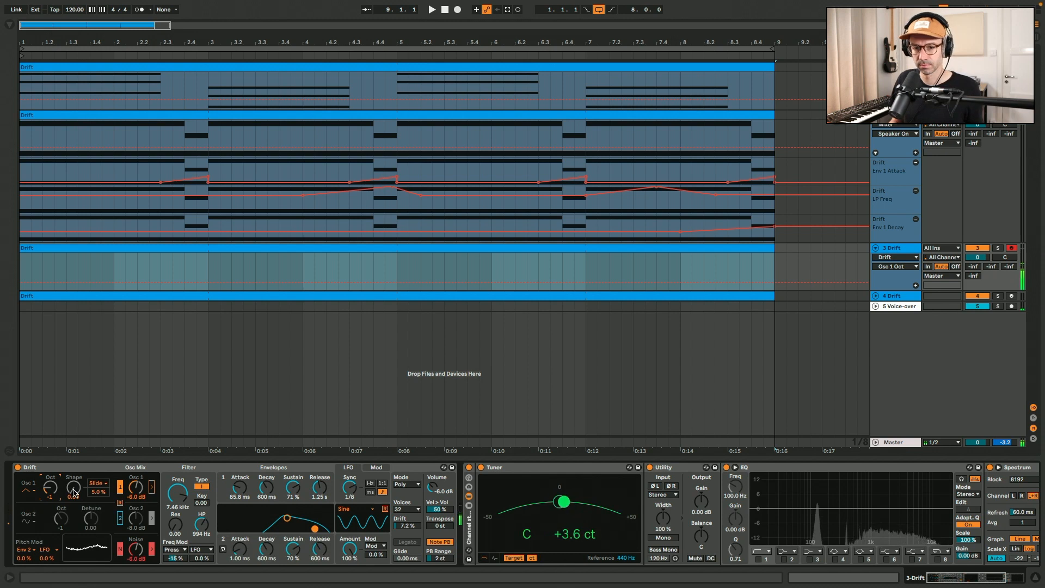
mouse_move(74, 493)
mouse_down()
mouse_move(74, 438)
mouse_move(73, 487)
mouse_move(89, 489)
mouse_up()
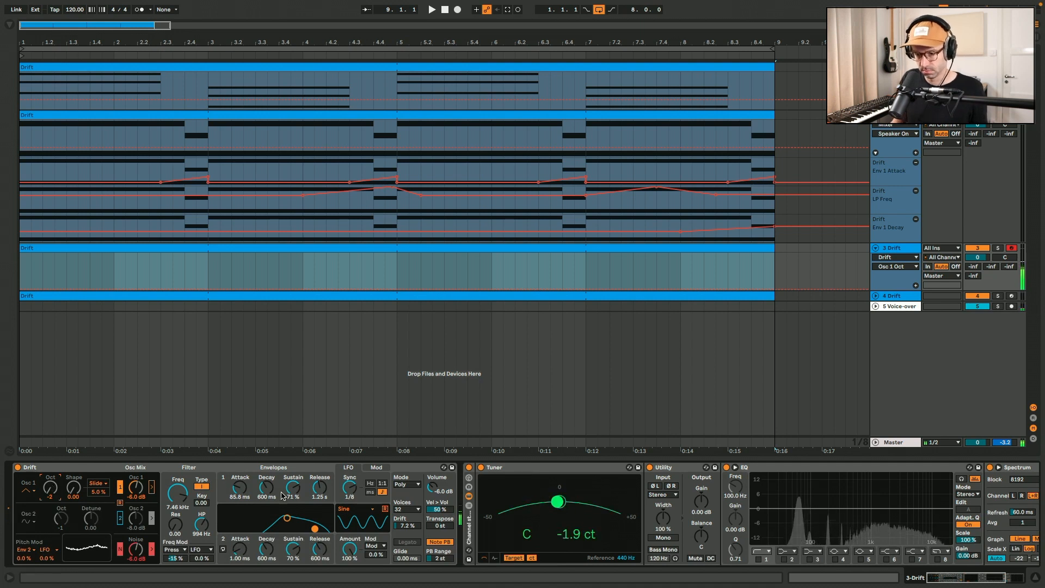
Step: Set Envelope 1's sustain to 50% and decay to 1.24 s, and audition notes one keyboard octave higher
mouse_move(286, 492)
mouse_down()
mouse_move(287, 511)
mouse_move(272, 478)
mouse_up()
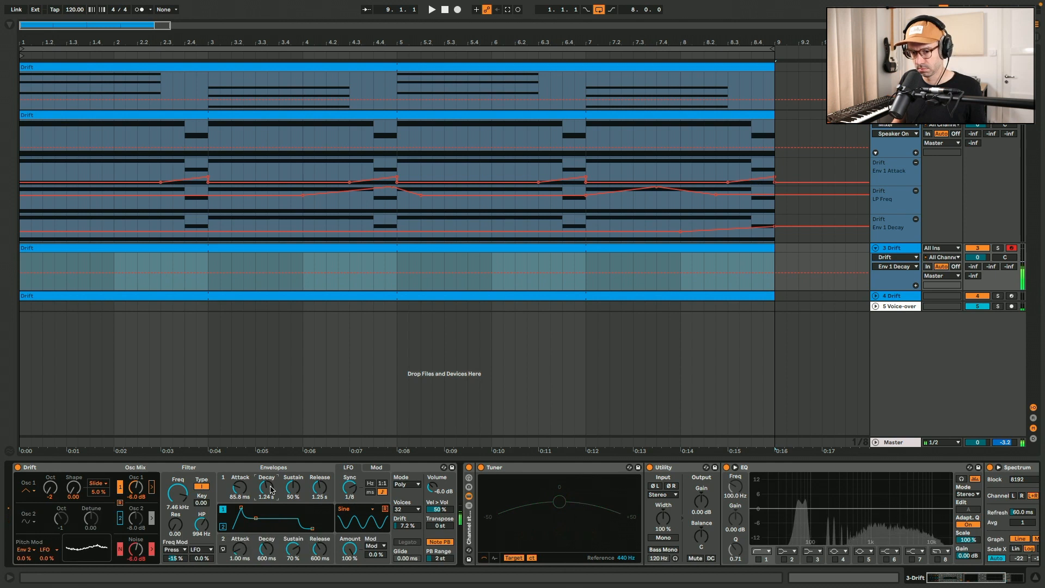
key(x)
key(s)
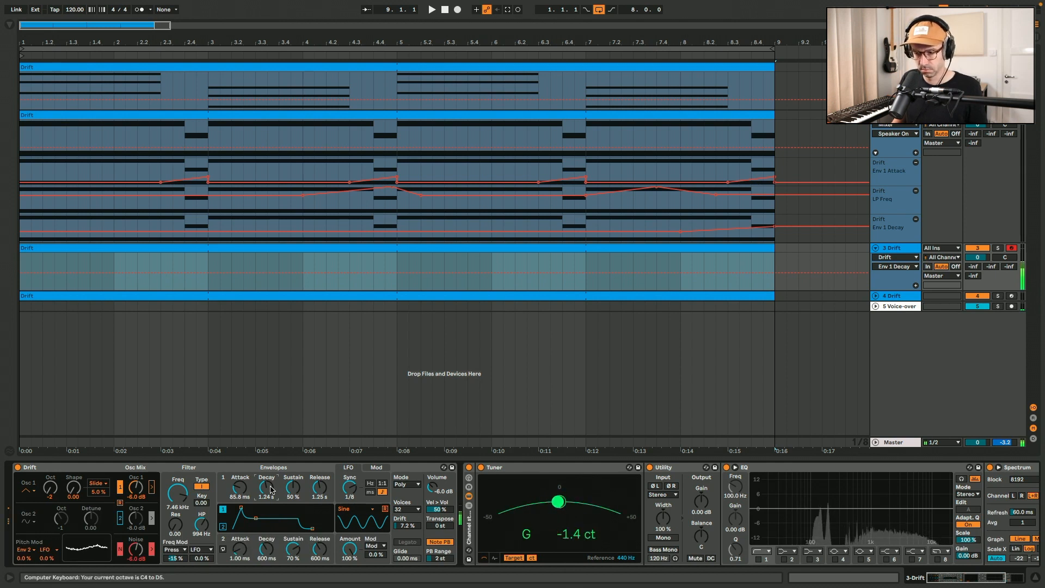
Step: Switch the synth's voice mode to Mono and raise the Drift amount to 45%
click(416, 484)
click(415, 501)
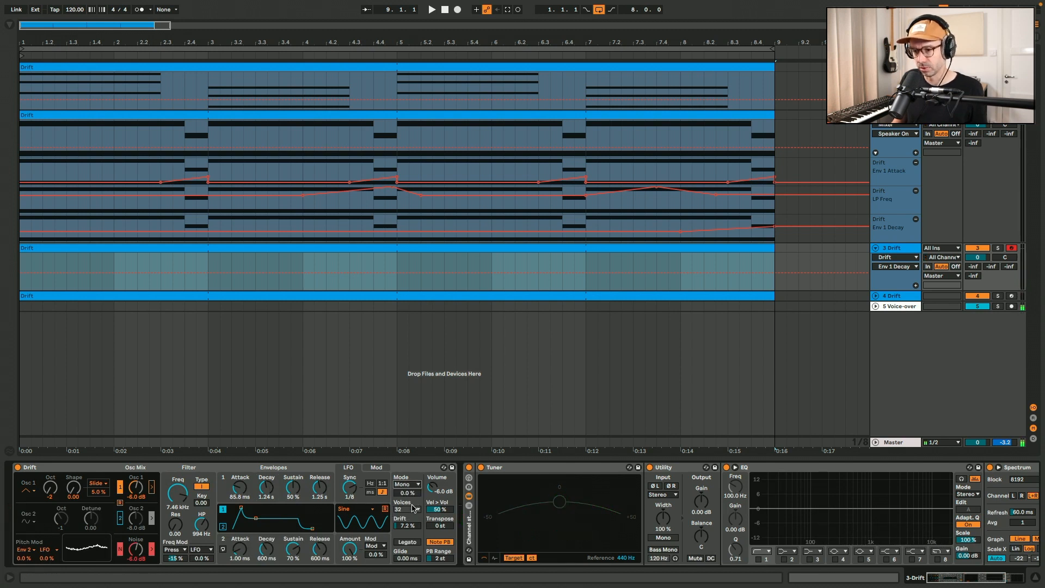
mouse_move(409, 526)
mouse_down()
mouse_move(409, 512)
mouse_move(409, 526)
mouse_up()
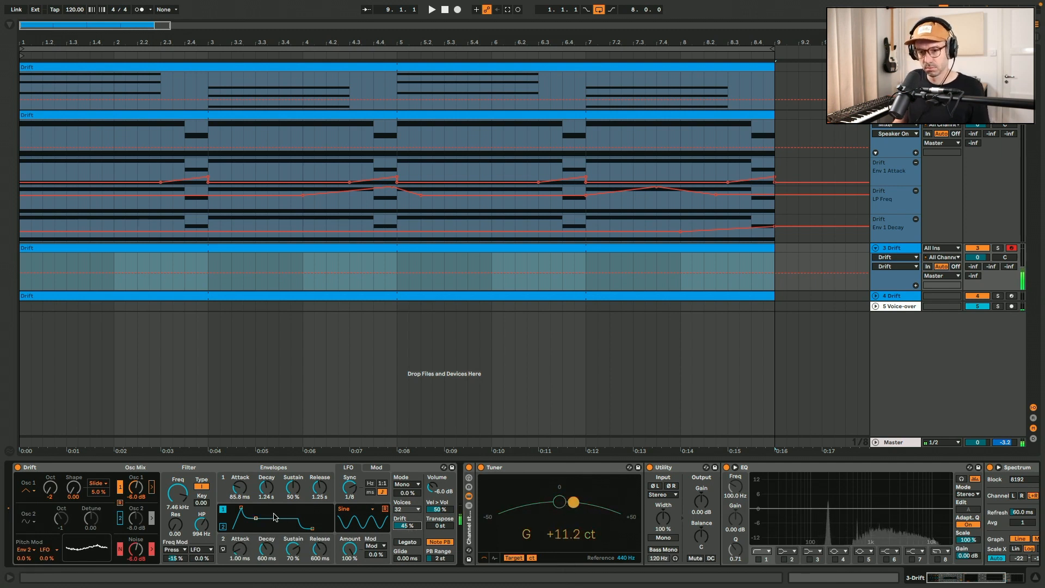
Step: Route Oscillator 1 through the filter, with the low-pass at 12.2 kHz and the high-pass at 1.19 kHz
click(151, 486)
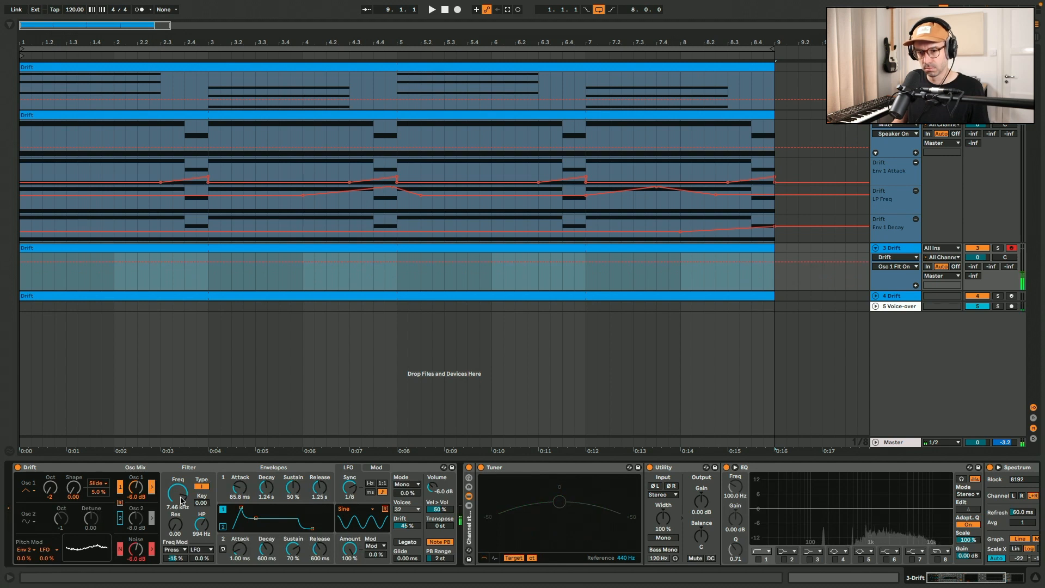
drag(181, 500, 182, 514)
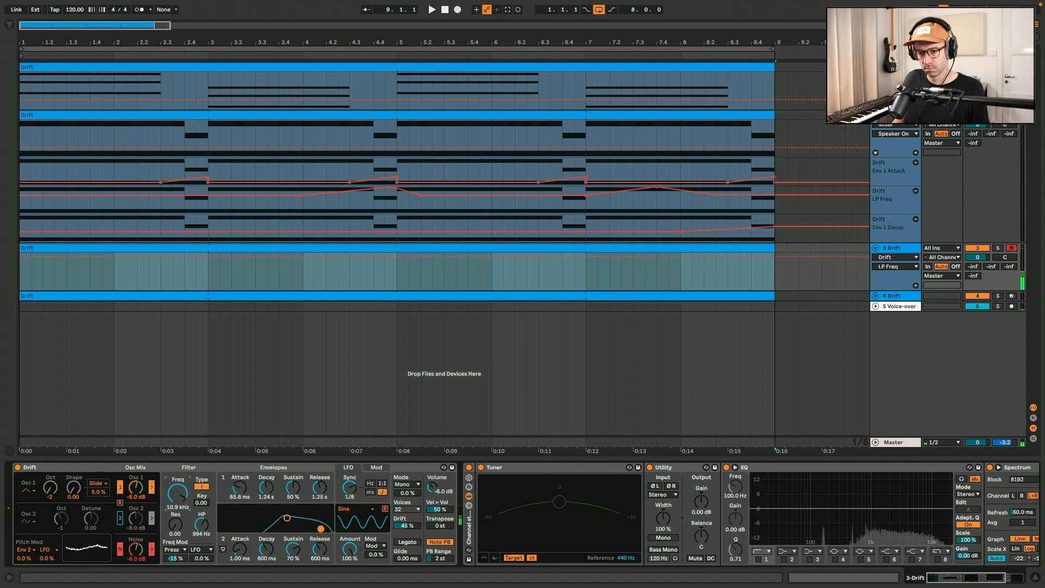
drag(199, 524, 199, 514)
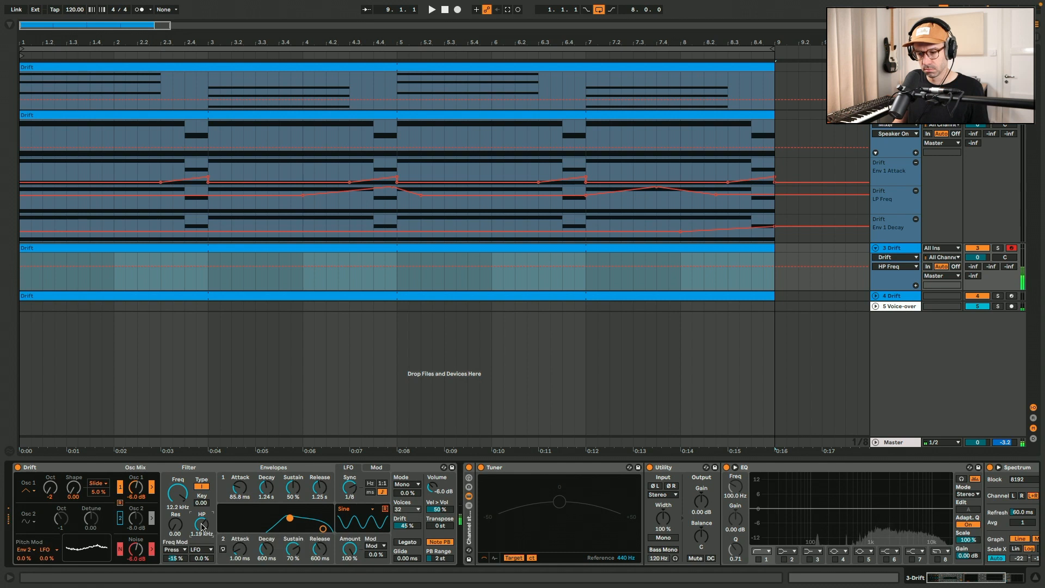
Step: Give Envelope 1 a sustain of 0%, a decay of 539 ms and a shorter attack
drag(298, 489, 298, 522)
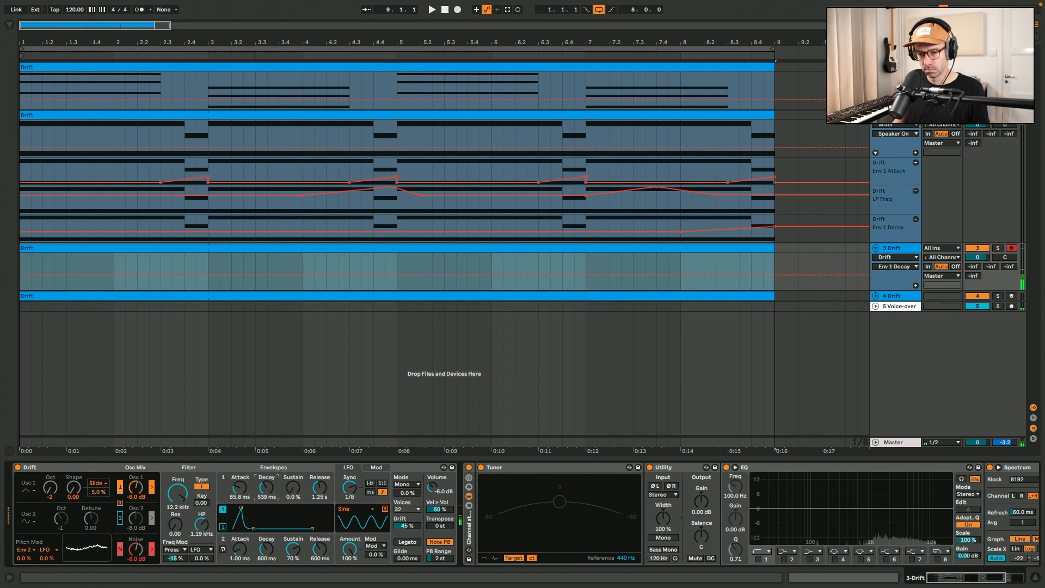
drag(251, 492, 251, 506)
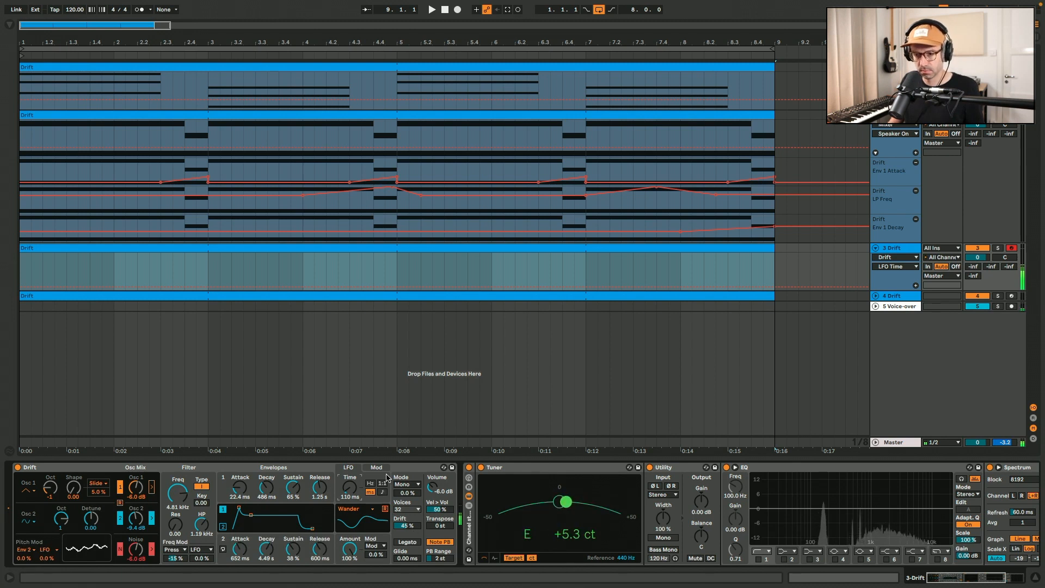
Step: Add a Reverb after the EQ on the third Drift track and set its Dry/Wet to 36%
click(9, 25)
drag(126, 156, 870, 490)
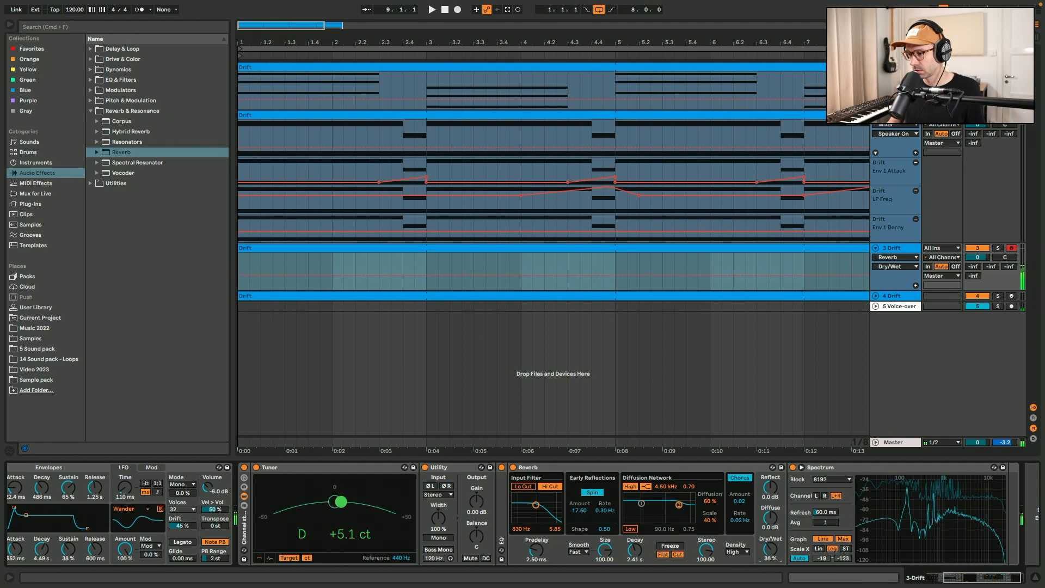
drag(769, 546, 768, 552)
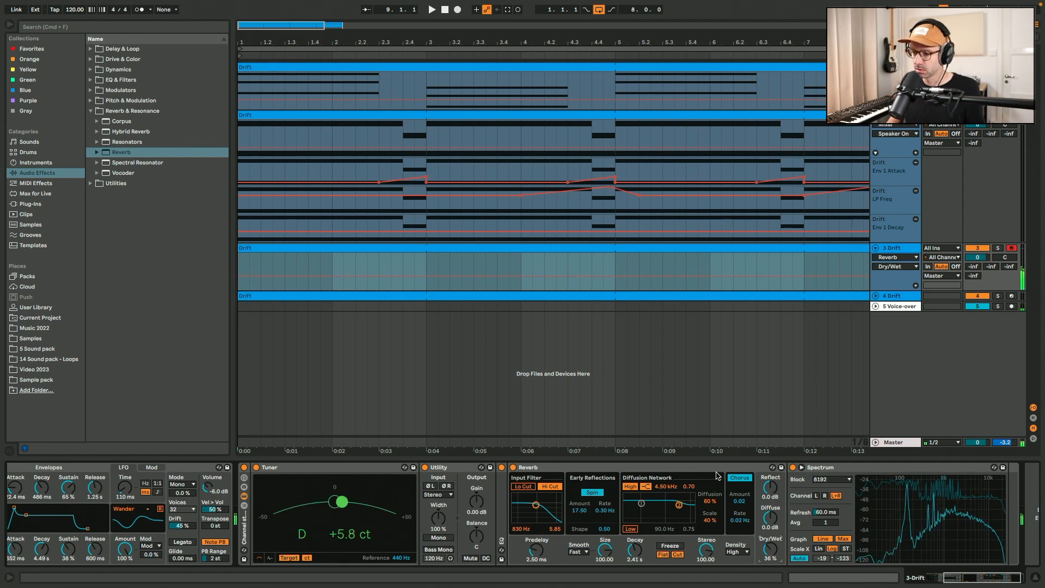
Step: Fold the Utility device and unfold the EQ in the track's device chain
scroll(715, 474, left, 5)
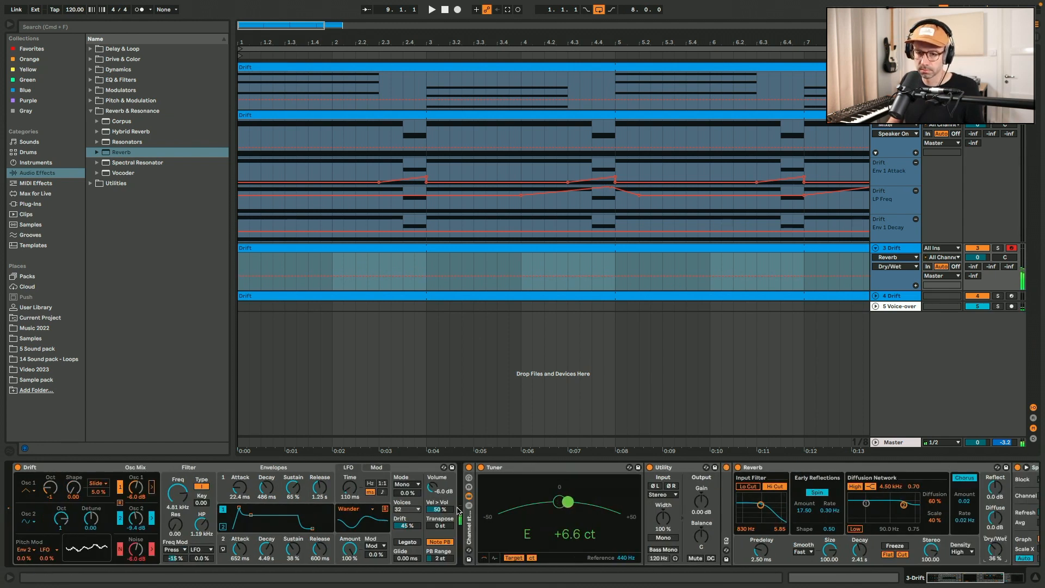
double_click(681, 468)
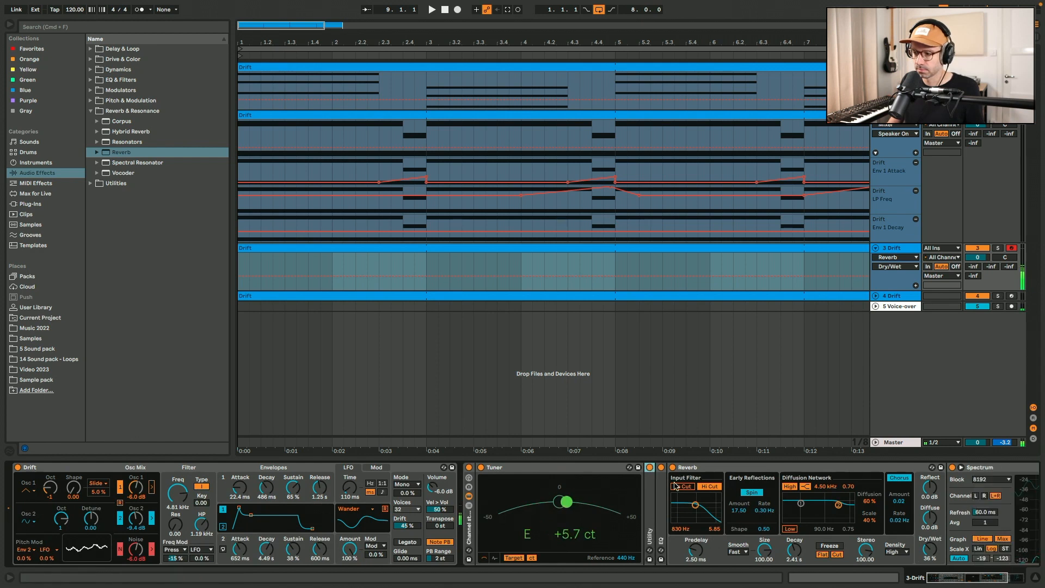
double_click(663, 484)
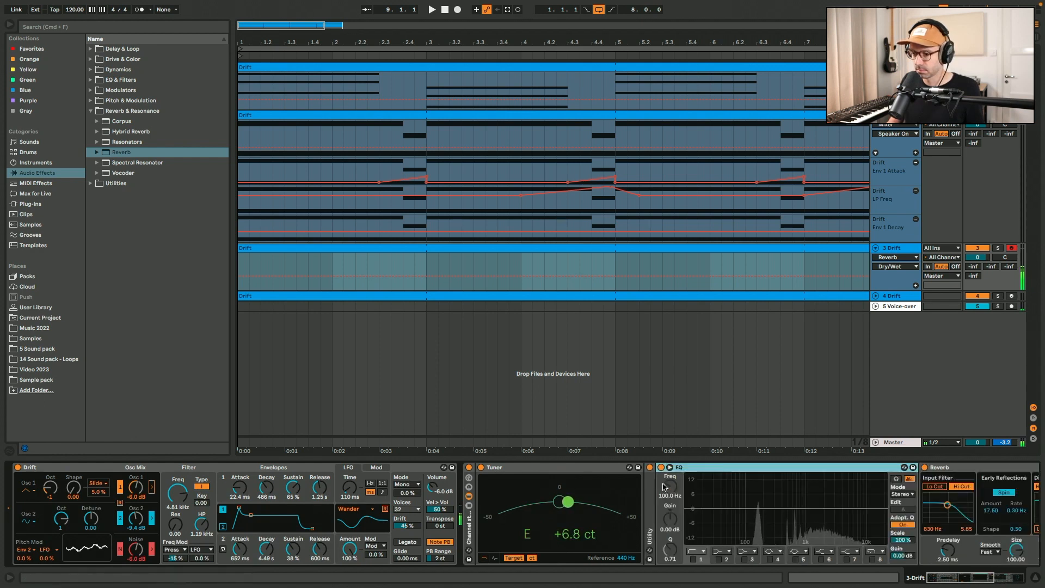
Step: Audition the sound in lower and higher keyboard octaves, ending on the C3 to D4 range
key(z)
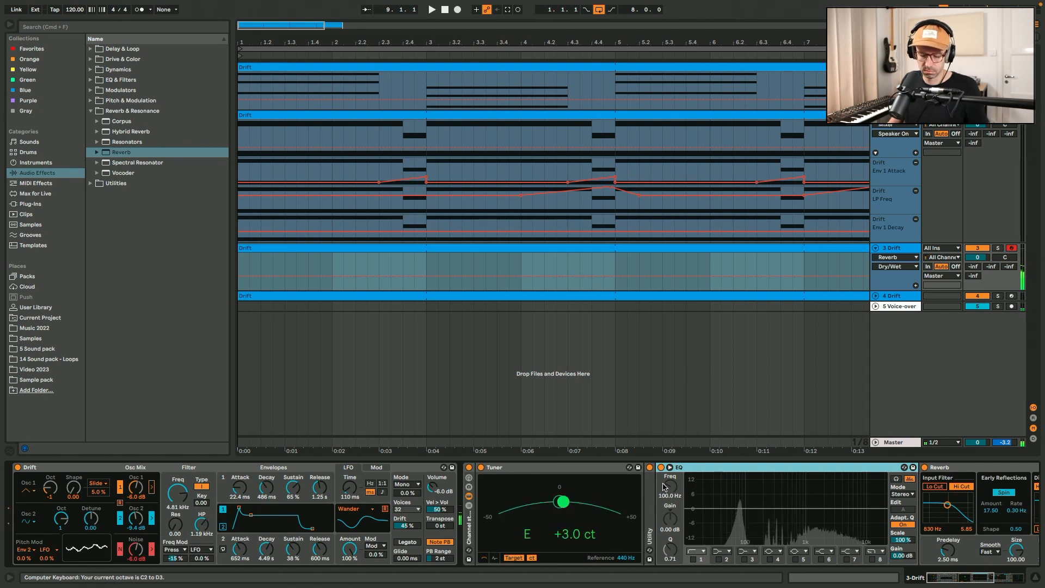
key(x)
key(x)
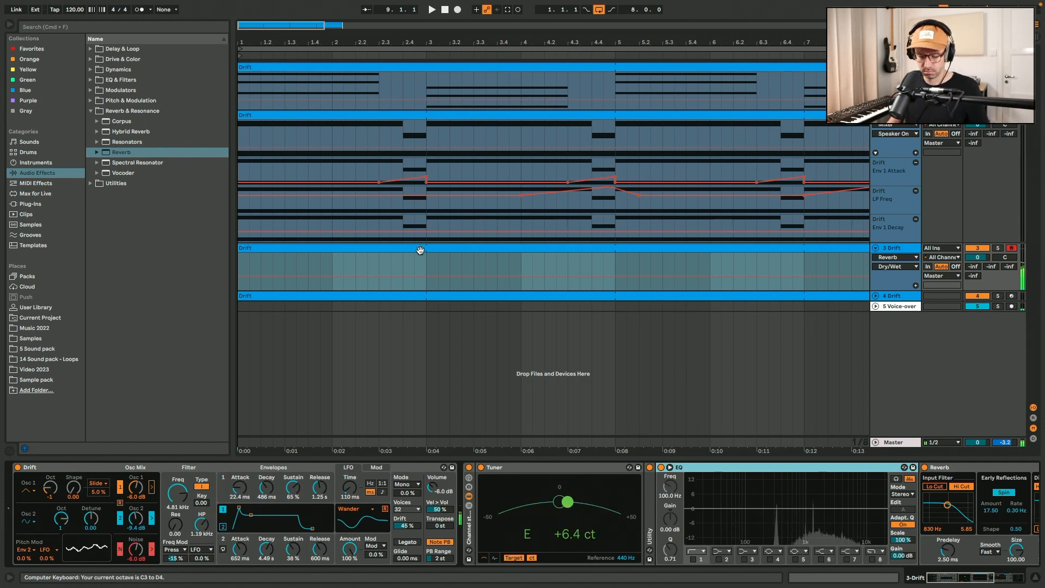
Step: Add a two-bar E3 note at the start of the third track's clip and set the clip's loop length to 8 bars
double_click(420, 250)
double_click(187, 320)
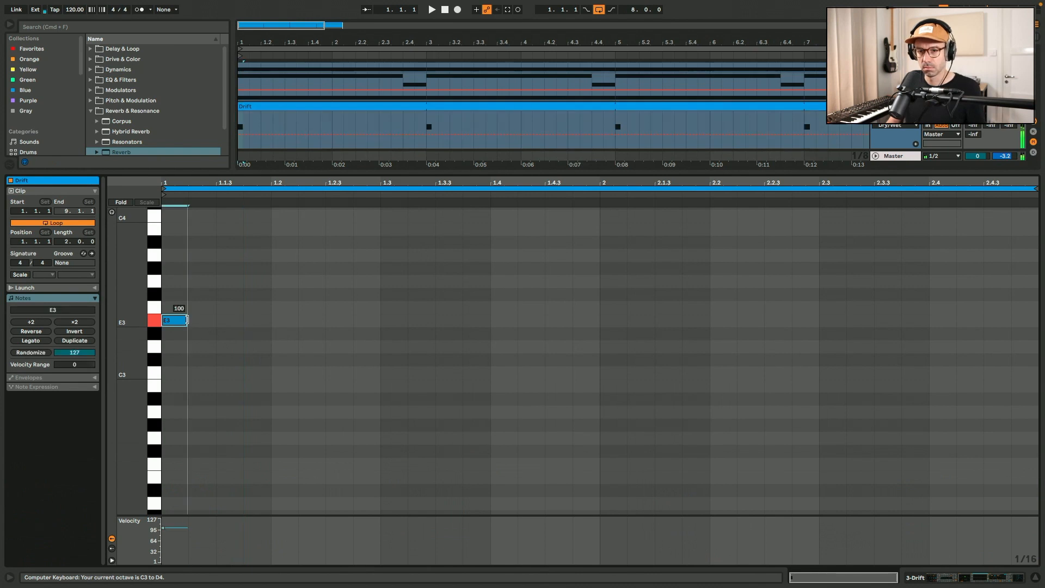
drag(186, 320, 1032, 302)
drag(74, 240, 74, 215)
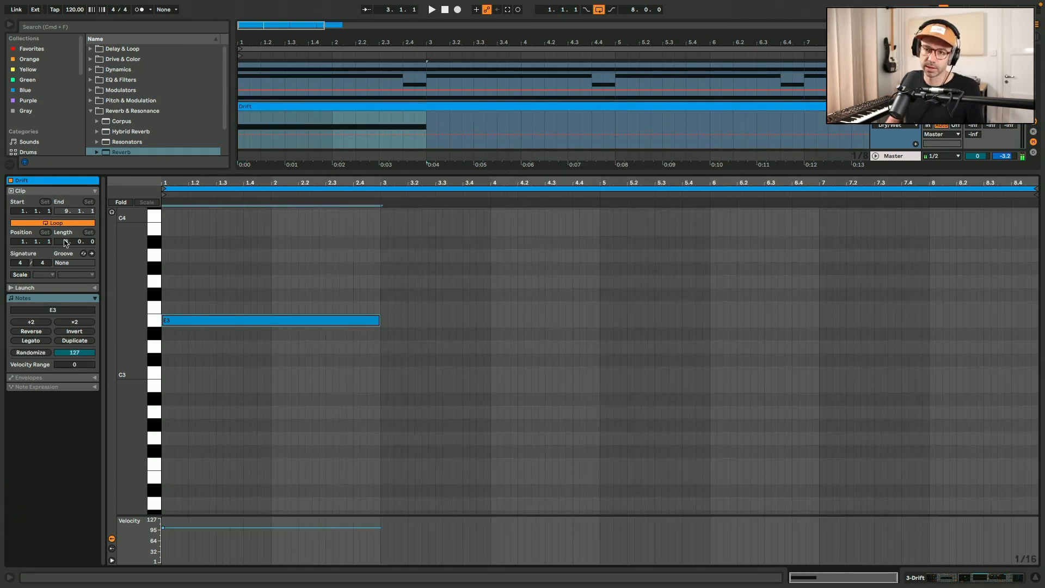
Step: Using a 1/8 grid, extend the E3 note to bar 7 and add a D3 note from bar 7 to bar 9
right_click(380, 332)
click(405, 469)
key(space)
drag(380, 320, 1033, 333)
double_click(824, 333)
key(Down)
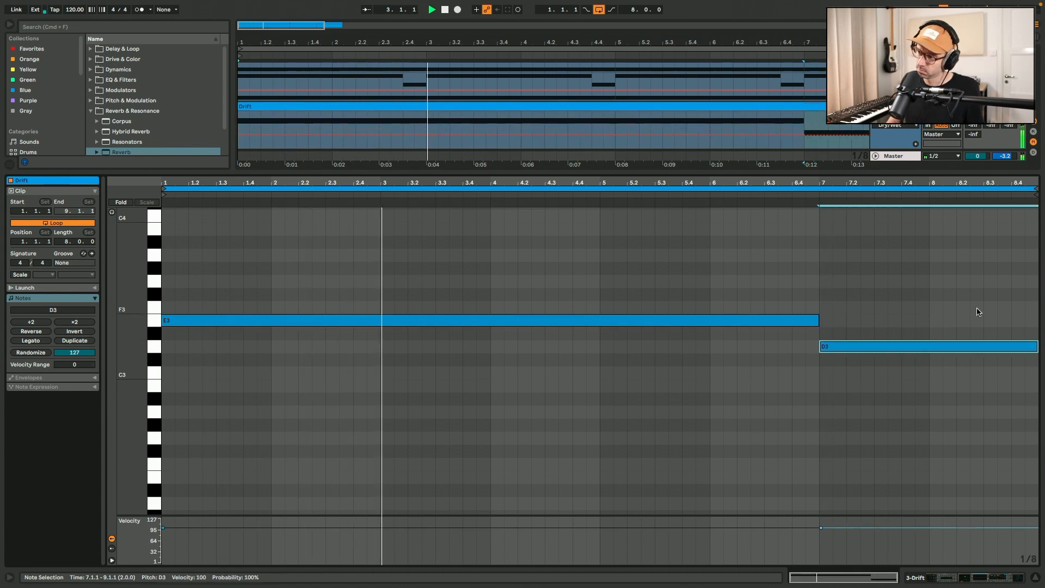
Step: Show the third track's device chain instead of the clip's note editor and hide the browser
key(shift+Tab)
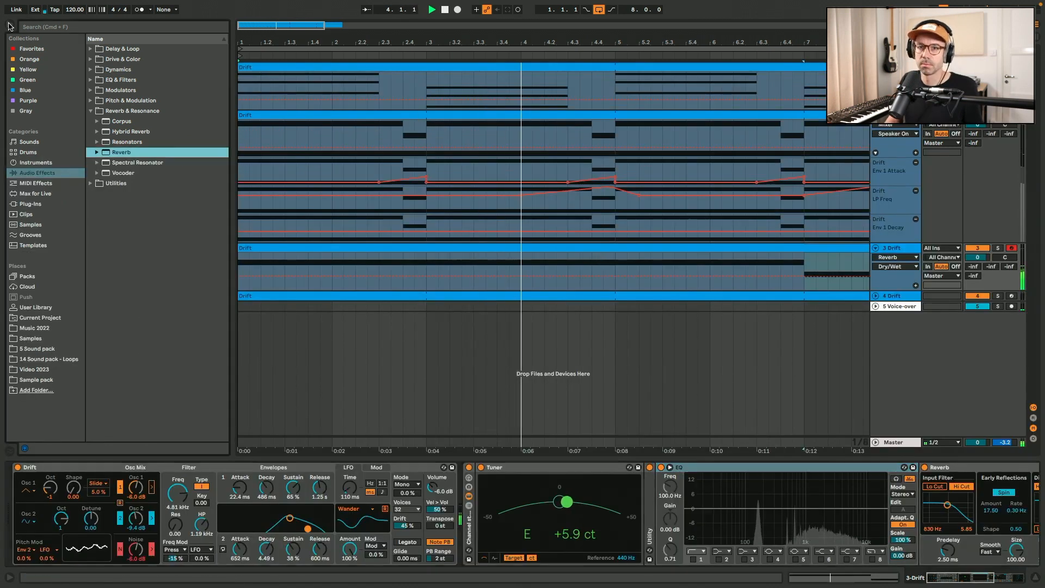
click(8, 26)
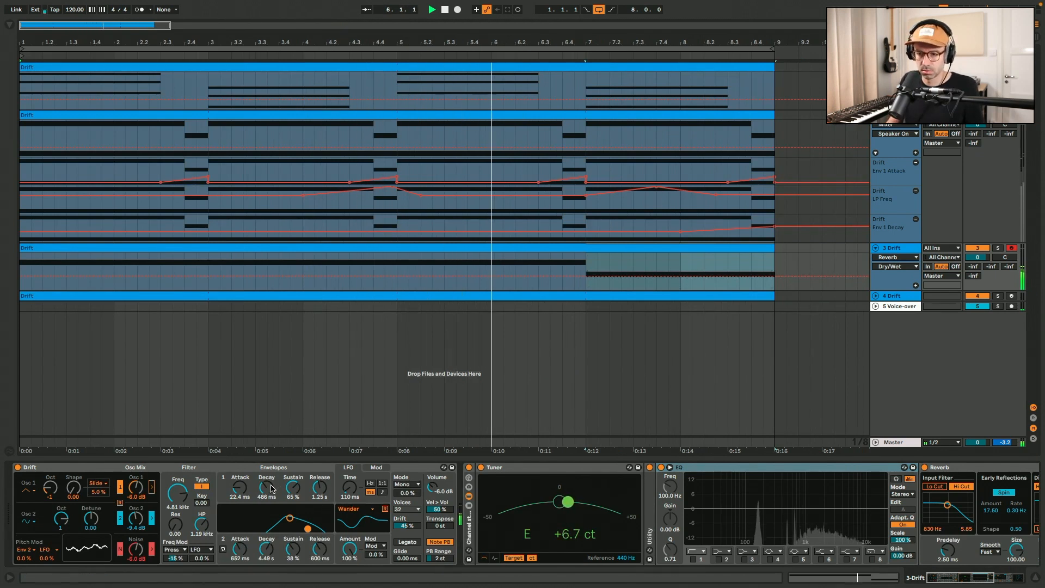
Step: Set the third track's Drift LFO time to 113 ms, try a slight modulation of the LFO amount and reset it to 0%
mouse_move(271, 488)
mouse_down()
mouse_move(272, 508)
mouse_move(271, 488)
mouse_up()
click(349, 487)
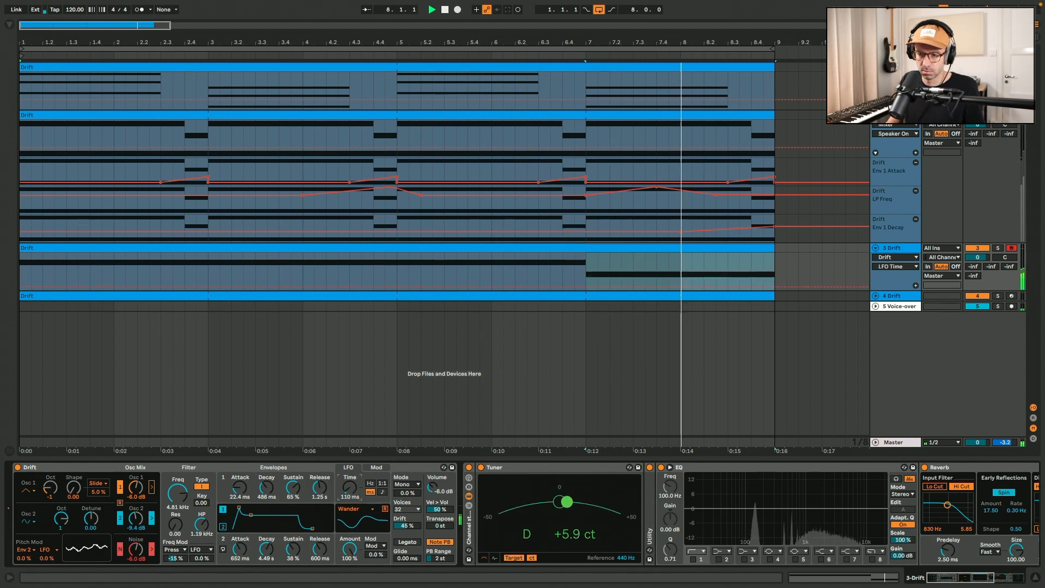
mouse_move(349, 487)
mouse_down()
mouse_move(350, 442)
mouse_move(350, 487)
mouse_up()
drag(350, 548, 379, 558)
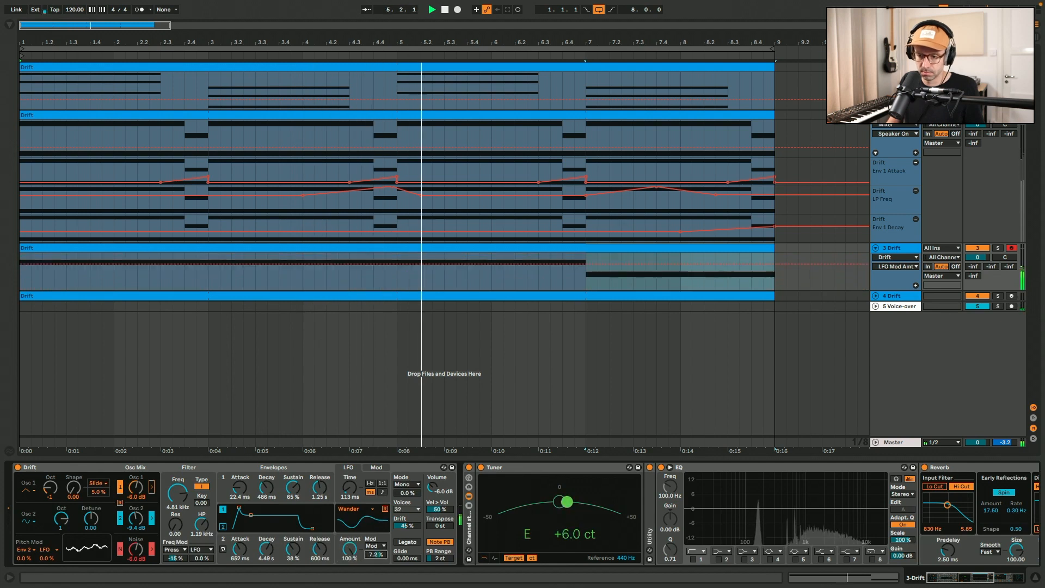
double_click(380, 557)
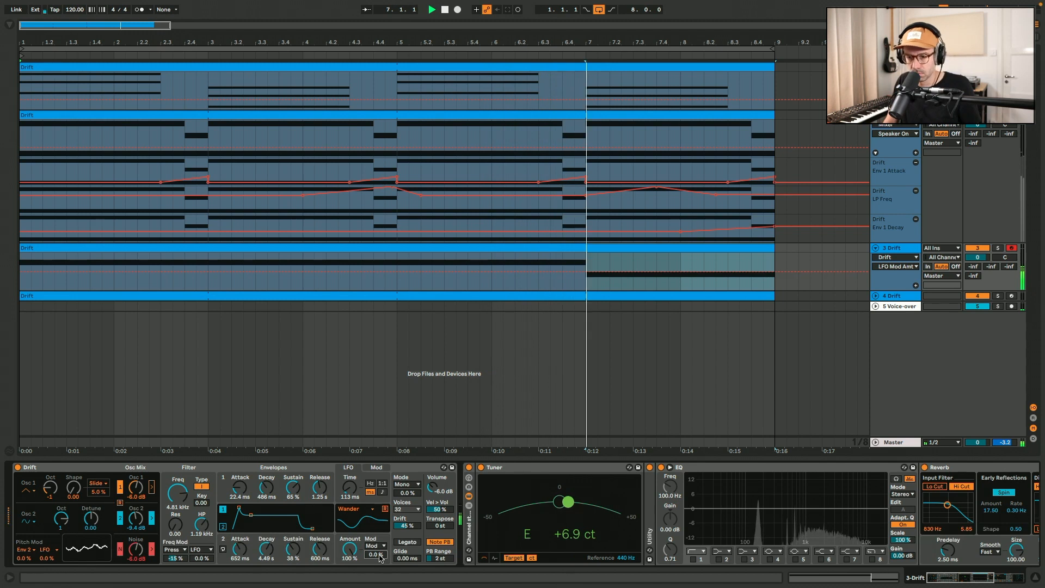
Step: Raise the LFO modulation of Drift's main volume to 90% in the modulation matrix and stop playback
click(376, 468)
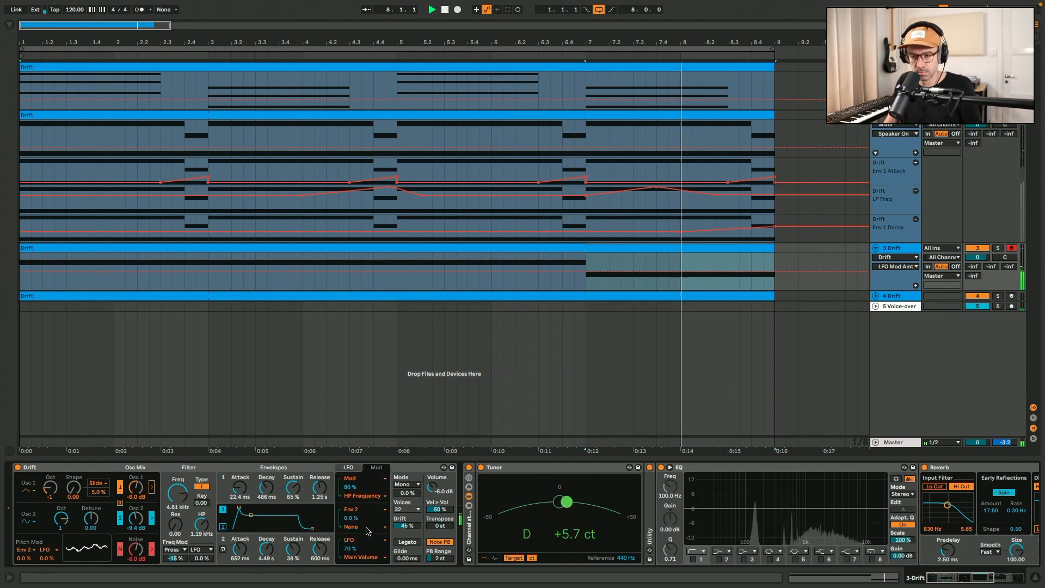
mouse_move(352, 549)
mouse_down()
mouse_move(352, 536)
mouse_move(353, 554)
mouse_up()
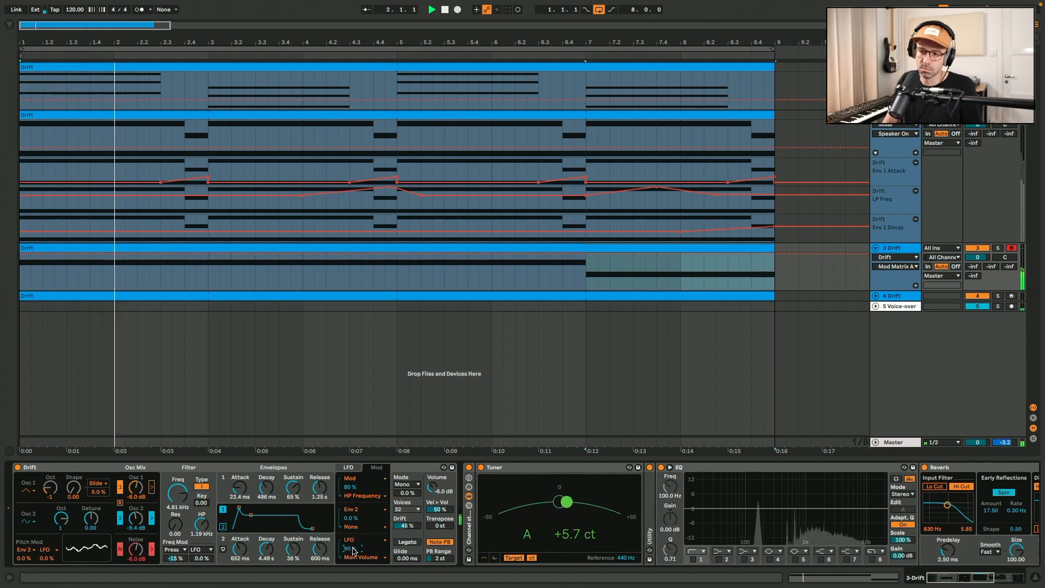
click(348, 467)
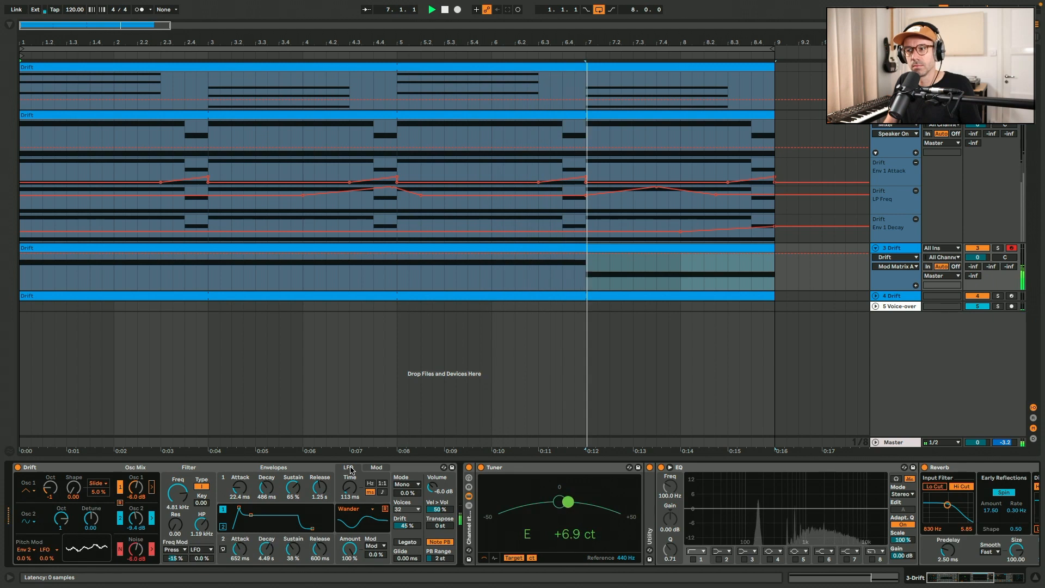
key(space)
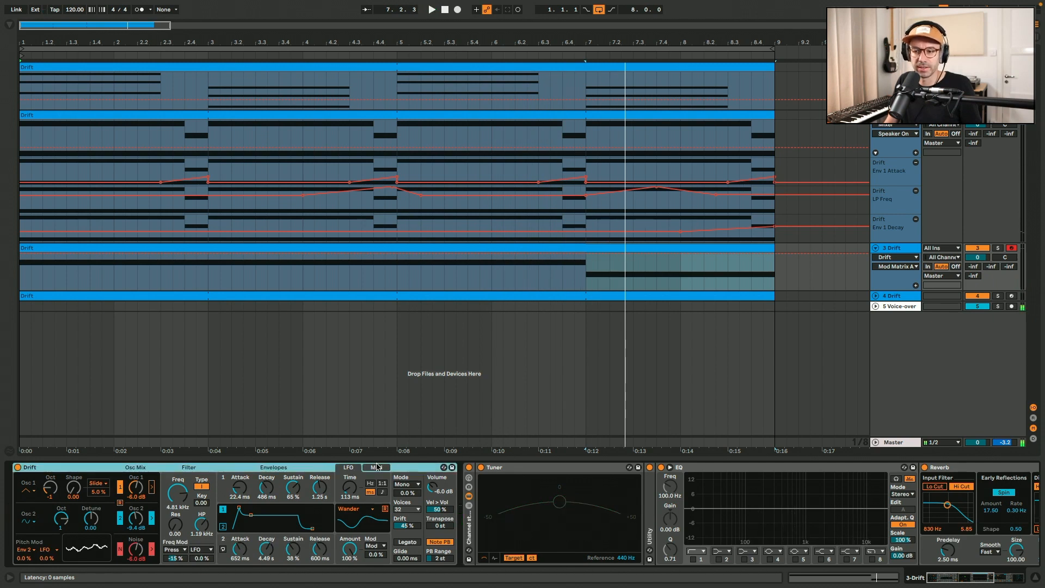
Step: Examine the third track's modulation assignments, LFO and filter settings, and the rest of its device chain
click(376, 467)
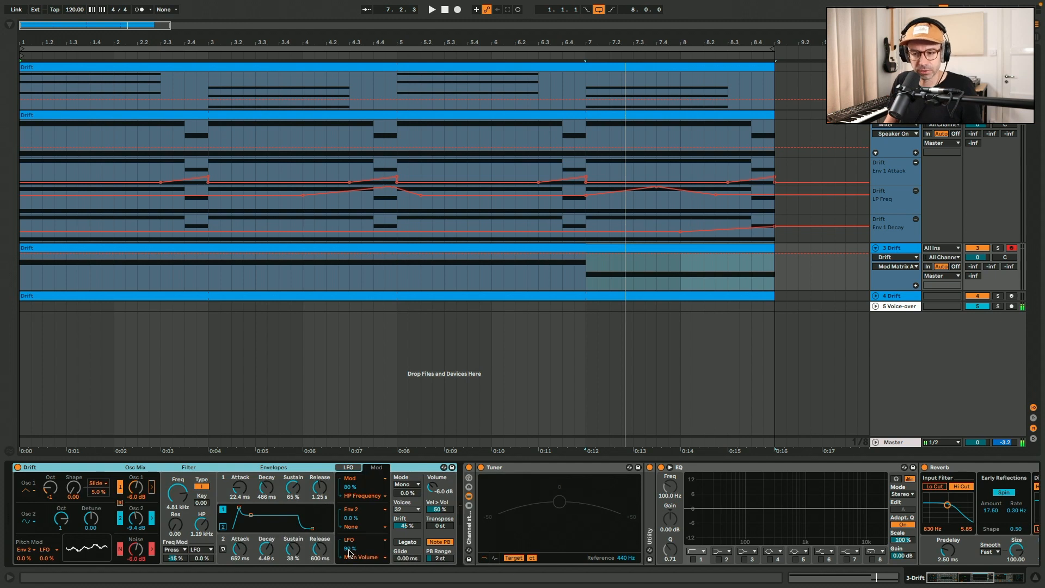
click(348, 466)
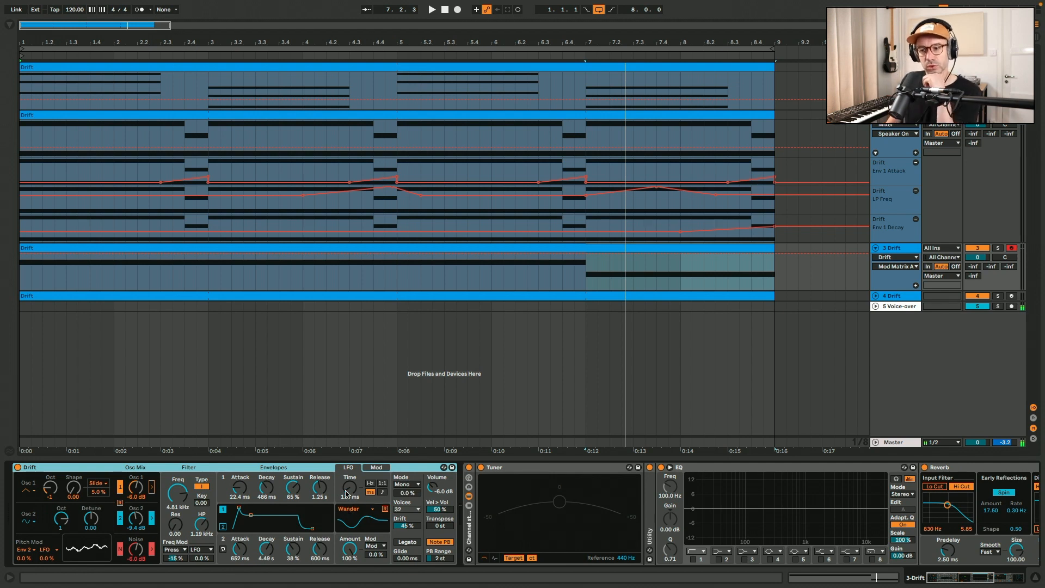
click(186, 481)
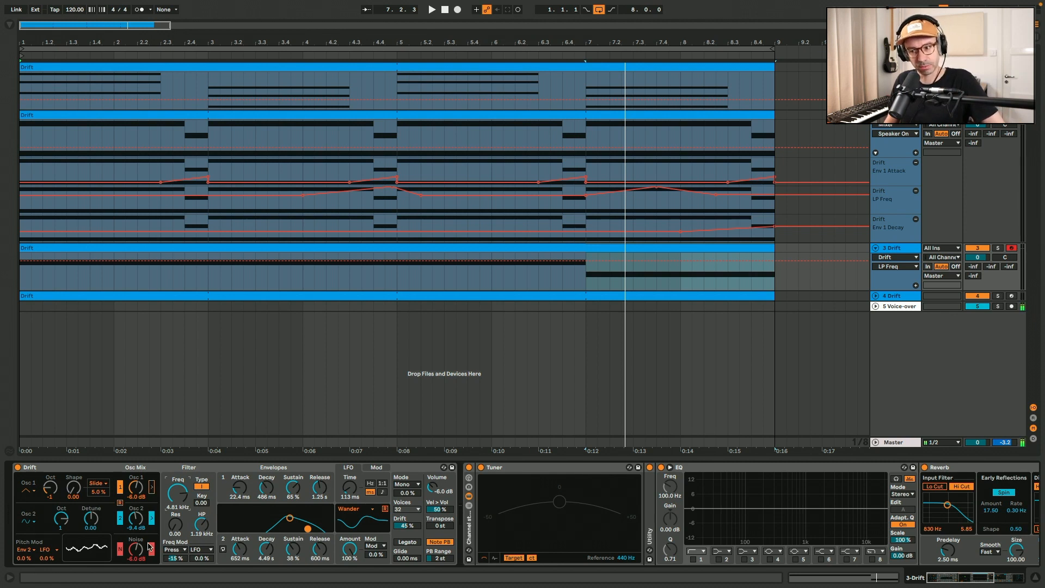
scroll(150, 546, right, 3)
scroll(149, 545, left, 3)
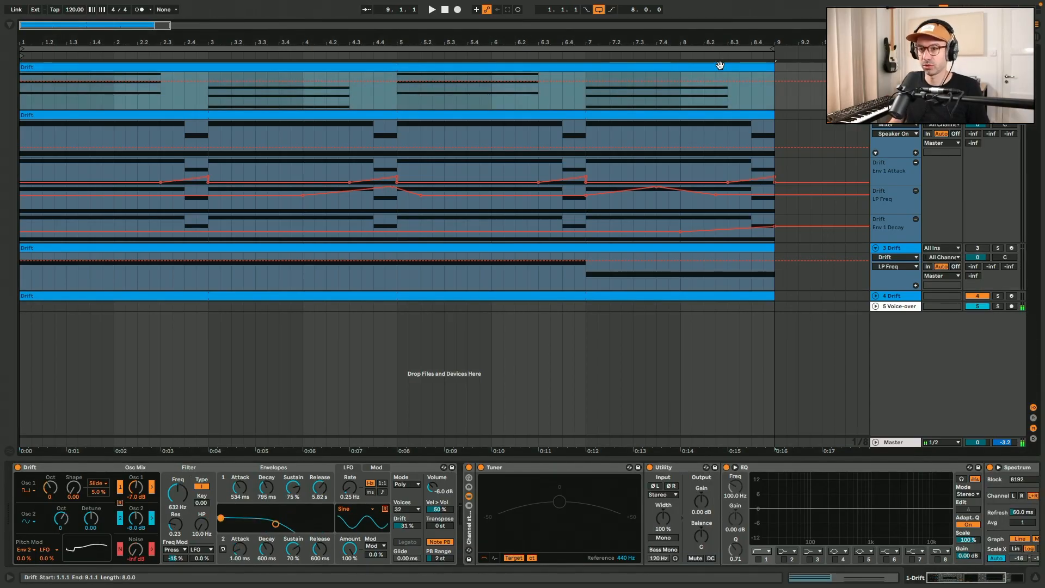
Step: Audition the first track's pad, toggle the first two tracks' activation, and audition the second track's arpeggio
key(space)
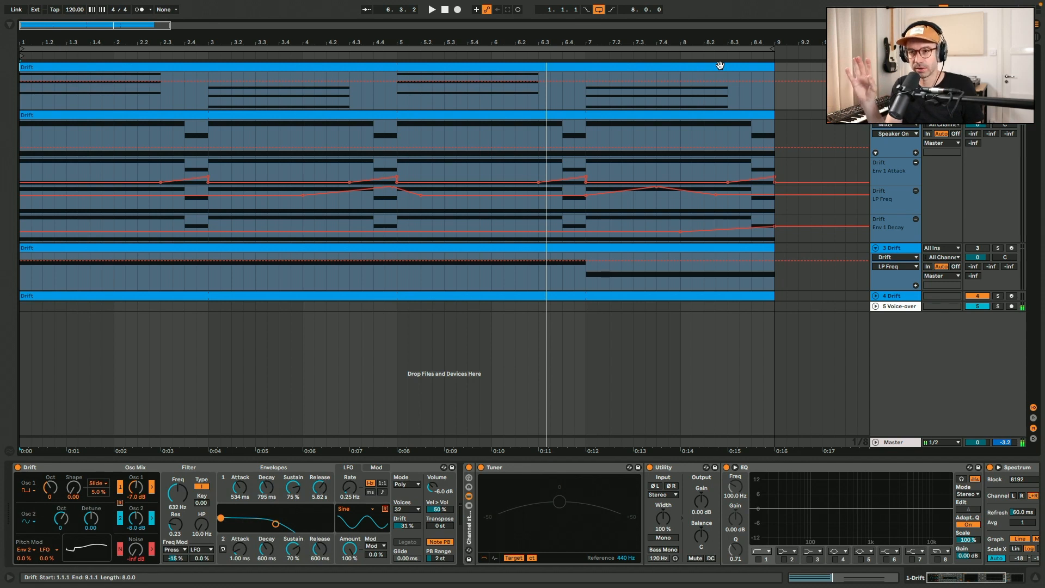
key(F1)
key(F2)
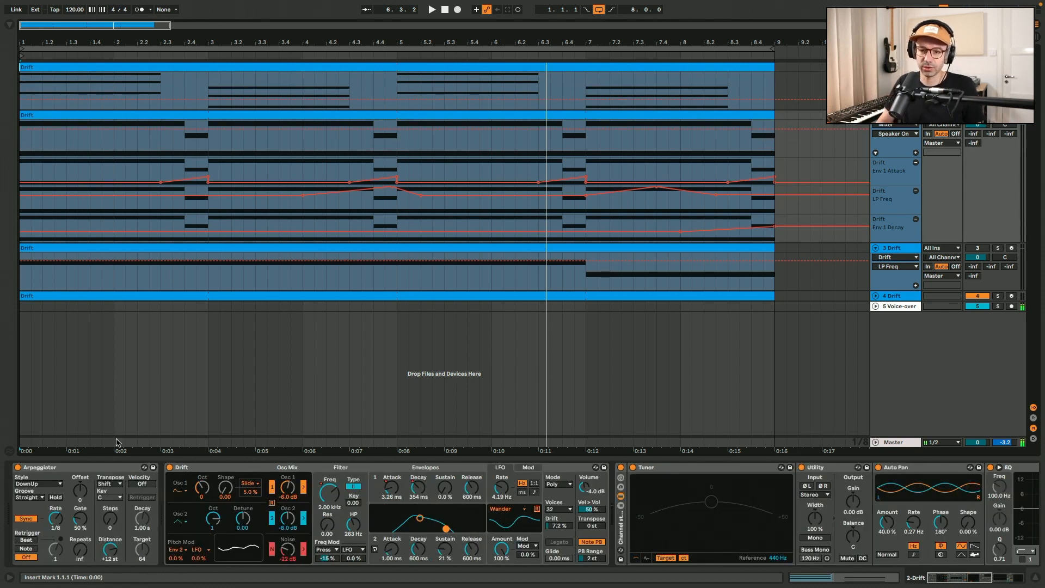
click(102, 468)
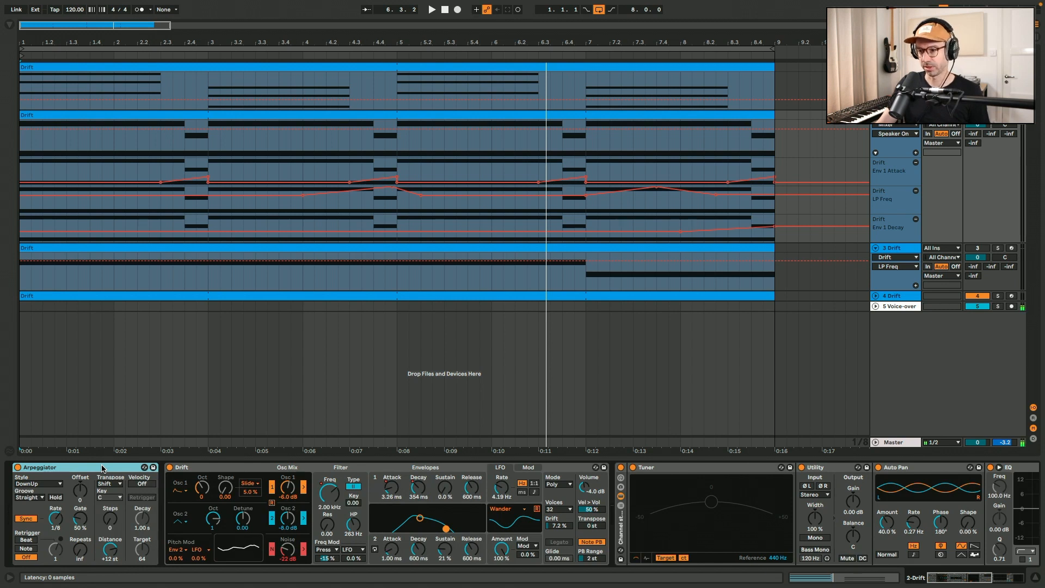
key(space)
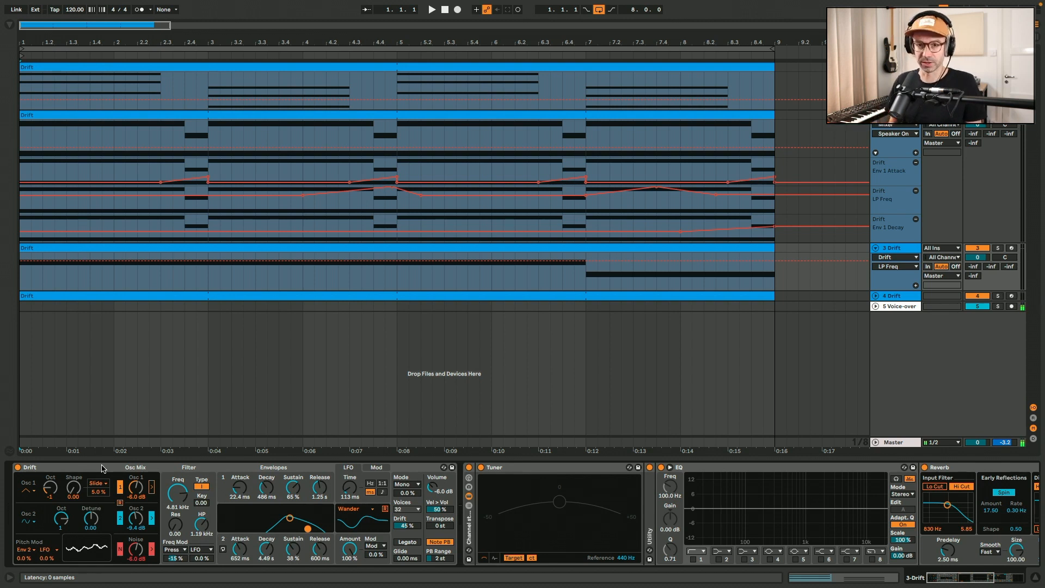
Step: Audition the third track's texture and review Drift's modulation matrix and LFO settings
key(space)
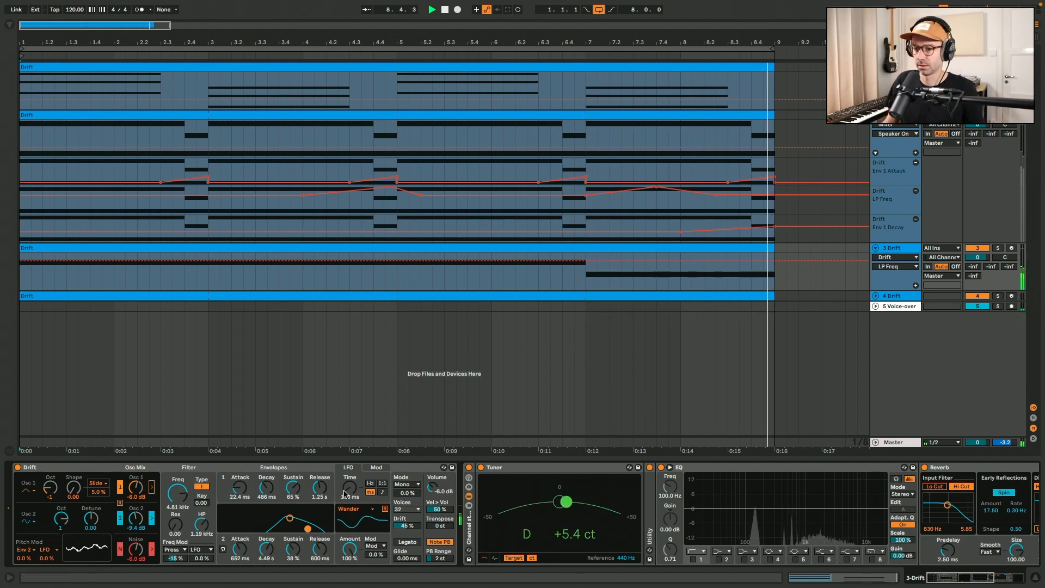
click(375, 468)
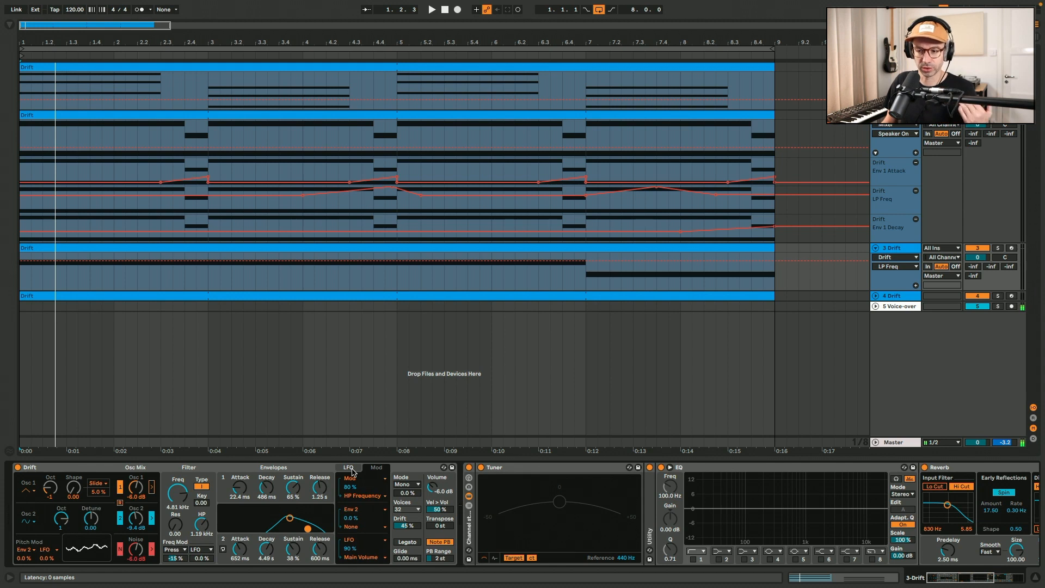
click(351, 470)
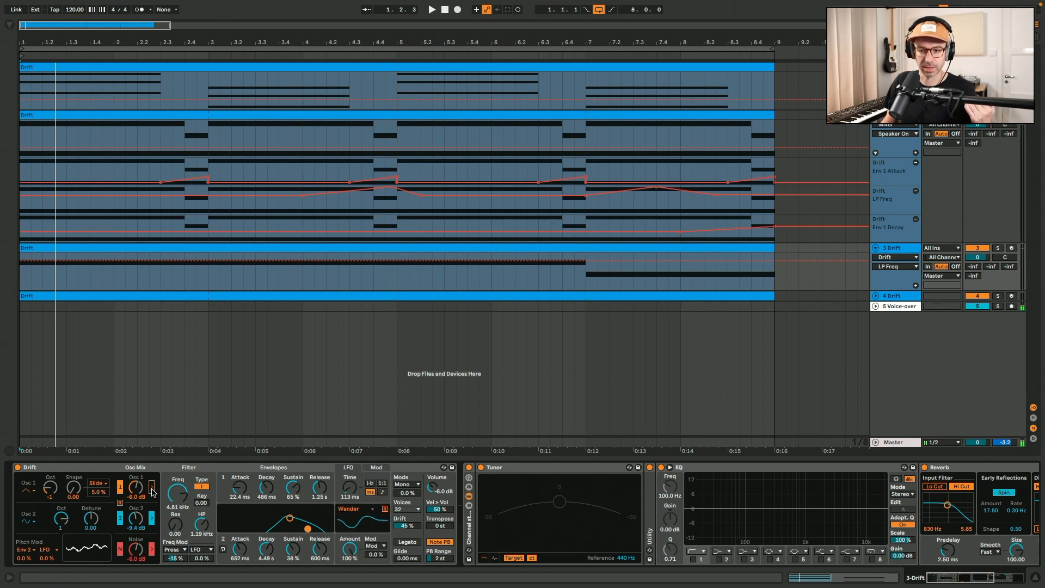